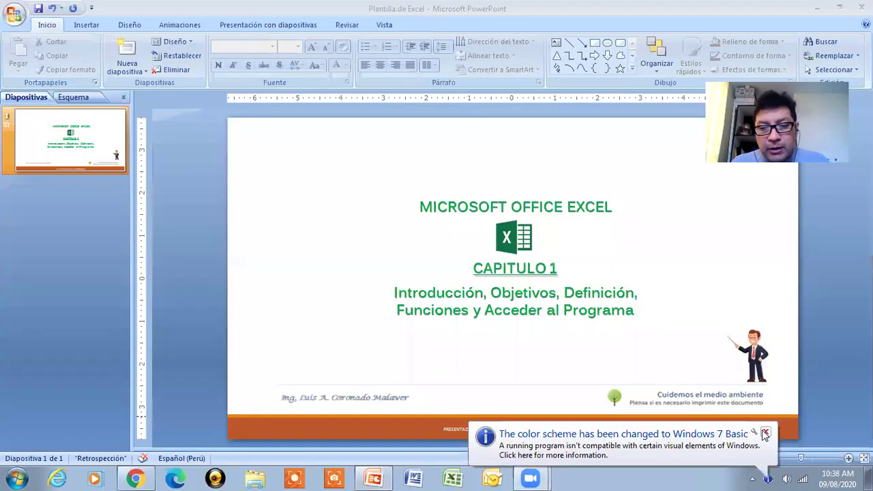
# Show the 'CAPITULO 1' Excel title slide as a slide show, end it, and minimize PowerPoint
pyautogui.click(764, 431)
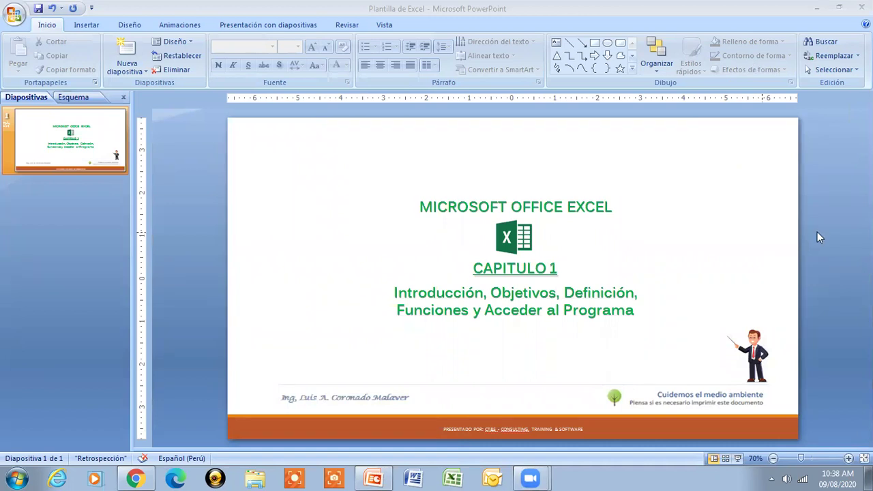
pyautogui.click(738, 458)
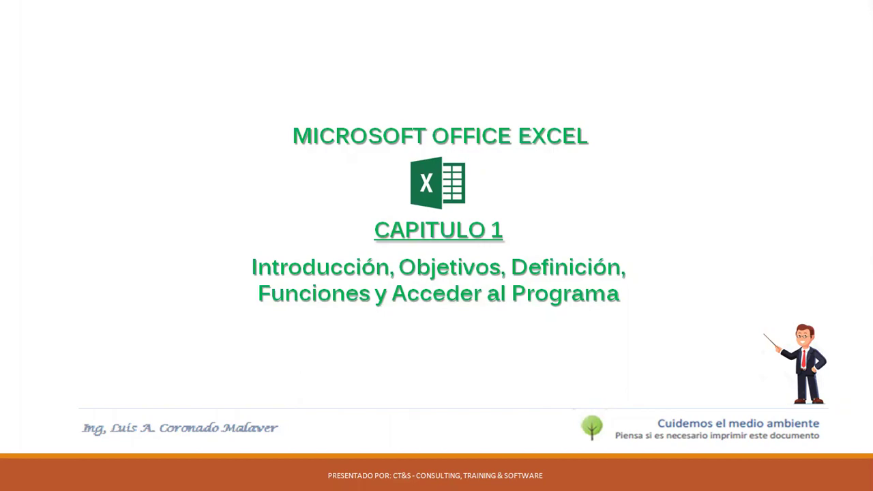
pyautogui.press('Escape')
pyautogui.click(817, 6)
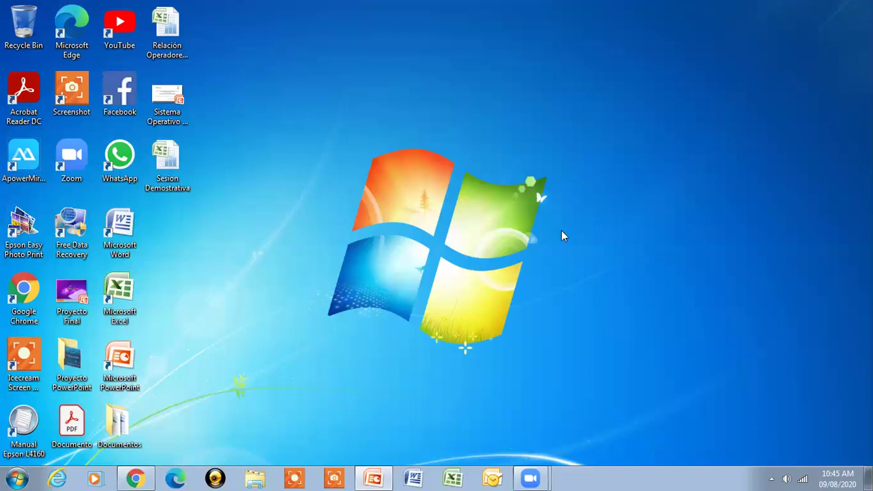
# Launch Excel from the desktop icon and then the taskbar, closing it each time
pyautogui.doubleClick(125, 295)
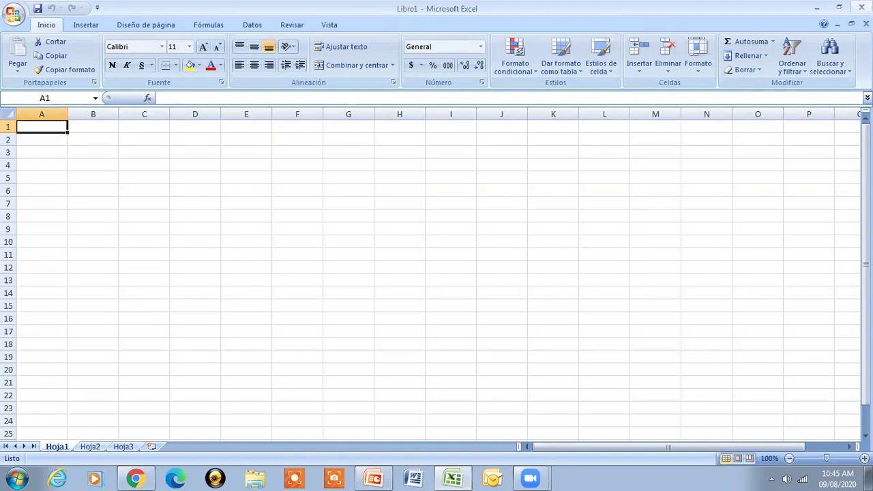
pyautogui.click(862, 7)
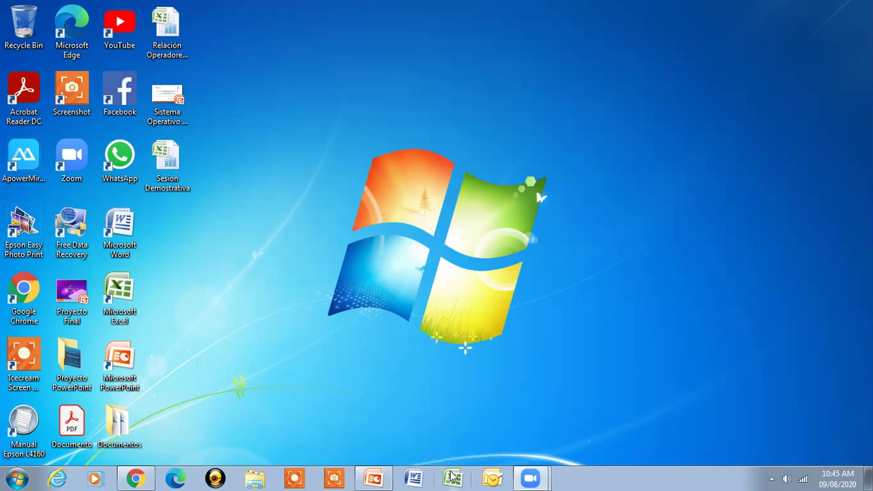
pyautogui.click(455, 476)
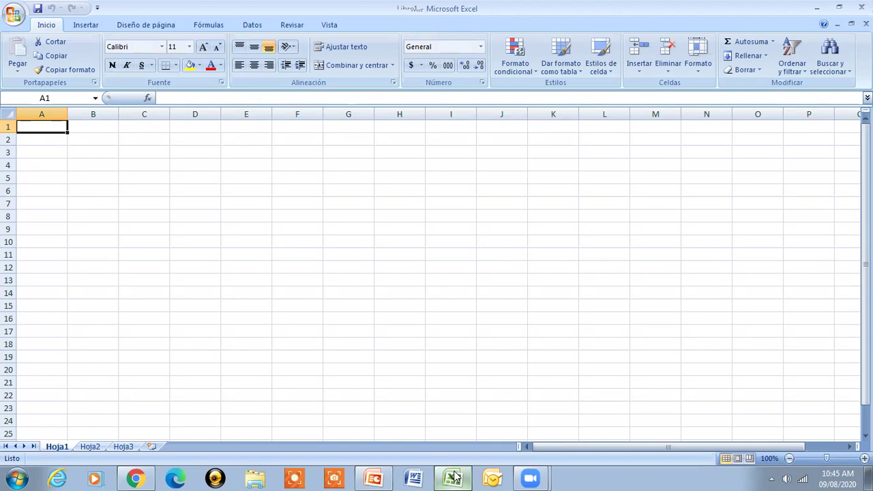
pyautogui.click(866, 7)
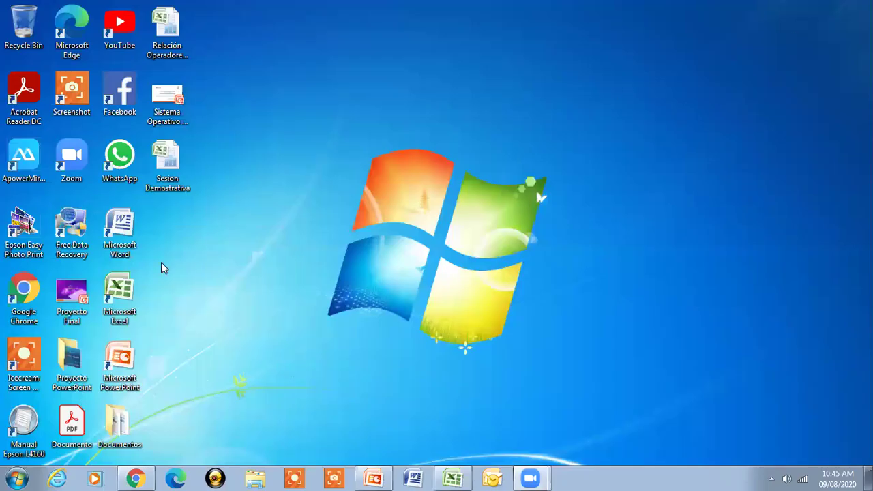
# Launch Excel 2007 from the Start menu's All Programs > Microsoft Office folder, then close it
pyautogui.click(20, 476)
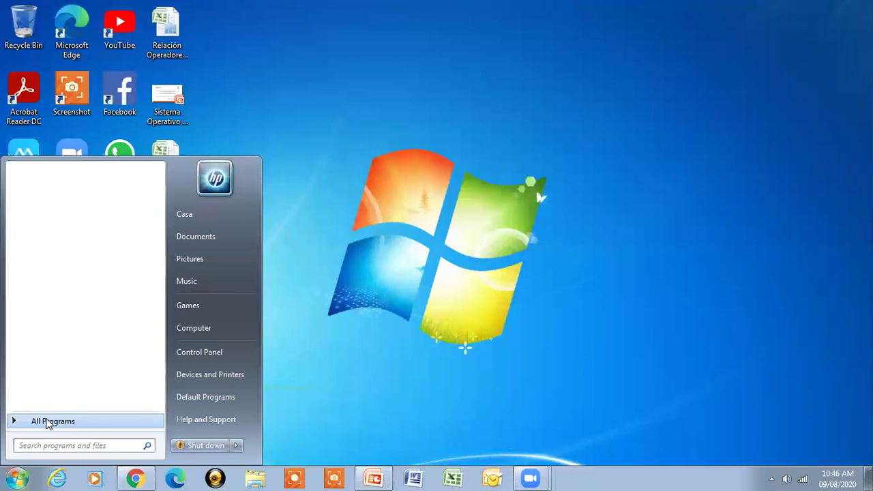
pyautogui.click(86, 421)
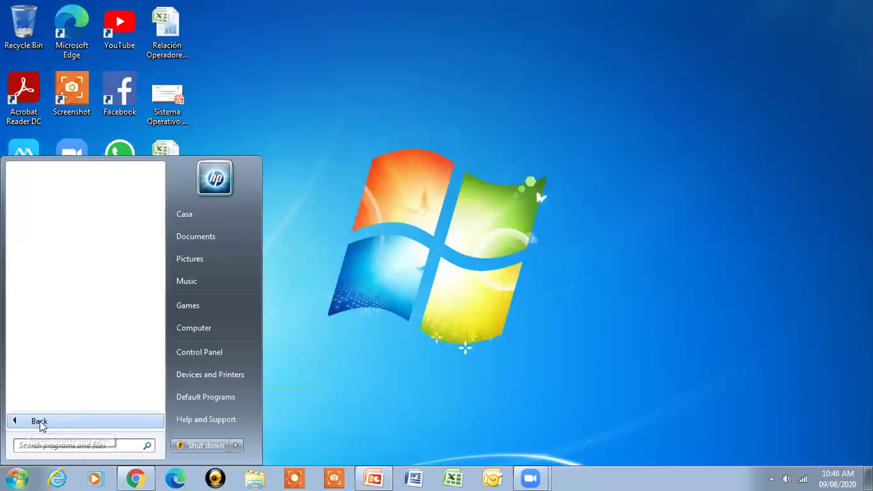
pyautogui.click(12, 423)
pyautogui.click(49, 421)
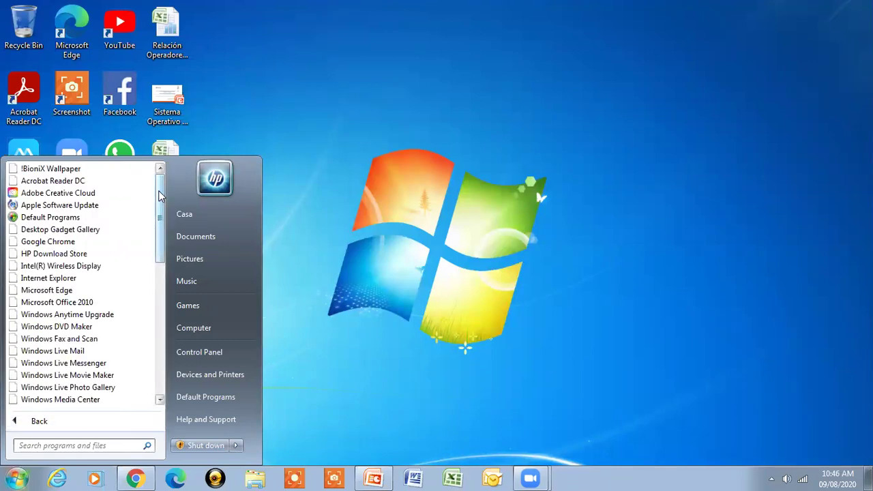
pyautogui.moveTo(161, 191); pyautogui.dragTo(150, 308)
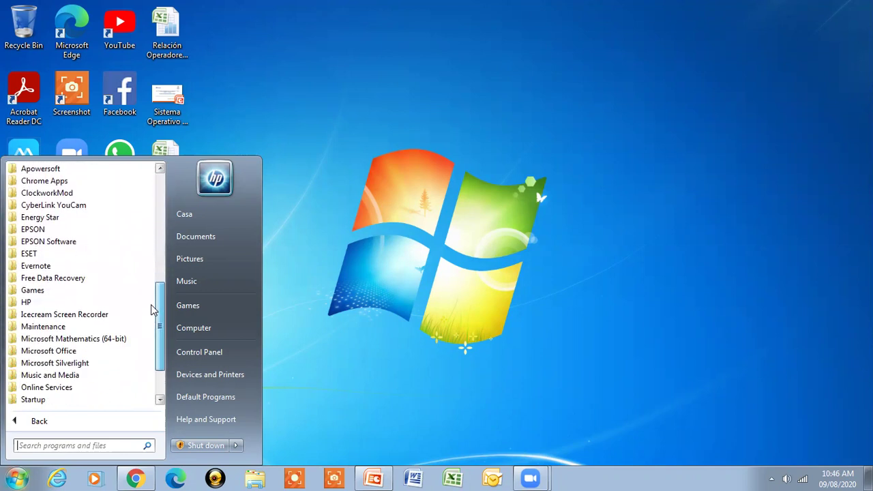
pyautogui.click(50, 340)
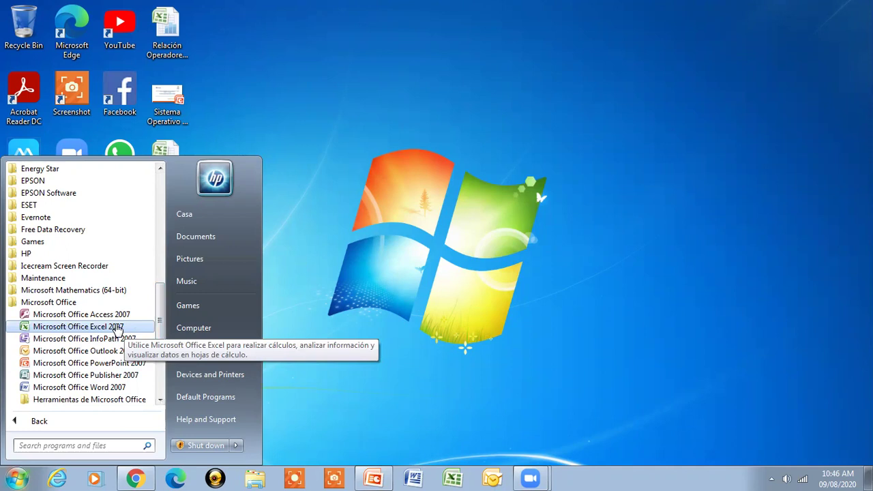
pyautogui.click(117, 327)
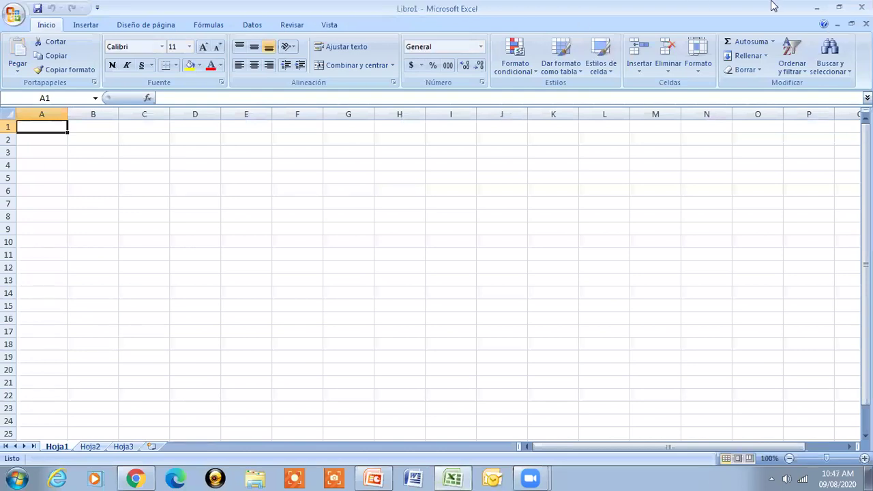
pyautogui.click(818, 7)
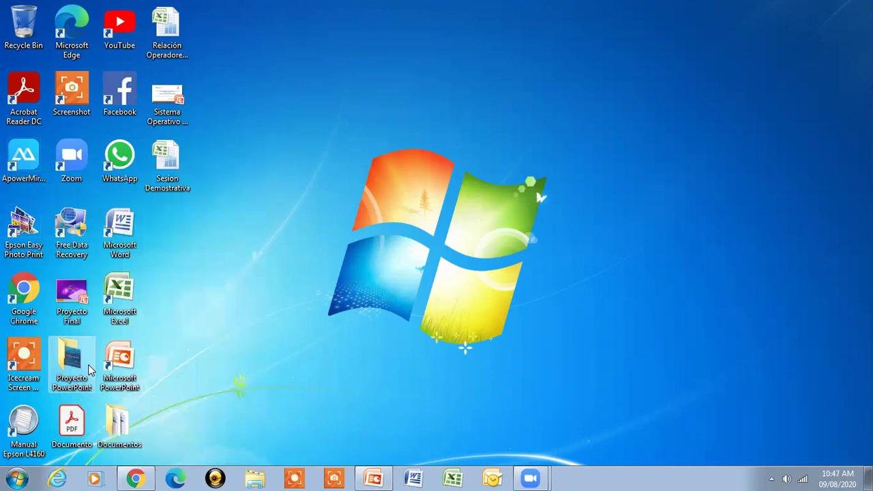
# Search 'excel' in the Start menu, launch it from the results, then close it
pyautogui.click(18, 478)
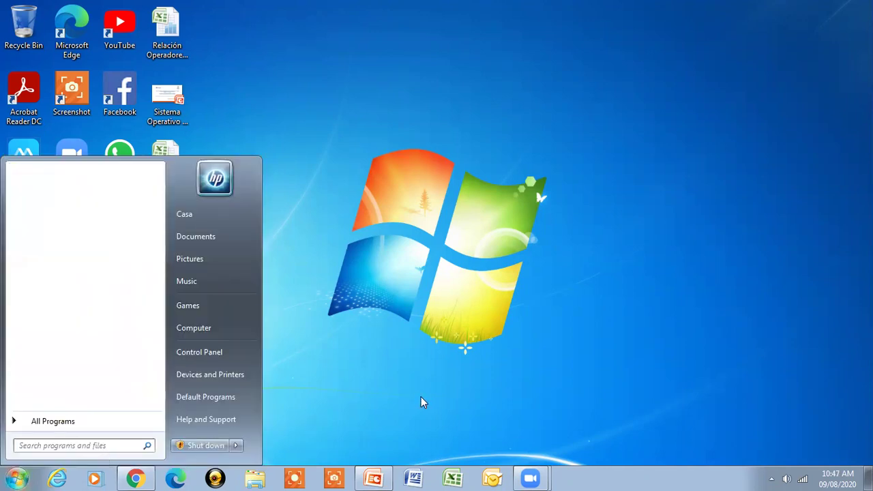
pyautogui.write('excel')
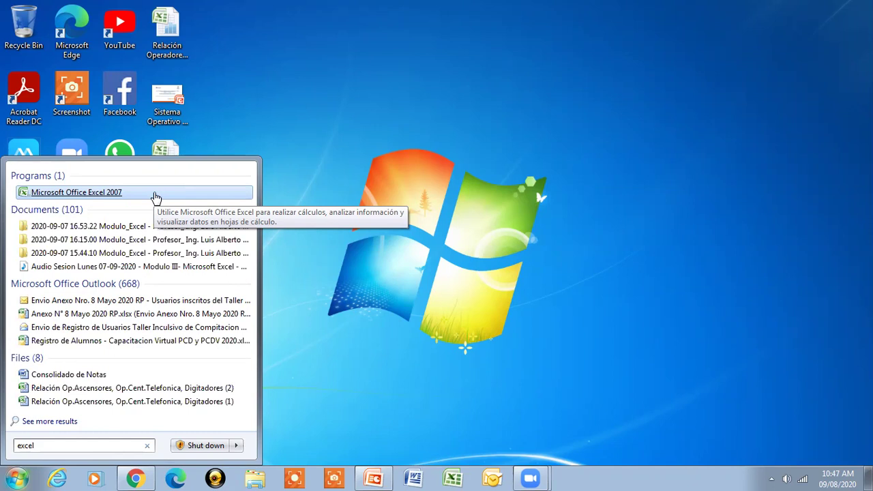
pyautogui.click(156, 197)
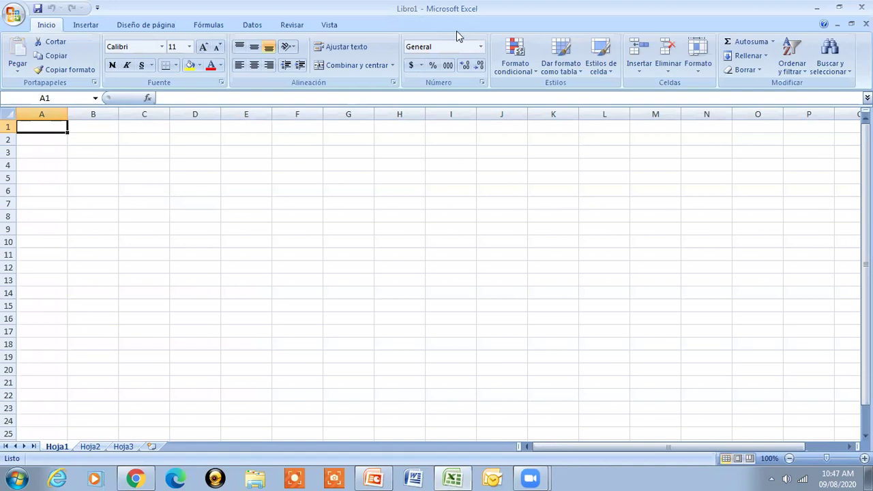
pyautogui.click(864, 7)
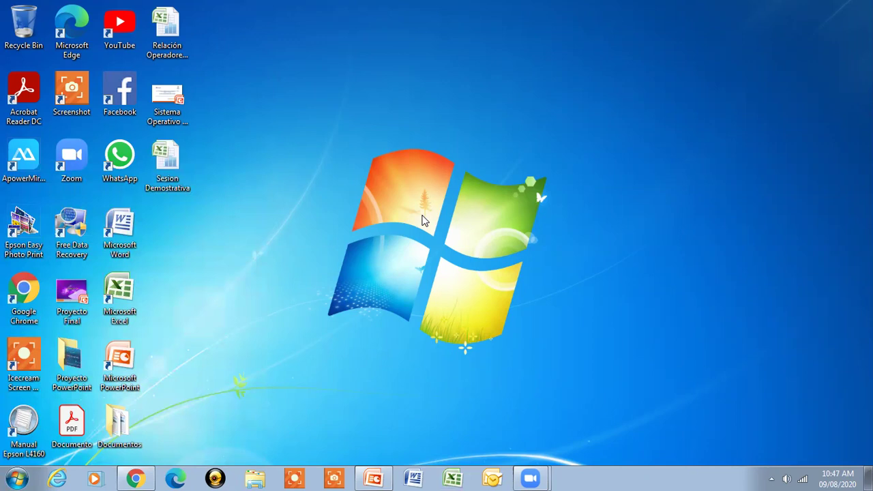
# Start Excel from the Win+R Run dialog by running 'excel'
pyautogui.press('super+r')
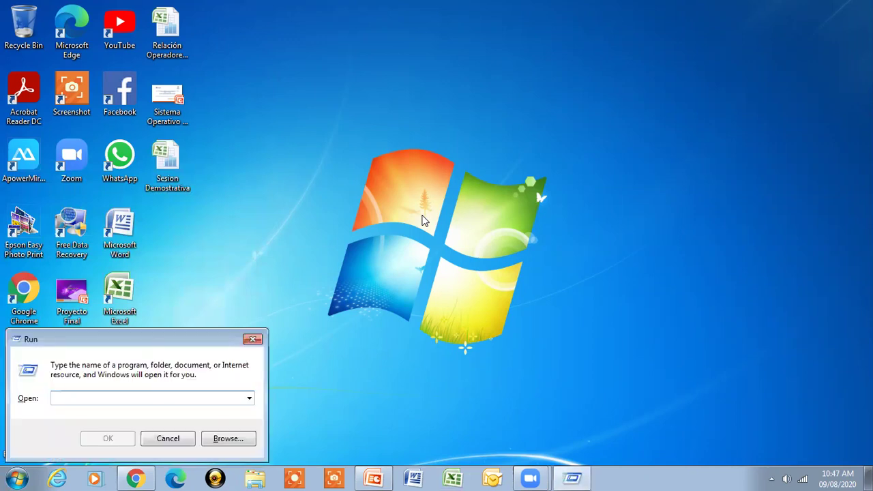
pyautogui.write('excel')
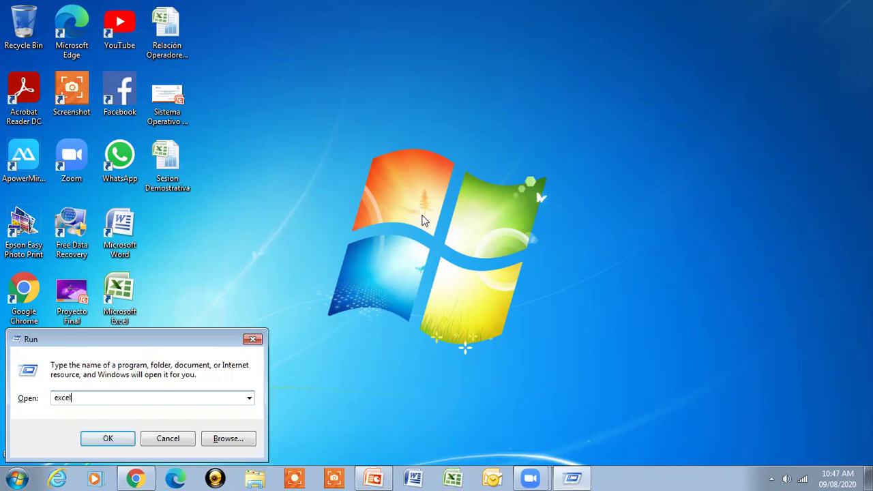
pyautogui.press('Return')
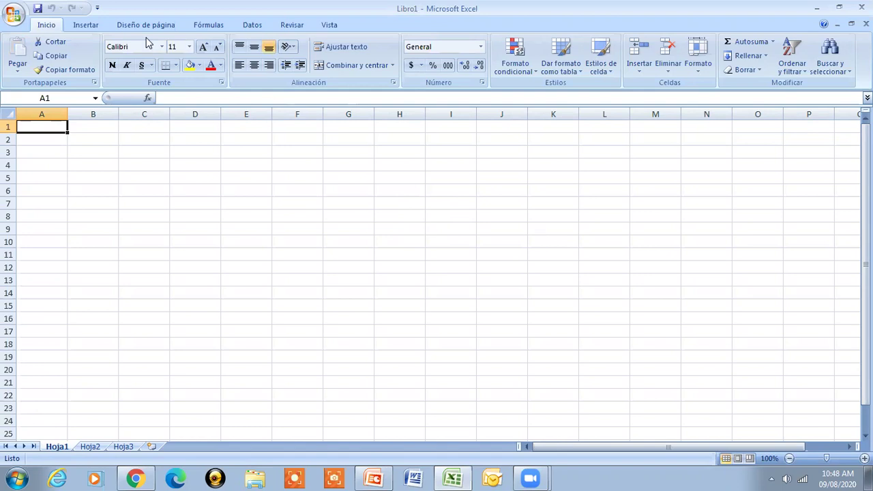
# Bring up the Office button menu with its three recent documents
pyautogui.click(14, 15)
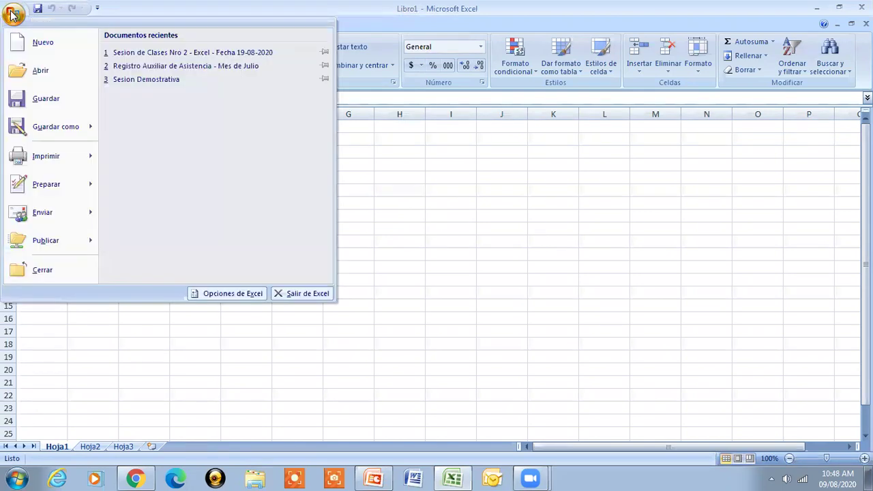
pyautogui.click(13, 15)
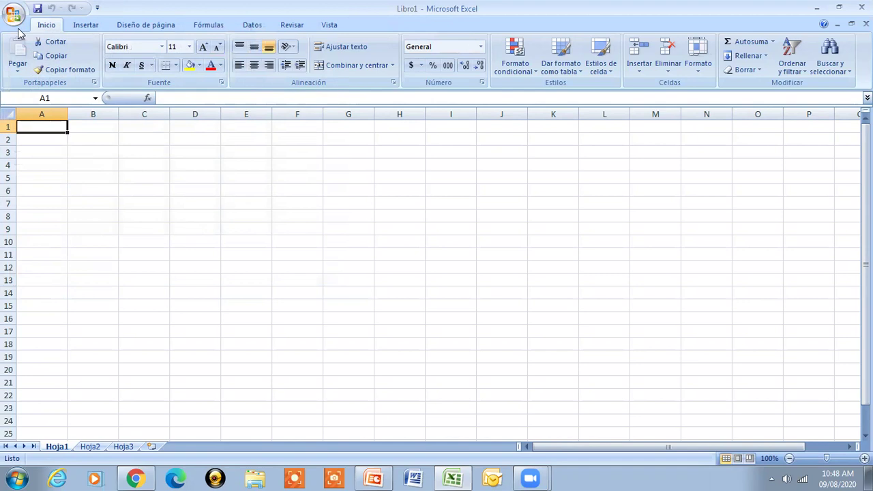
pyautogui.click(17, 25)
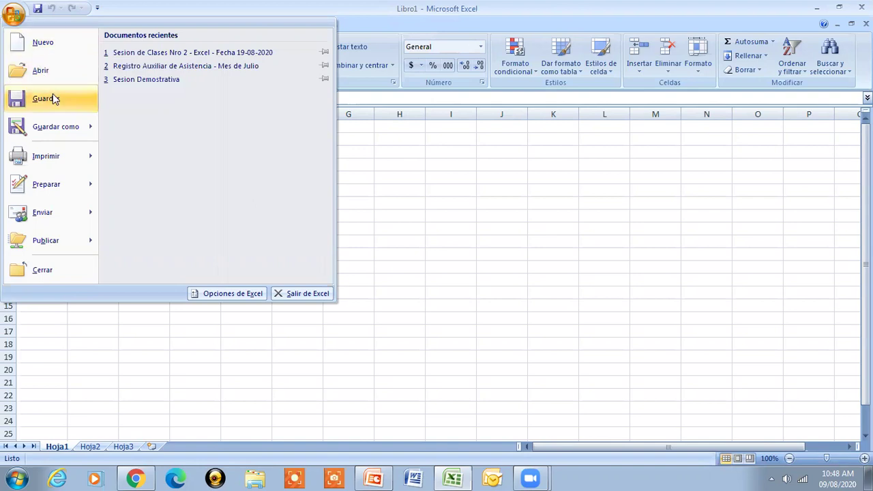
# Dismiss the Office menu with Esc to reveal the blank Libro1 sheet
pyautogui.press('Escape')
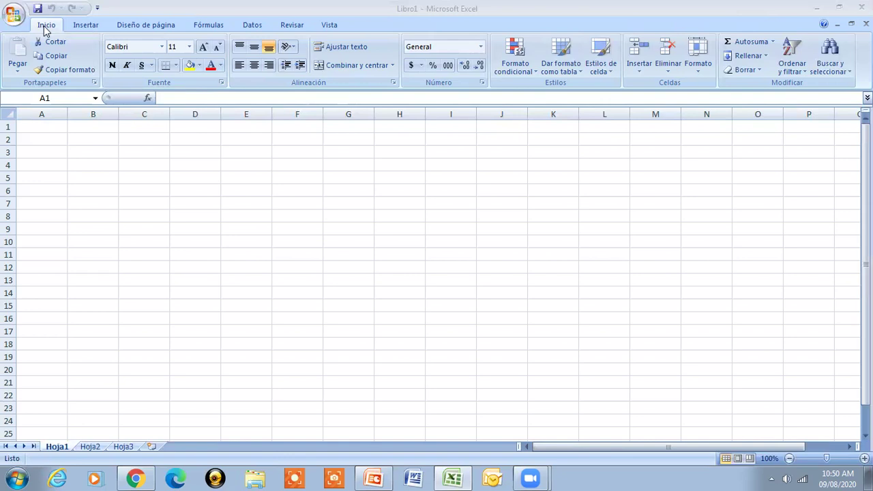
pyautogui.click(85, 26)
pyautogui.click(123, 26)
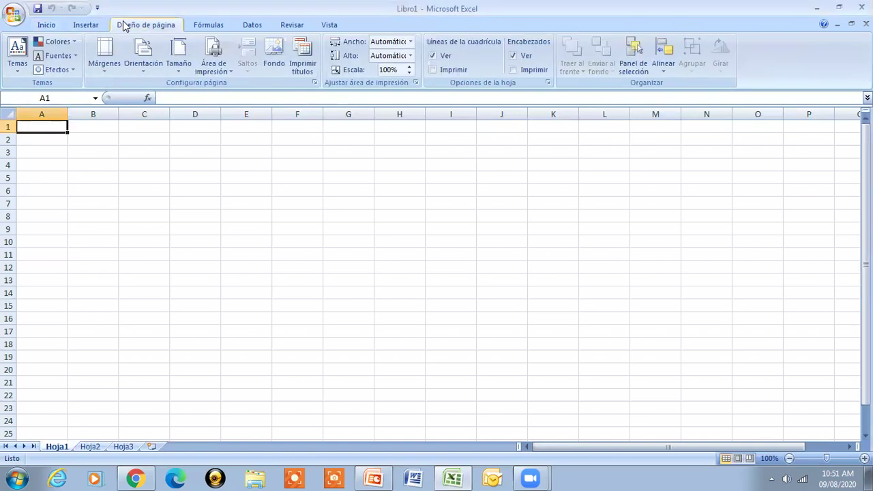
pyautogui.click(200, 26)
pyautogui.click(261, 26)
pyautogui.click(293, 28)
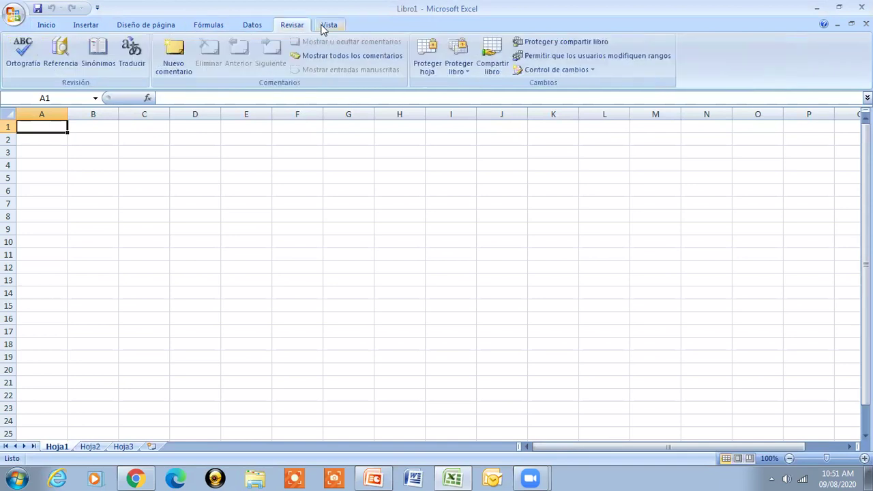
pyautogui.click(325, 27)
pyautogui.click(54, 27)
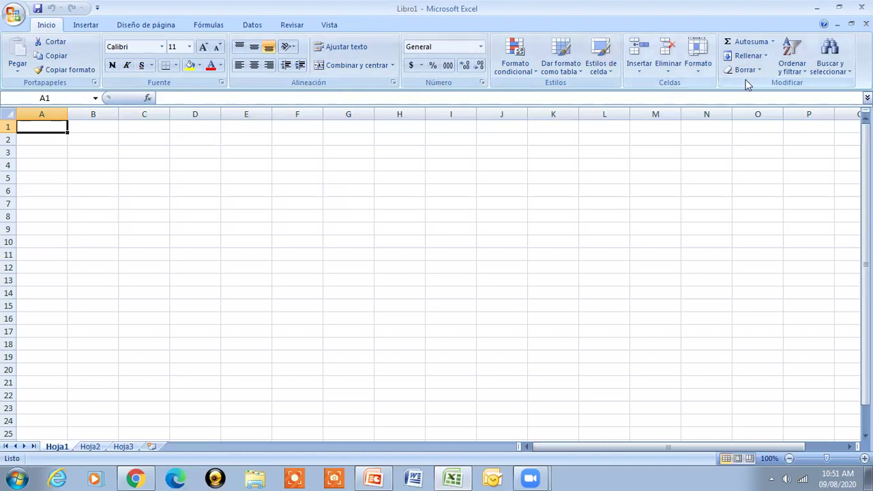
pyautogui.click(77, 27)
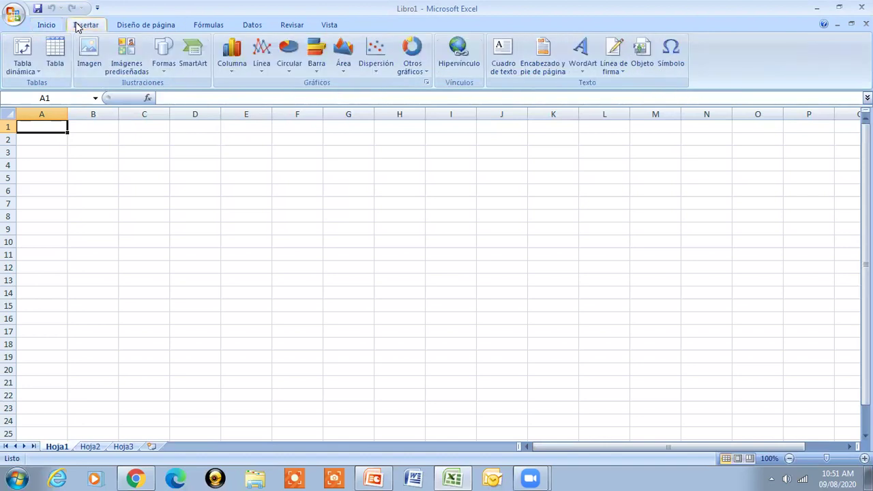
pyautogui.click(128, 25)
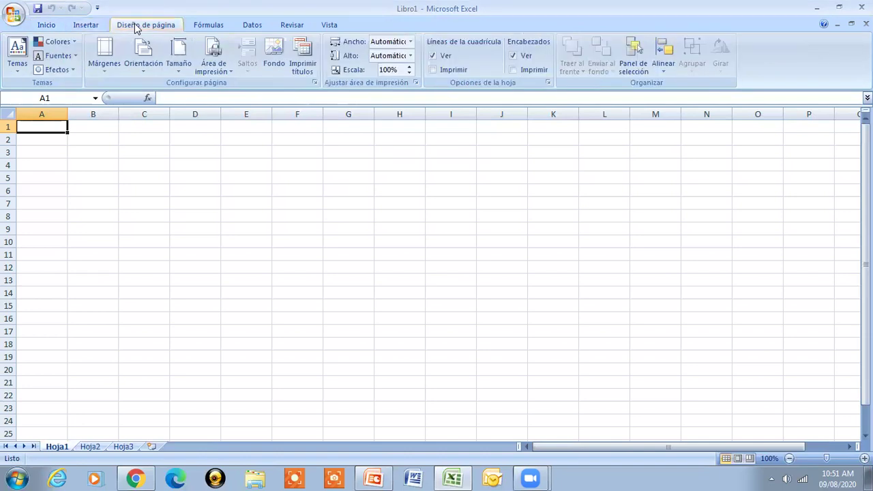
pyautogui.click(212, 32)
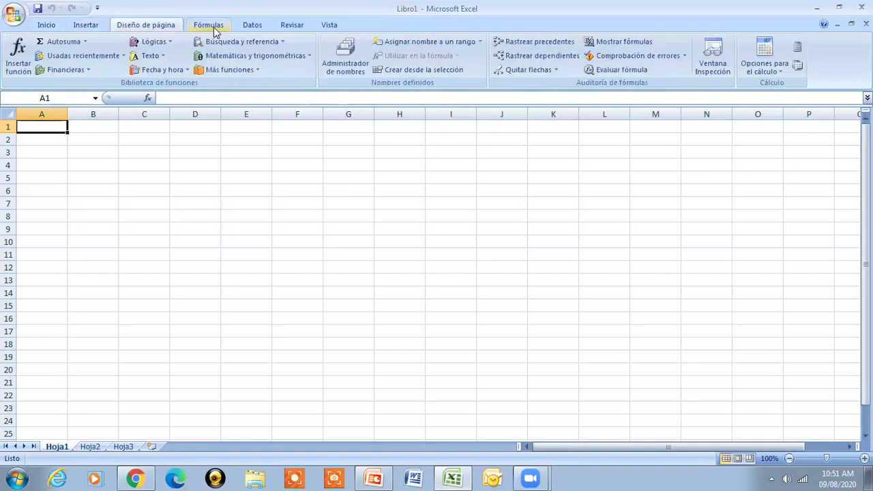
pyautogui.click(259, 28)
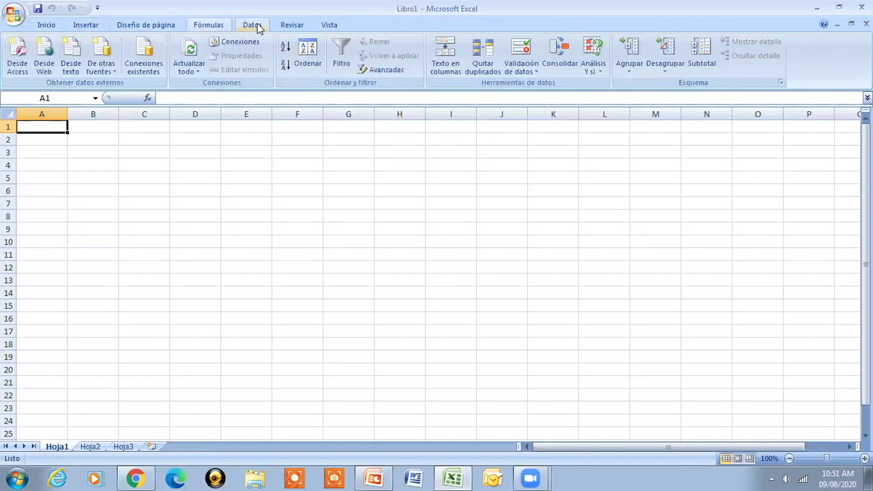
pyautogui.click(292, 31)
pyautogui.click(327, 25)
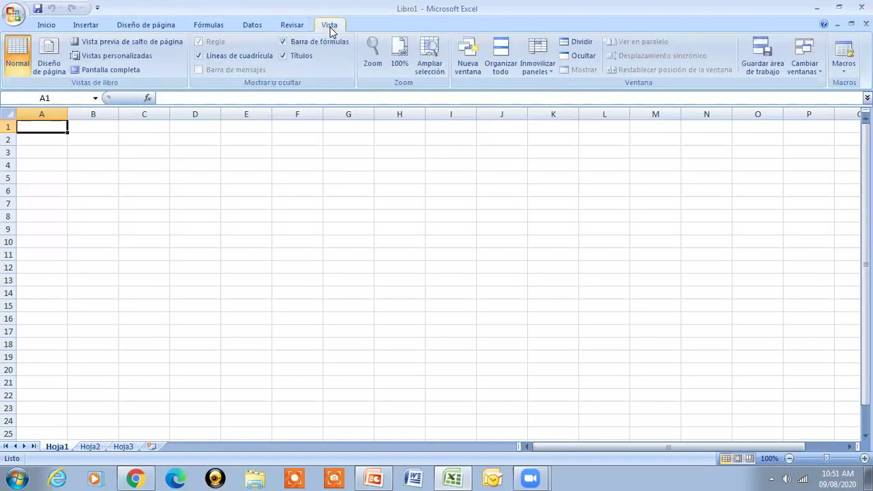
pyautogui.click(47, 26)
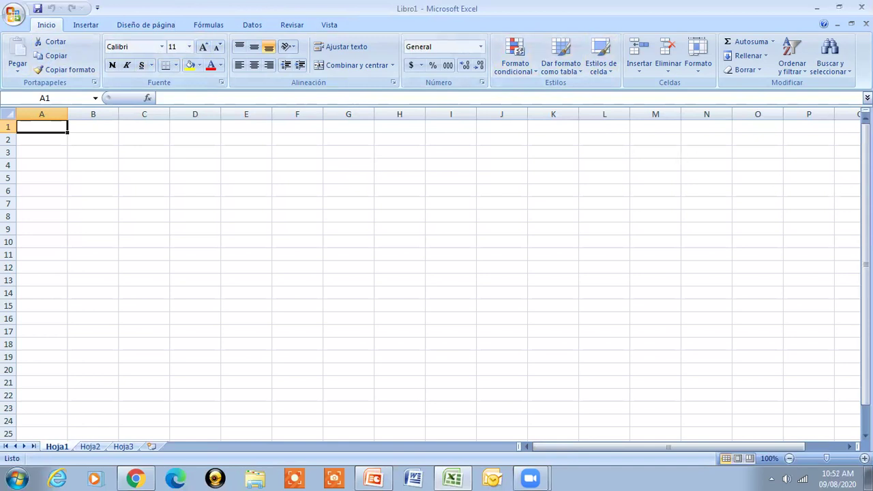
pyautogui.click(866, 188)
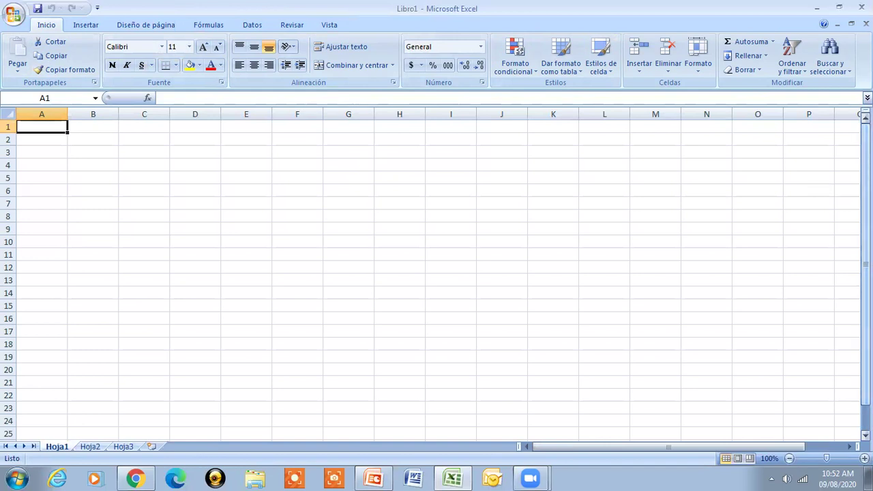
pyautogui.moveTo(625, 448)
pyautogui.mouseDown()
pyautogui.moveTo(665, 447)
pyautogui.moveTo(583, 446)
pyautogui.mouseUp()
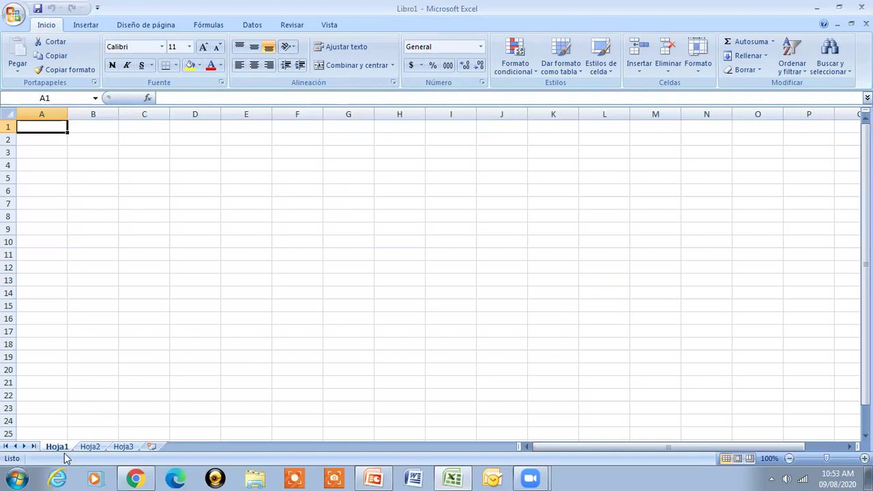
pyautogui.hotkey('ctrl', 'pagedown')
pyautogui.hotkey('ctrl', 'pagedown')
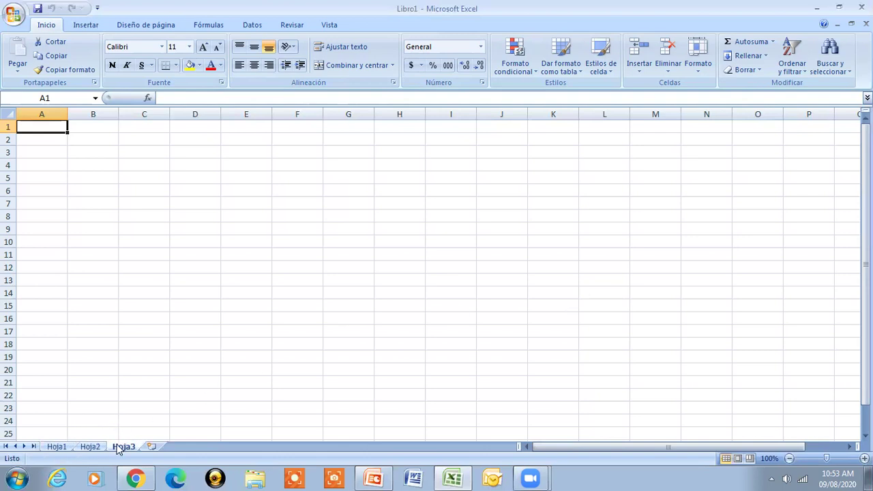
pyautogui.click(65, 446)
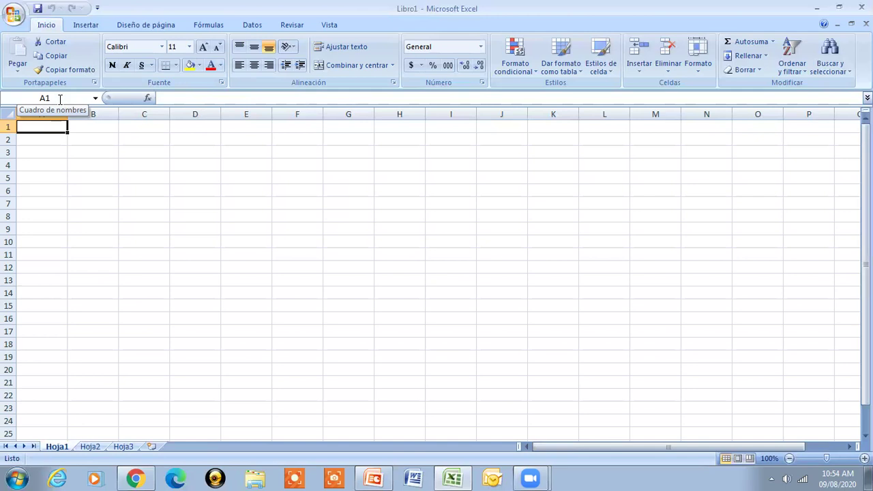
# Enter J2000 in the Name Box to jump to that cell
pyautogui.click(60, 98)
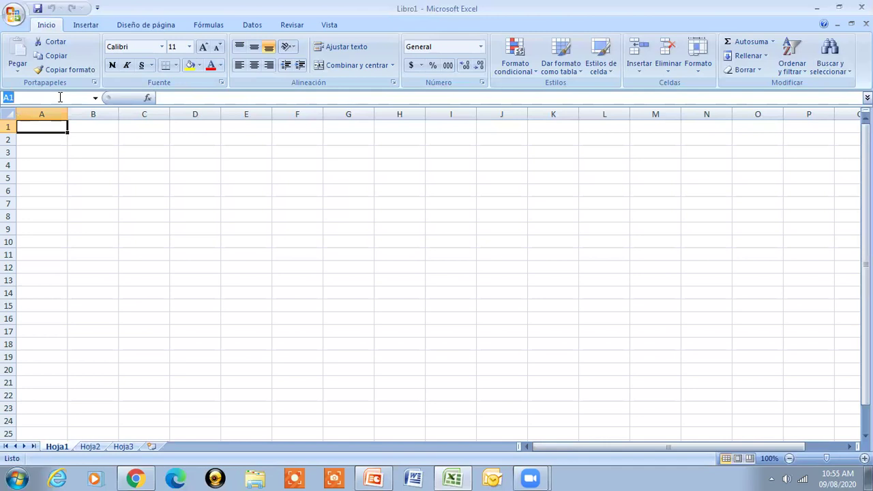
pyautogui.write('J')
pyautogui.write('2000')
pyautogui.press('Return')
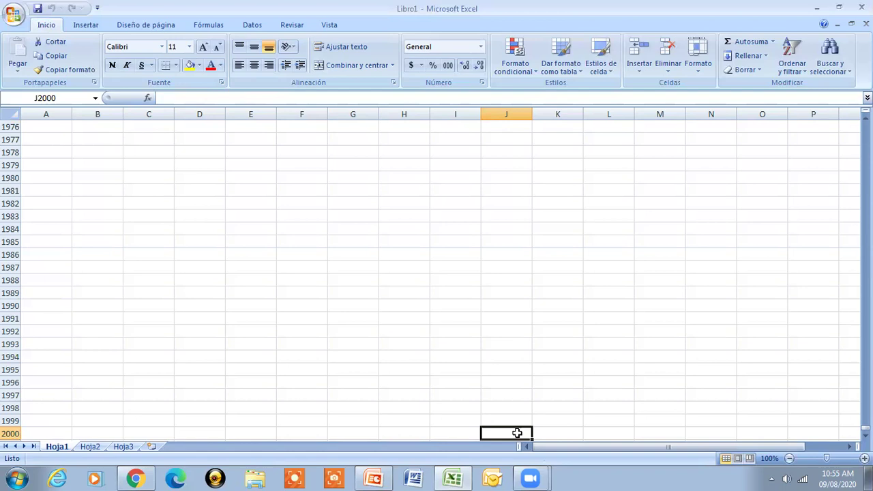
# Enter J200000 in the Name Box to jump to that cell
pyautogui.click(65, 98)
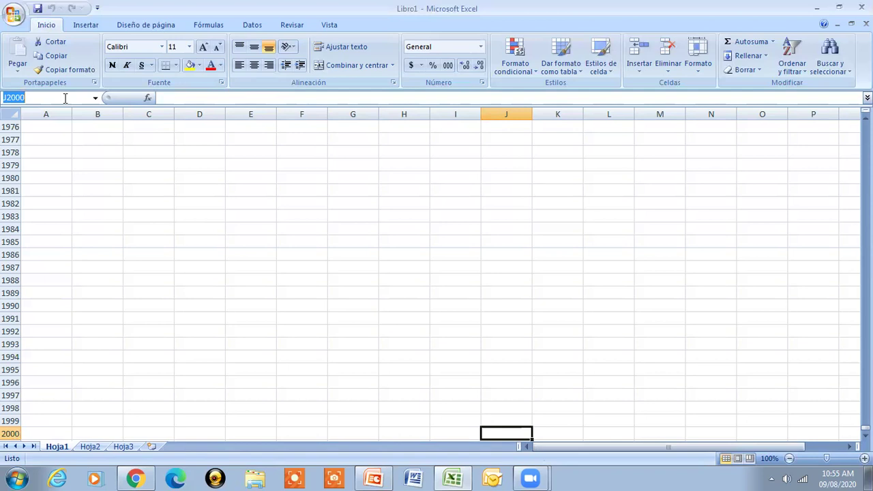
pyautogui.write('J2')
pyautogui.write('00000')
pyautogui.press('Return')
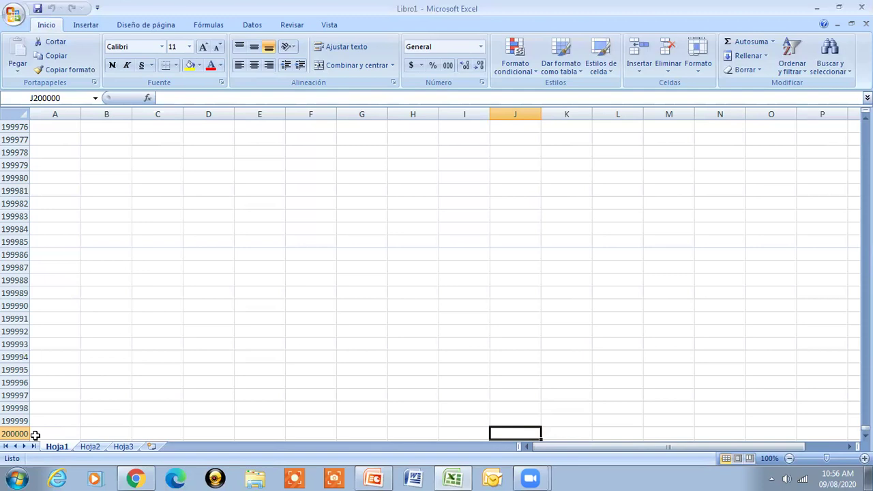
pyautogui.click(75, 101)
pyautogui.press('BackSpace')
pyautogui.write('Z1000000')
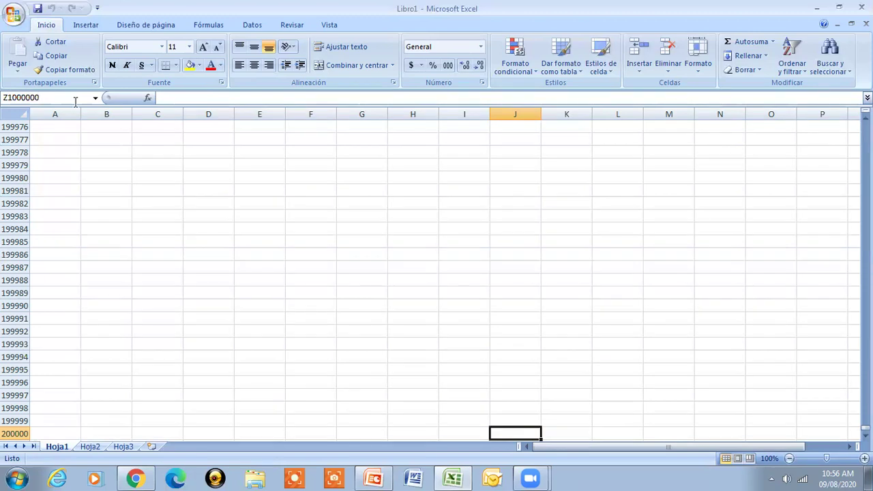
pyautogui.press('Return')
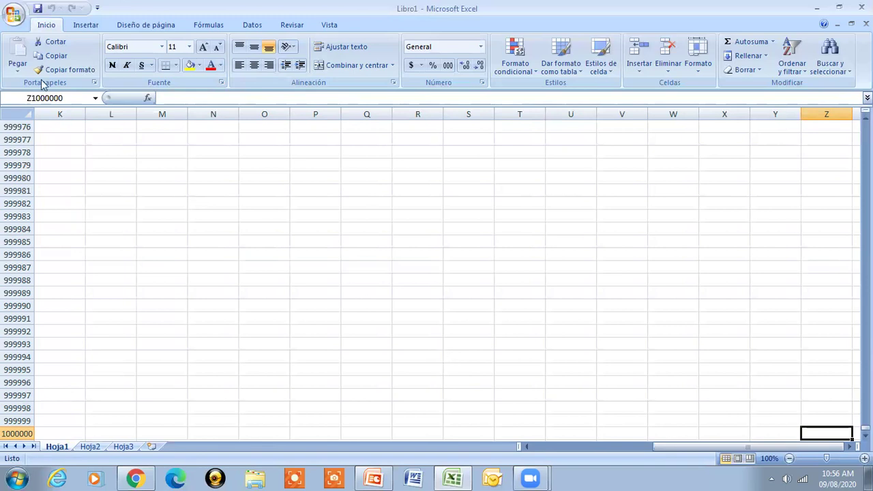
pyautogui.click(72, 98)
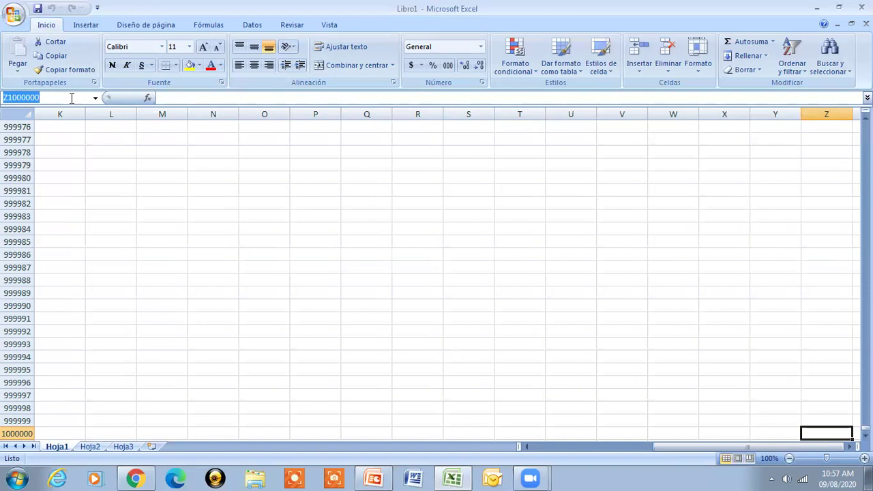
pyautogui.write('A1')
pyautogui.press('Return')
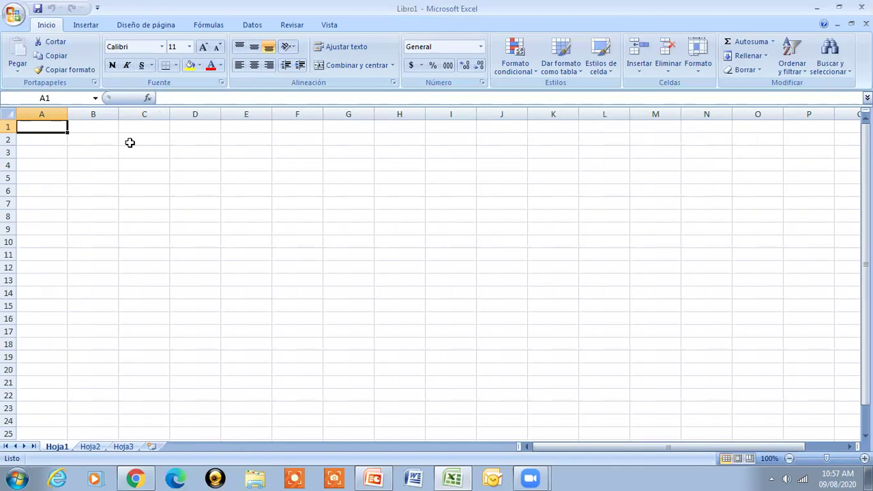
# Open Ir a with F5, center it over the sheet, and enter T150000 as the reference
pyautogui.press('F5')
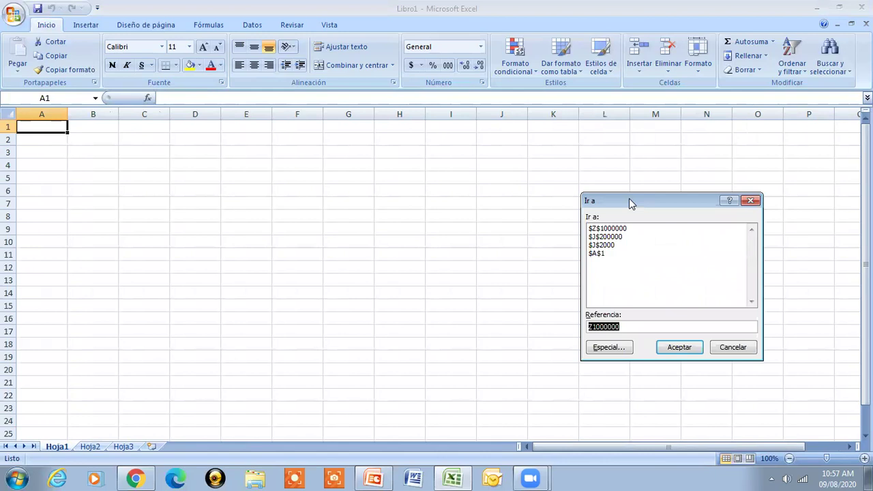
pyautogui.moveTo(630, 203); pyautogui.dragTo(456, 183)
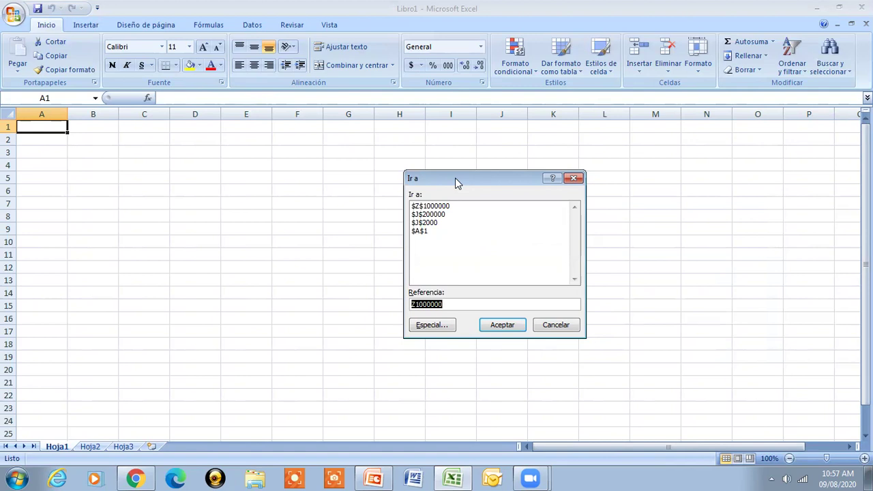
pyautogui.moveTo(461, 179); pyautogui.dragTo(444, 172)
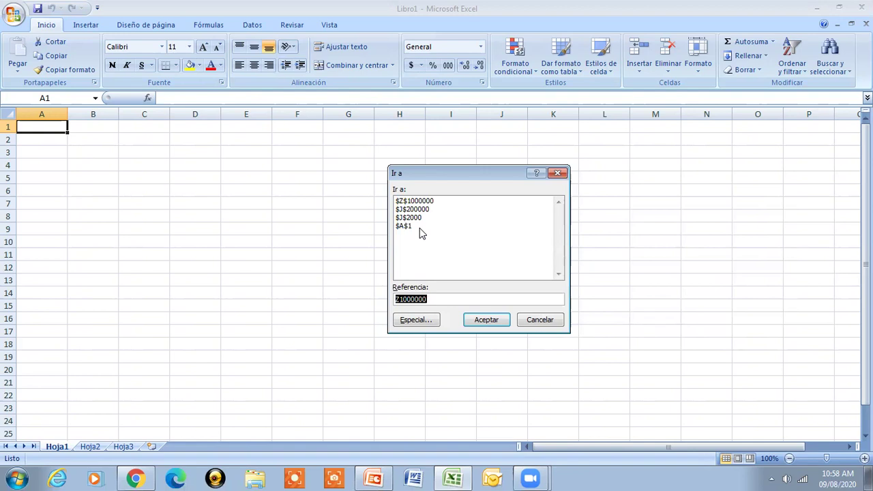
pyautogui.write('T')
pyautogui.write('150000')
# Confirm the jump to T150000, then select its reference in the Name Box and return to the cell
pyautogui.click(479, 321)
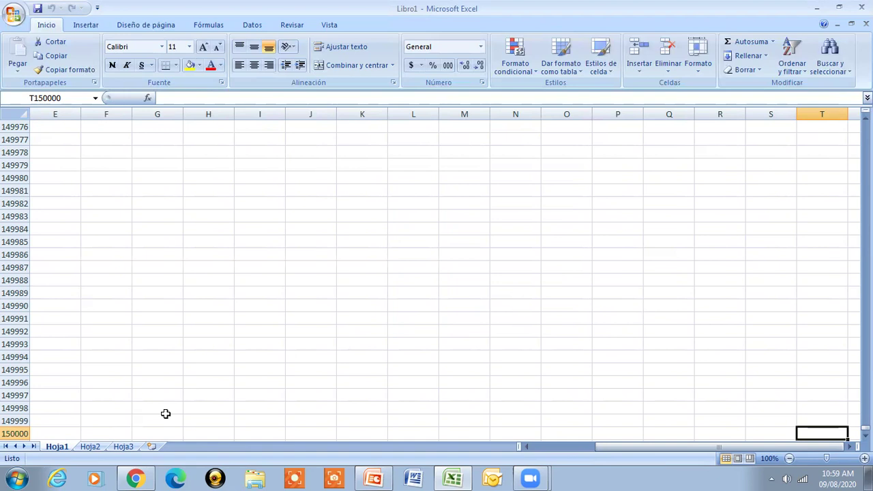
pyautogui.click(96, 97)
pyautogui.click(96, 99)
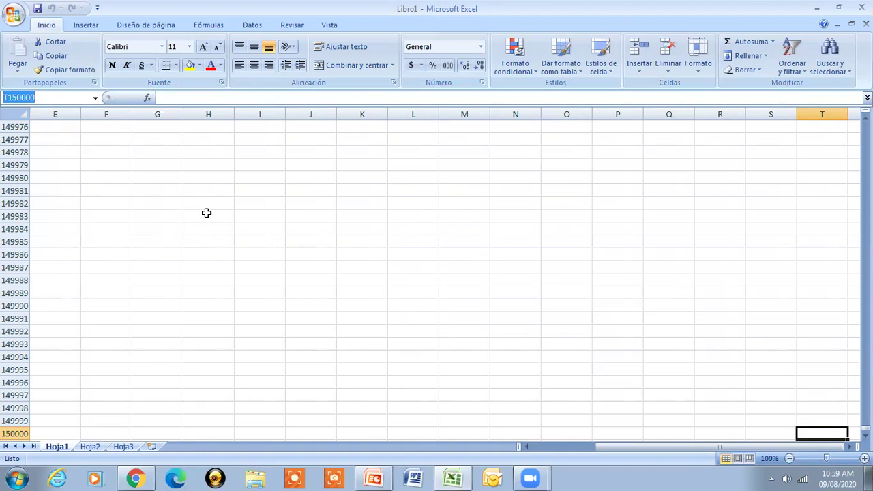
pyautogui.click(207, 214)
pyautogui.click(817, 432)
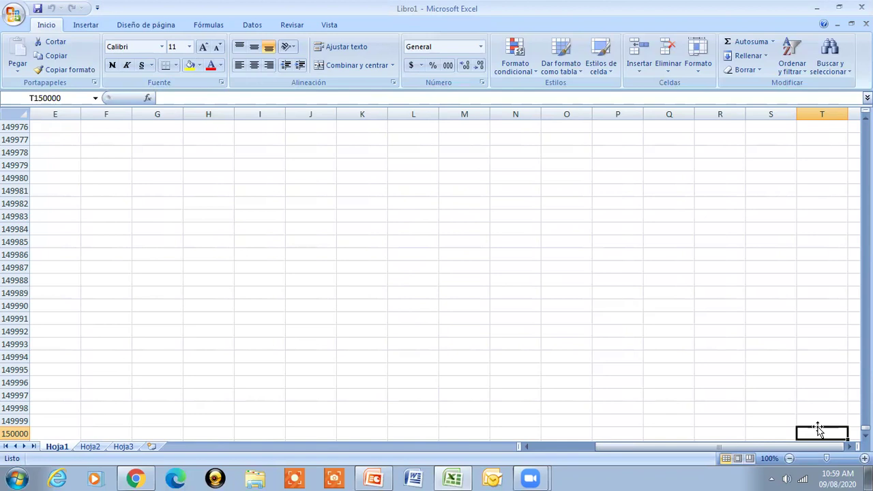
# Jump to cell M2500 through Ir a, then check its address in the Name Box
pyautogui.press('F5')
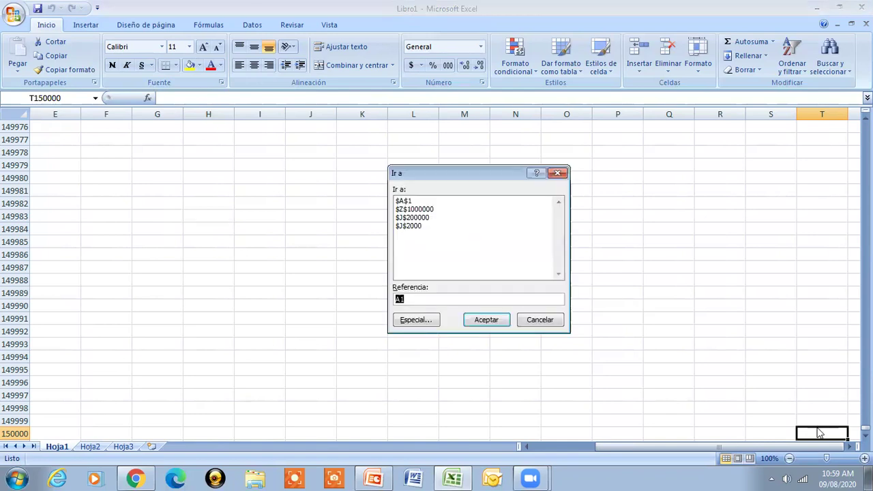
pyautogui.write('M2500')
pyautogui.press('Return')
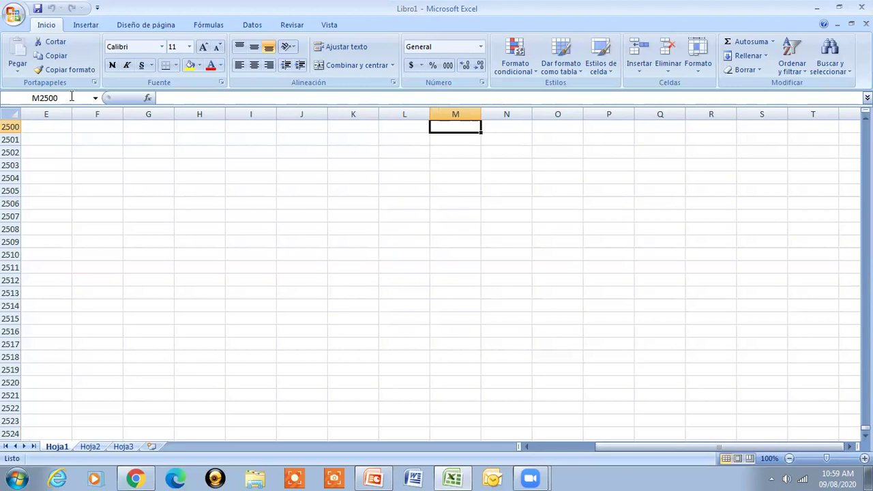
pyautogui.click(73, 98)
pyautogui.click(456, 130)
# Jump to cell O100000 via Ir a, then return to A1 with Ctrl+Home
pyautogui.press('F5')
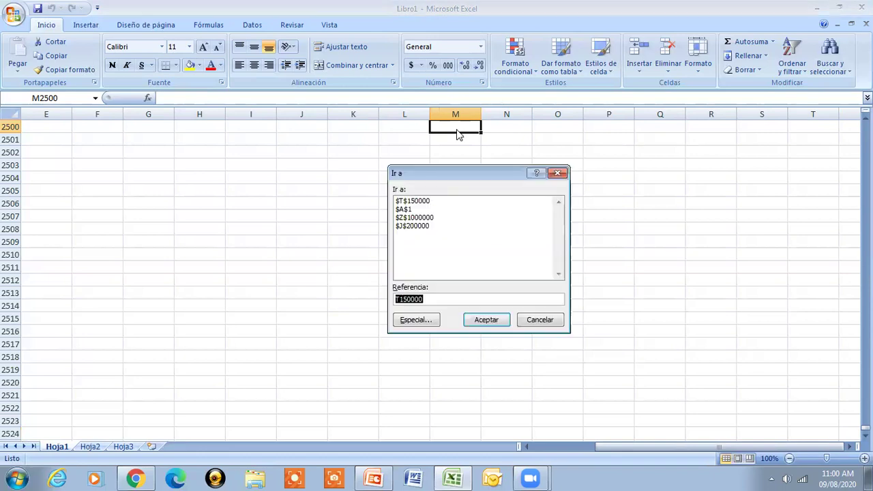
pyautogui.write('O')
pyautogui.write('100000')
pyautogui.press('Return')
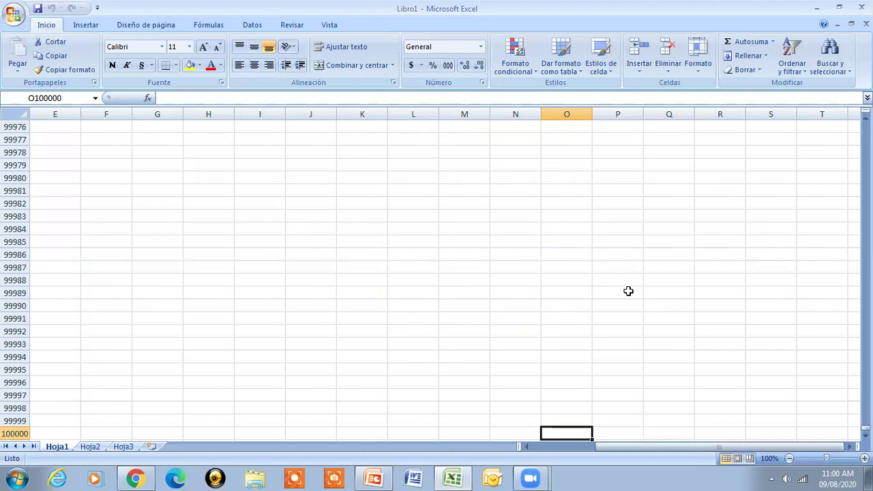
pyautogui.hotkey('ctrl', 'Home')
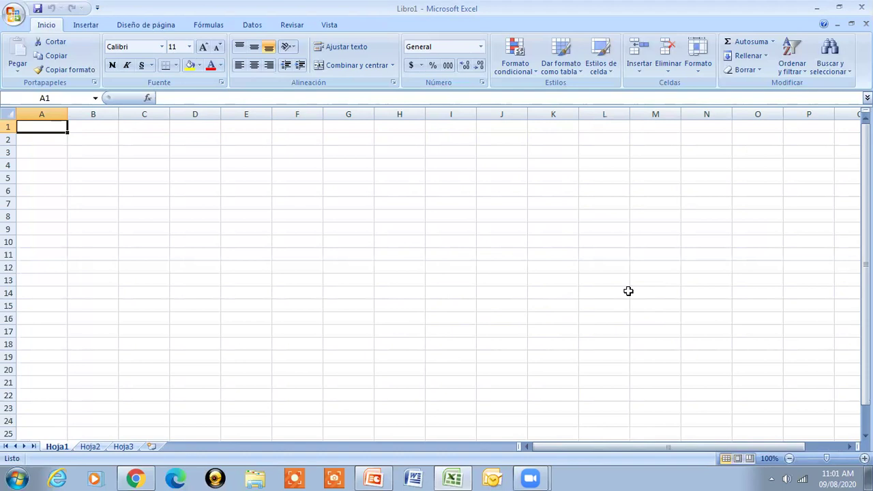
# Jump to the last column, cell XFD1, with Ctrl+Right Arrow and refocus the sheet
pyautogui.hotkey('ctrl', 'Right')
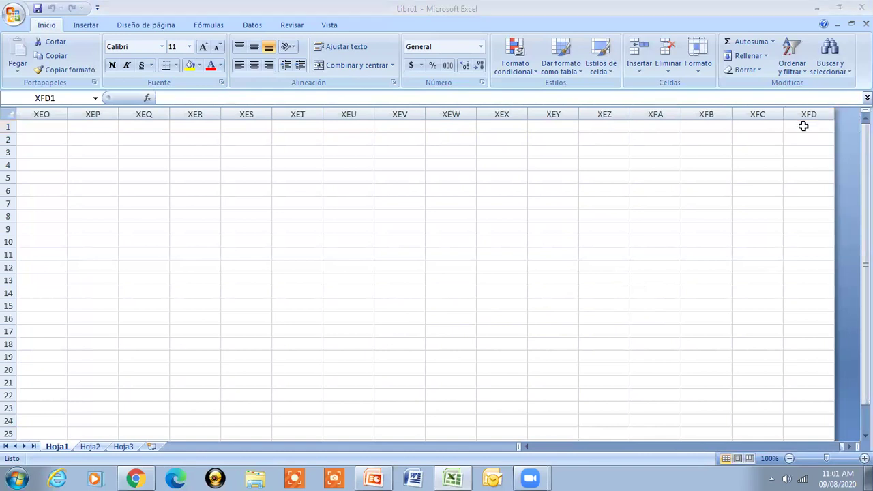
pyautogui.click(802, 127)
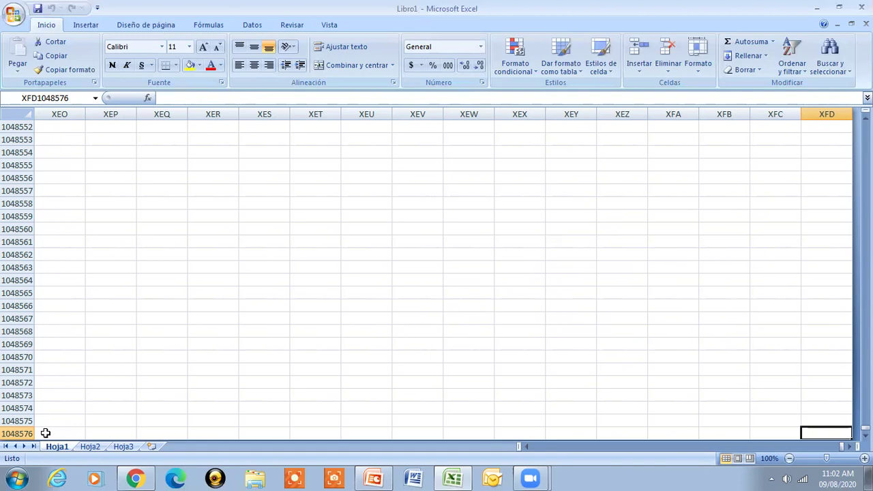
# Jump from the last cell back to A1 and drop down the Name Box's defined-names list
pyautogui.hotkey('ctrl', 'Home')
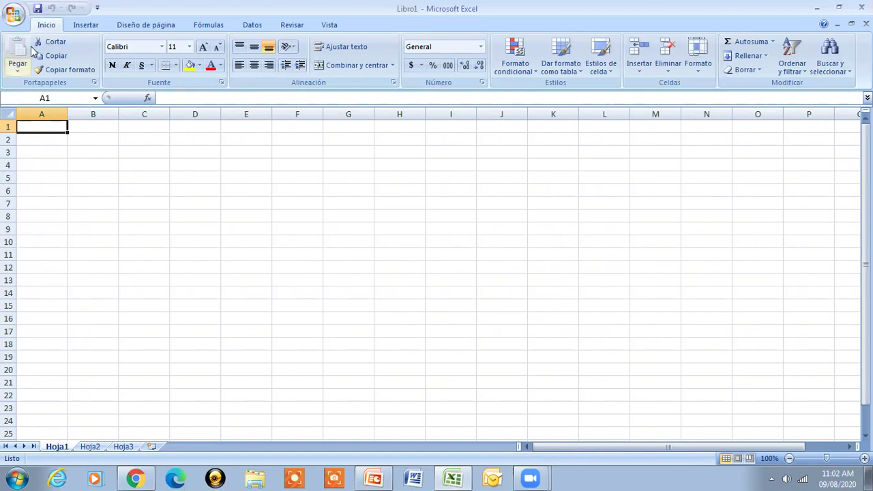
pyautogui.click(96, 99)
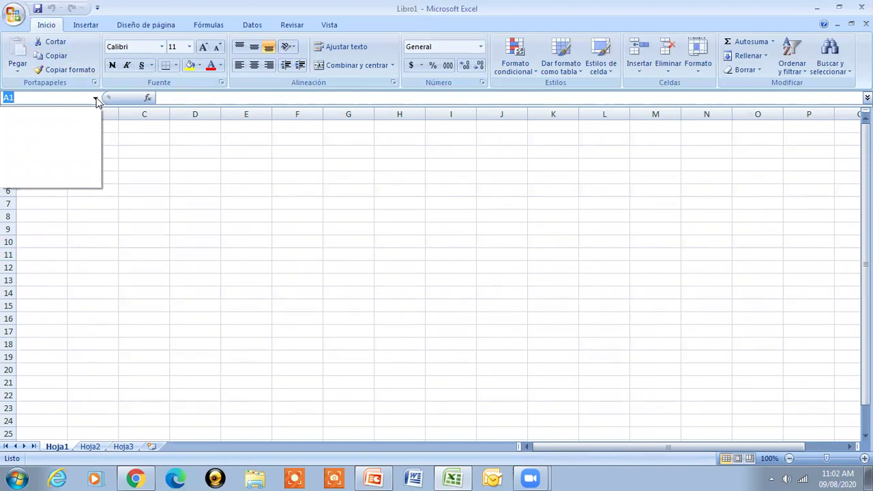
# Close the empty Name Box list so the blank sheet shows from A1
pyautogui.click(96, 100)
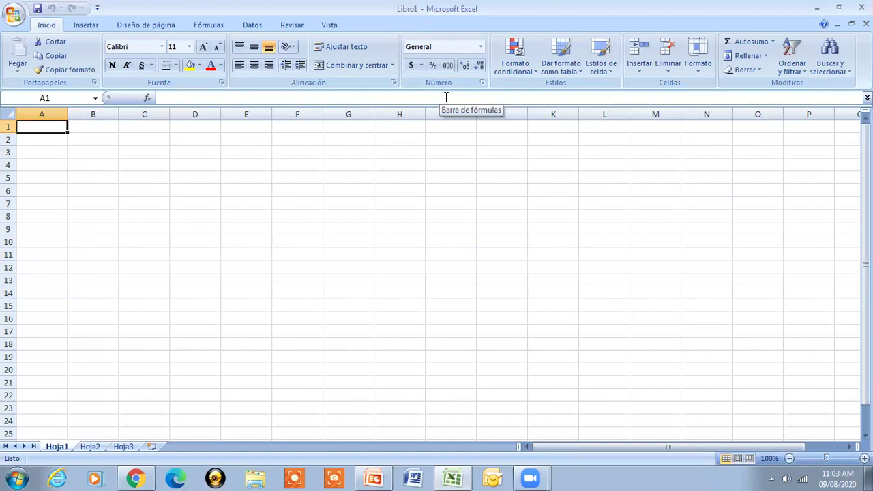
# Enter 560, 250 and 300 in A1:A3, ending back at cell A1
pyautogui.write('560')
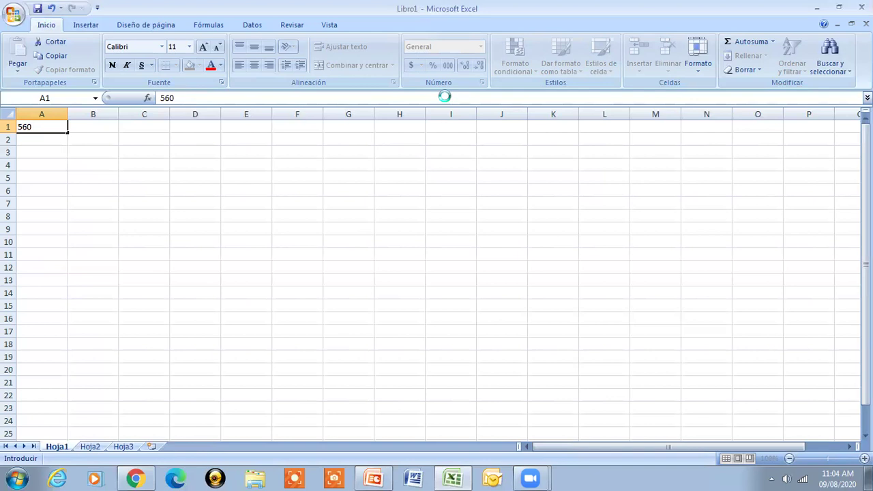
pyautogui.press('Return')
pyautogui.press('Return')
pyautogui.press('Return')
pyautogui.press('Up')
pyautogui.press('Up')
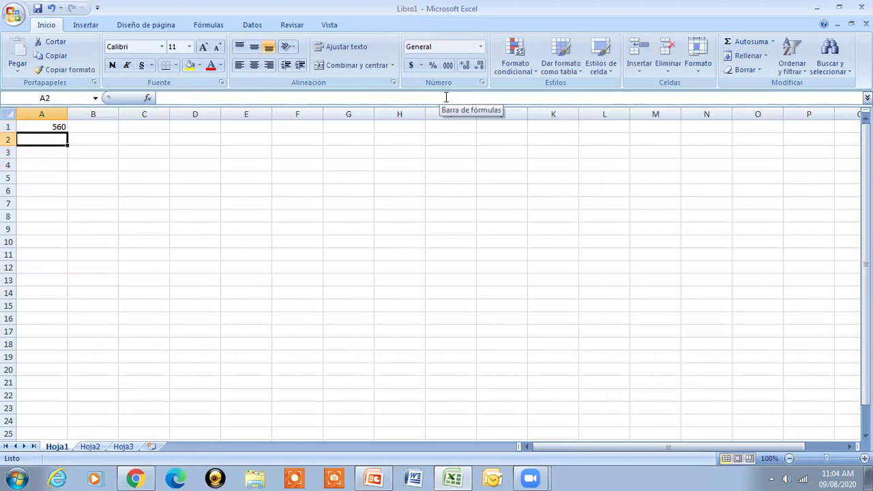
pyautogui.write('250')
pyautogui.press('Return')
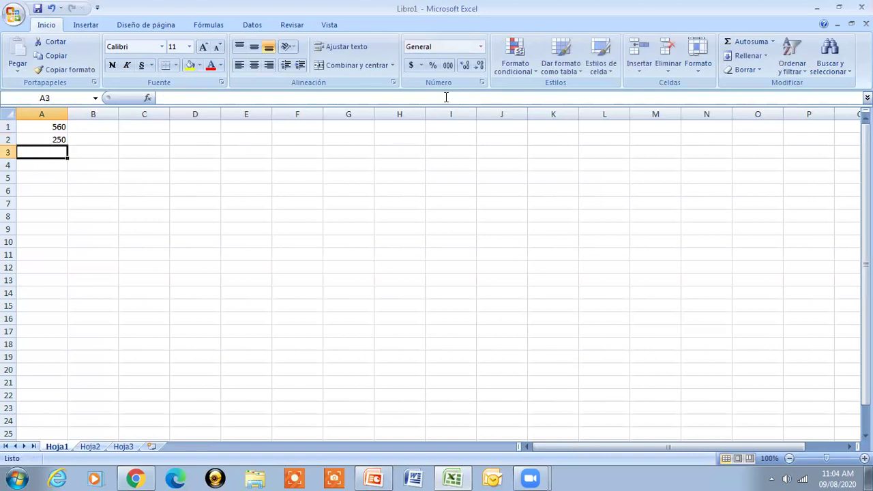
pyautogui.write('300')
pyautogui.press('Return')
pyautogui.press('Up')
pyautogui.press('Up')
pyautogui.press('Up')
pyautogui.press('Down')
pyautogui.press('Up')
pyautogui.press('Down')
pyautogui.press('Down')
pyautogui.press('Up')
pyautogui.press('Up')
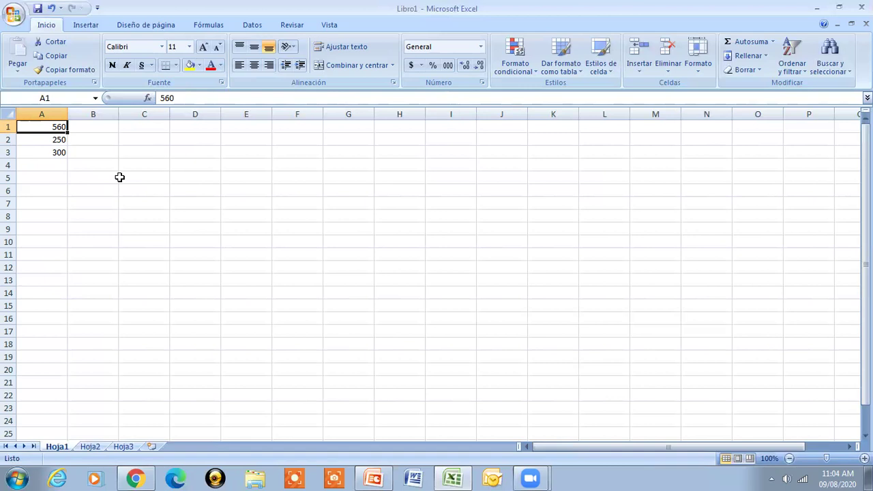
pyautogui.press('Down')
pyautogui.press('Down')
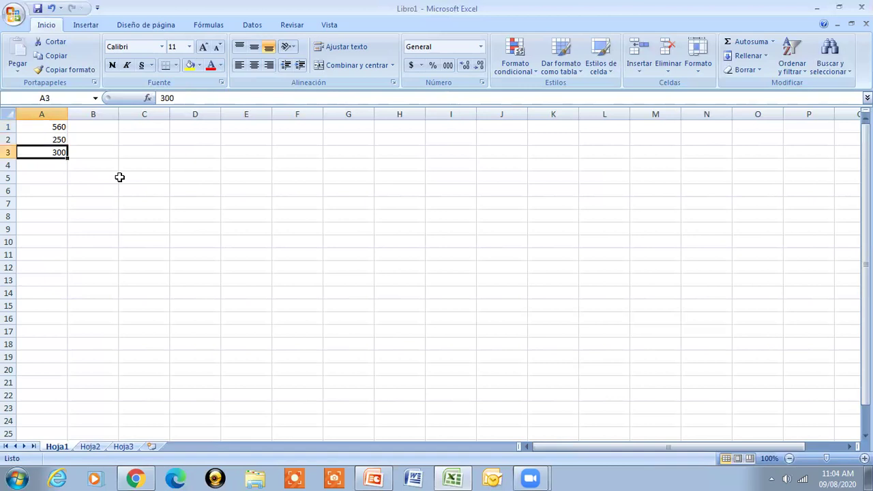
pyautogui.press('Up')
pyautogui.press('Up')
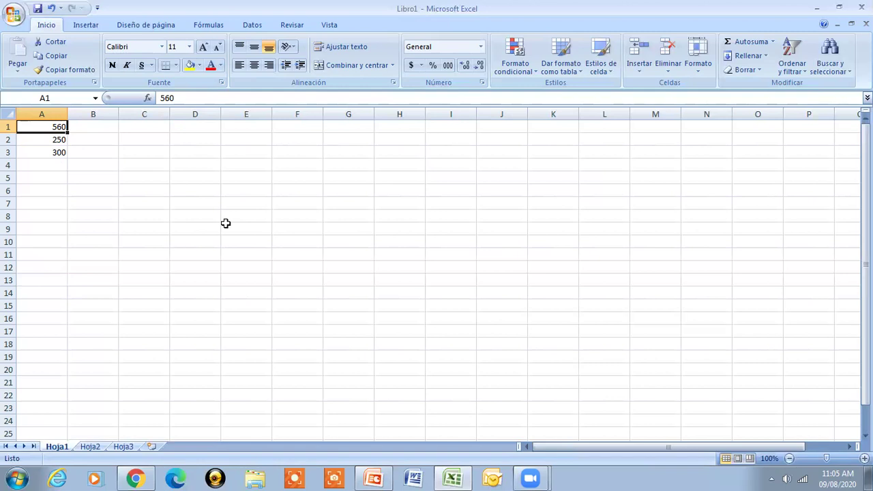
# Type 'Registro de Notas - Taller de Computacon' into cell C1 and reselect C1
pyautogui.click(137, 129)
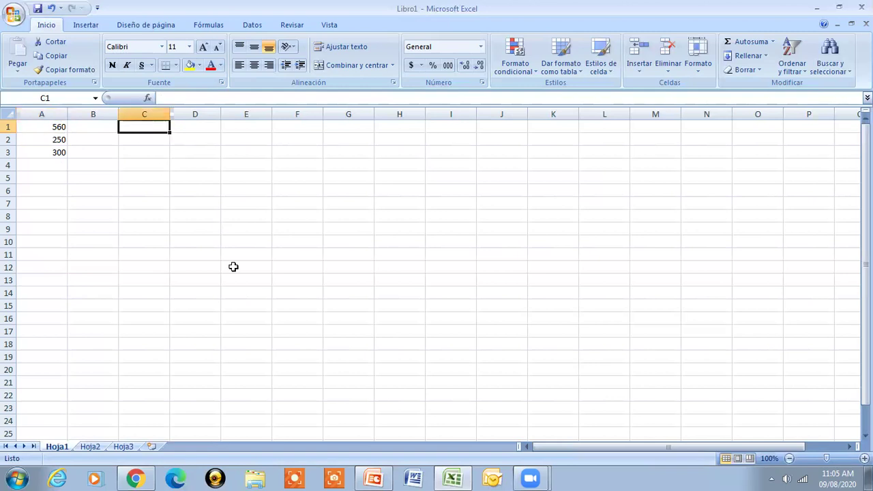
pyautogui.write('R')
pyautogui.write('E')
pyautogui.press('BackSpace')
pyautogui.write('egistro de Notas ')
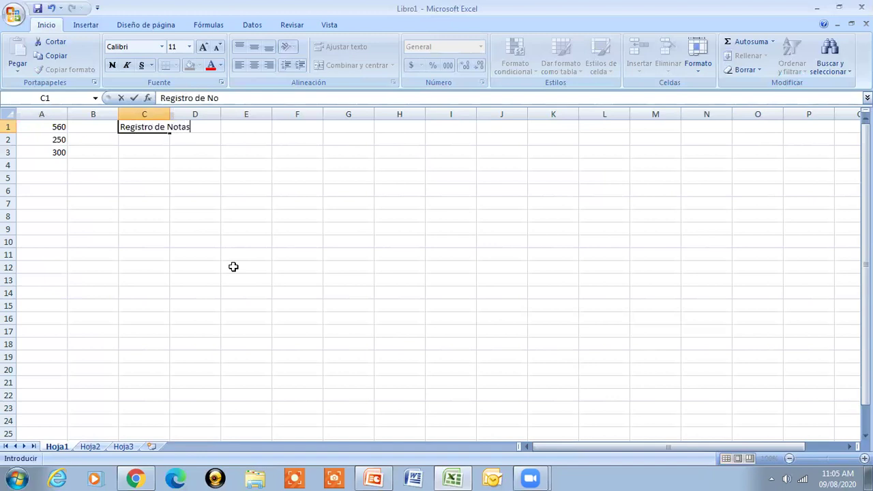
pyautogui.write('- ')
pyautogui.write('9ALL')
pyautogui.press('BackSpace')
pyautogui.press('BackSpace')
pyautogui.press('BackSpace')
pyautogui.press('BackSpace')
pyautogui.write('Taller de')
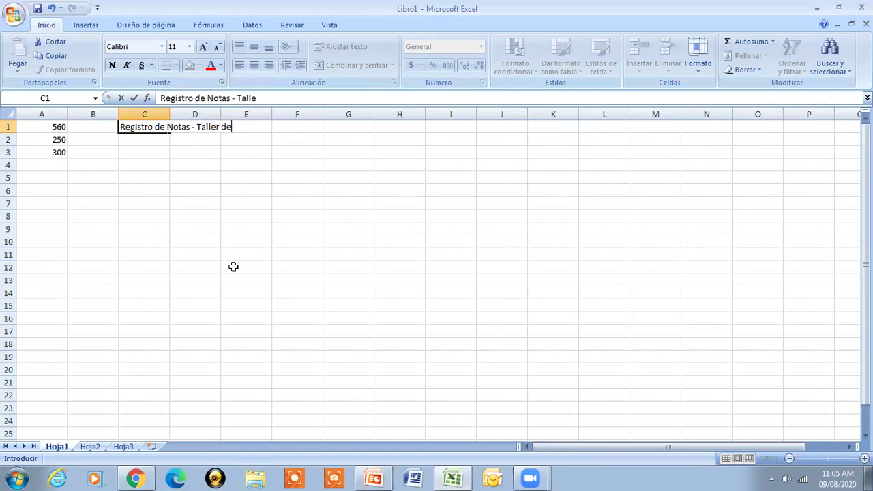
pyautogui.write(' c')
pyautogui.press('BackSpace')
pyautogui.write('Computacon')
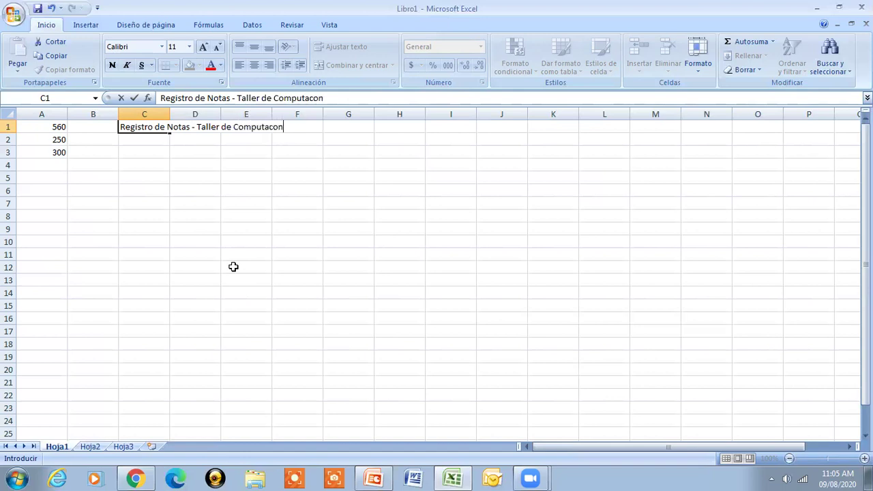
pyautogui.press('Return')
pyautogui.press('Up')
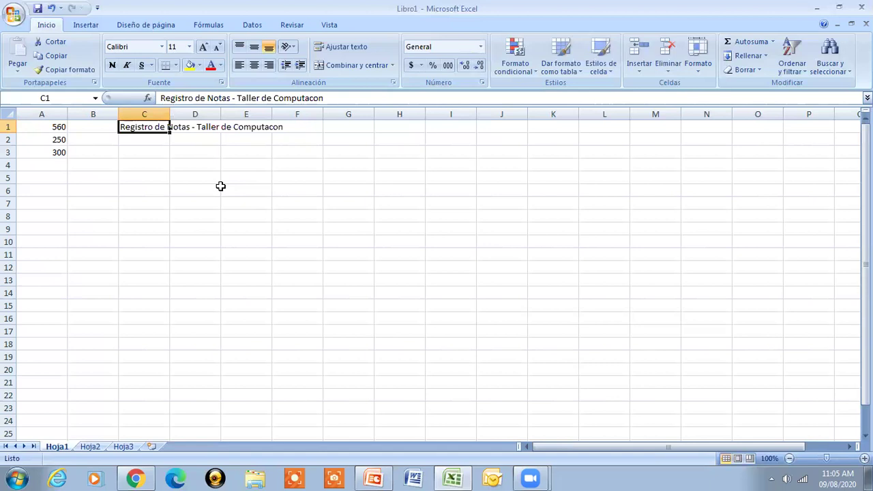
pyautogui.click(343, 100)
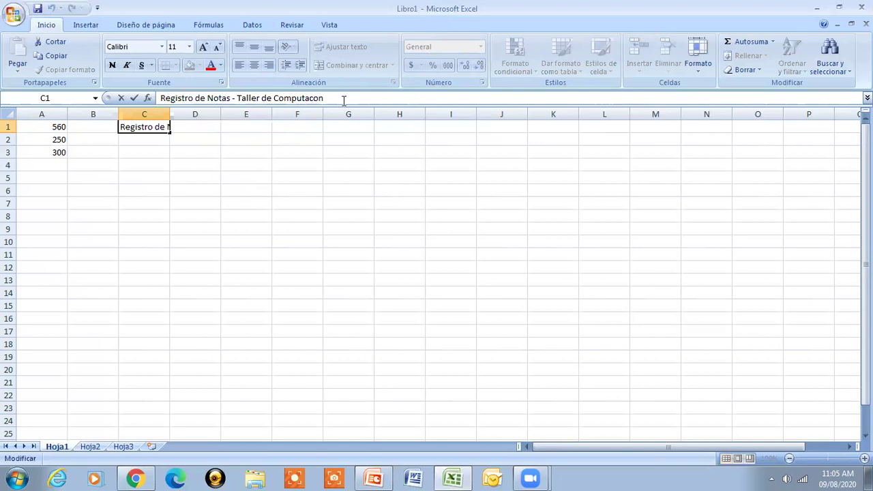
pyautogui.moveTo(160, 99); pyautogui.dragTo(340, 94)
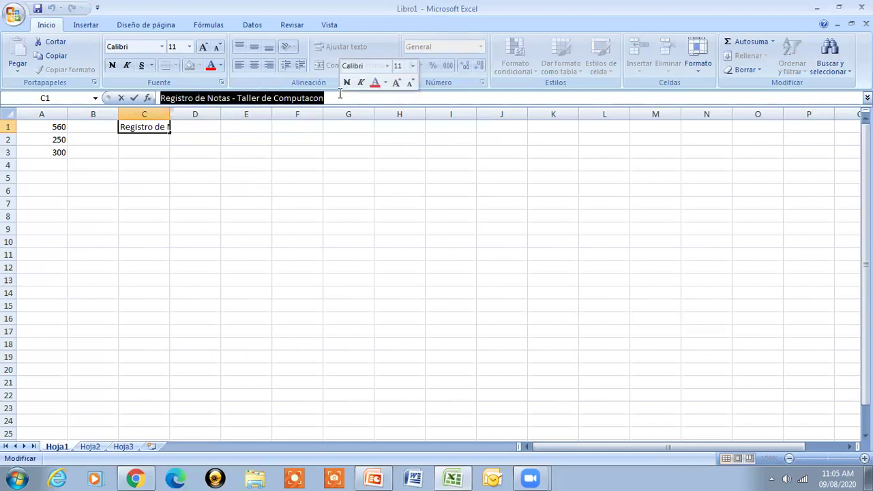
pyautogui.click(127, 137)
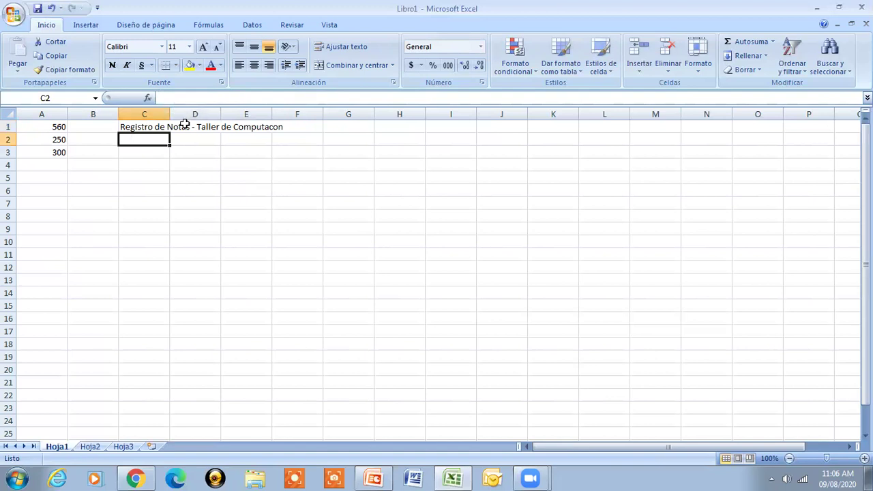
pyautogui.click(121, 128)
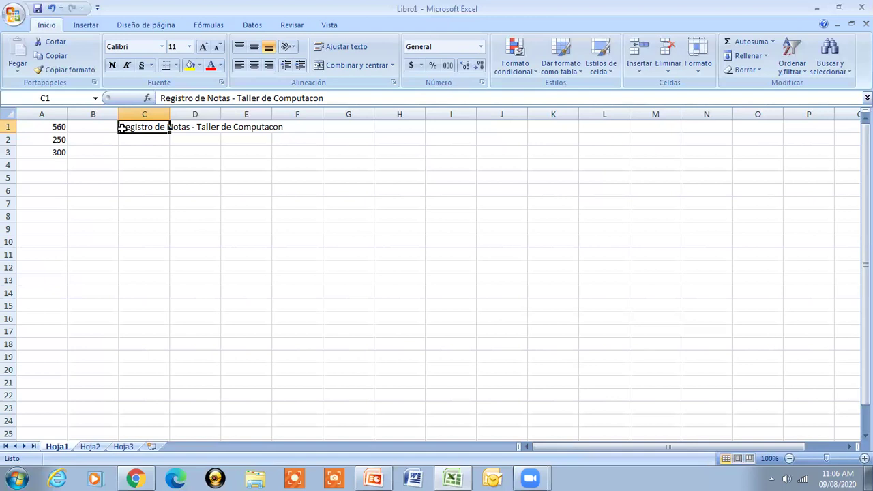
pyautogui.click(47, 127)
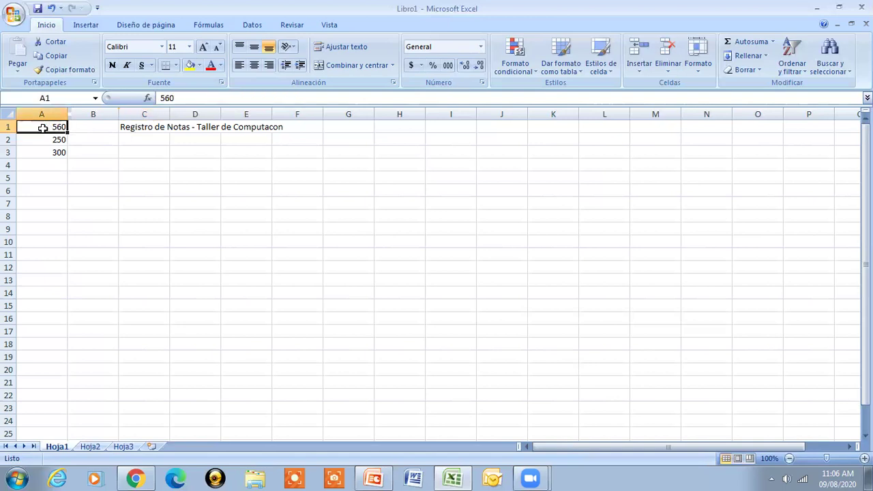
pyautogui.click(154, 127)
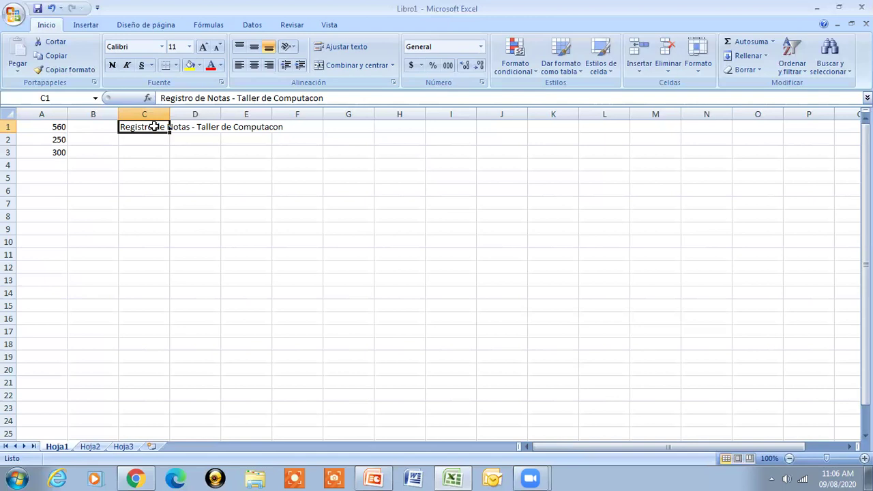
pyautogui.click(341, 127)
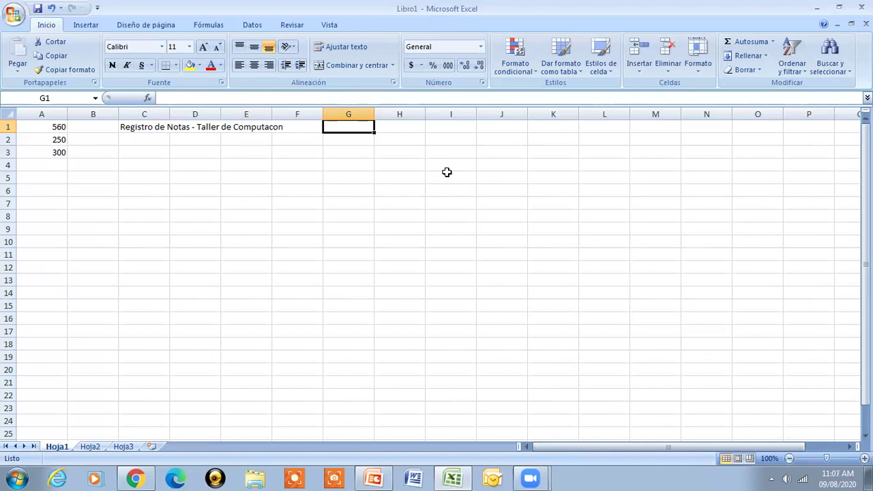
# Enter ENERO, FEBRERO and MARZO across G1:I1, undoing stray fill attempts
pyautogui.write('ener')
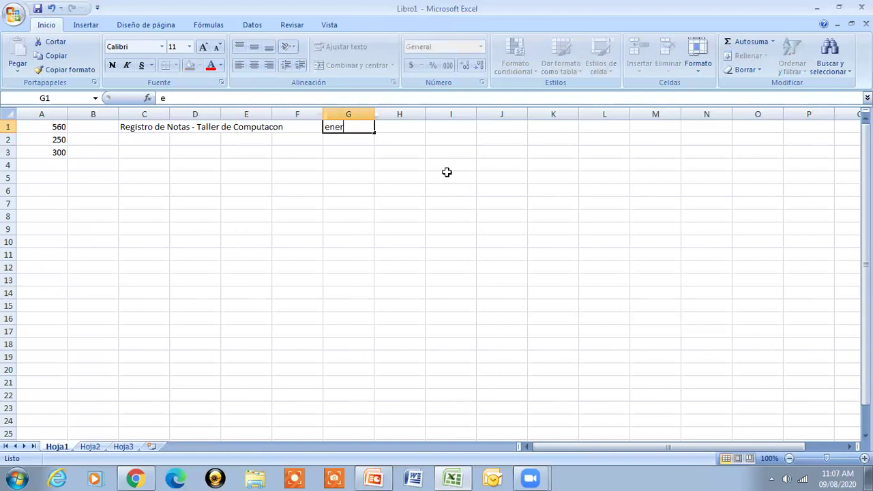
pyautogui.press('BackSpace')
pyautogui.press('BackSpace')
pyautogui.press('BackSpace')
pyautogui.press('BackSpace')
pyautogui.write('ENERO')
pyautogui.press('Tab')
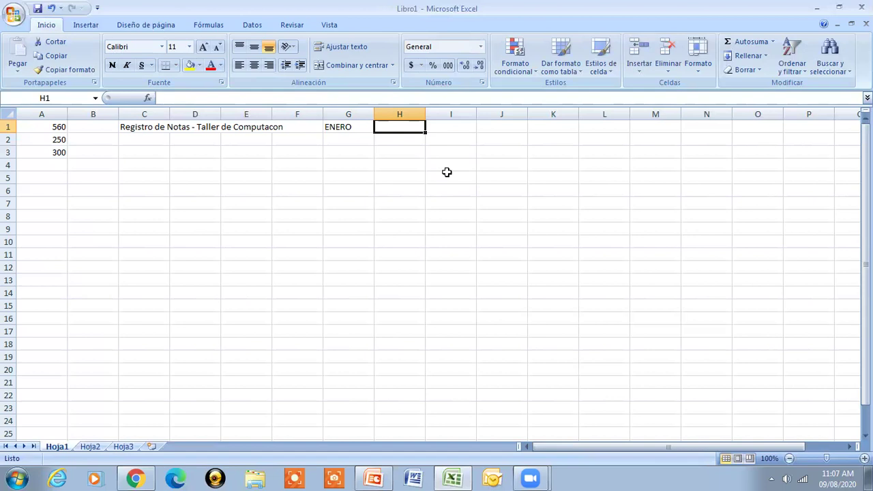
pyautogui.write('FEBRERO')
pyautogui.moveTo(331, 129)
pyautogui.mouseDown()
pyautogui.moveTo(607, 133)
pyautogui.moveTo(411, 128)
pyautogui.mouseUp()
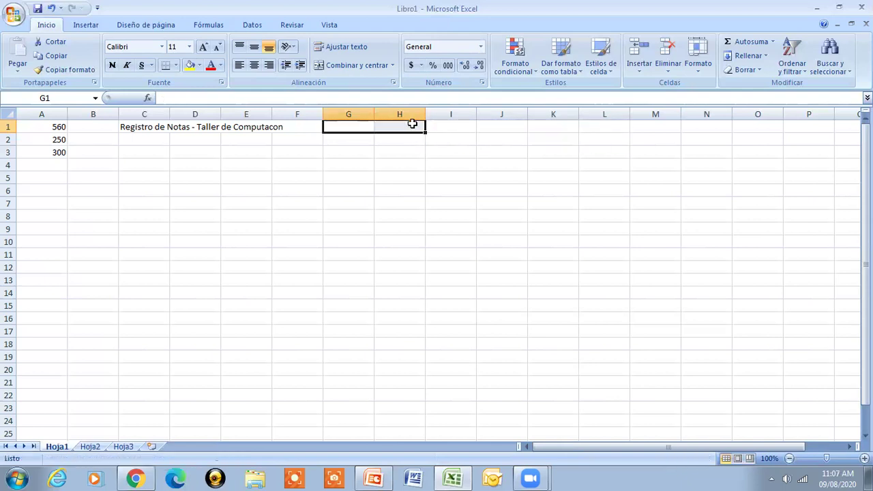
pyautogui.hotkey('ctrl', 'z')
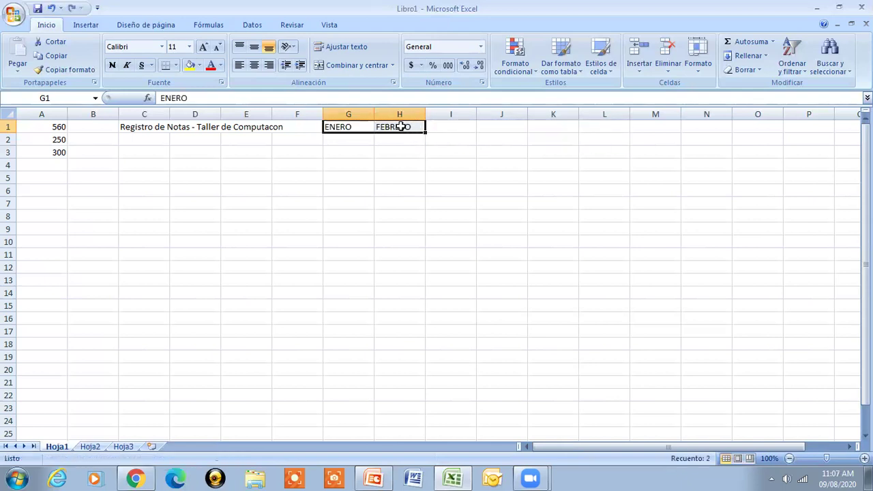
pyautogui.click(401, 137)
pyautogui.click(412, 127)
pyautogui.moveTo(424, 133); pyautogui.dragTo(425, 234)
pyautogui.hotkey('ctrl', 'z')
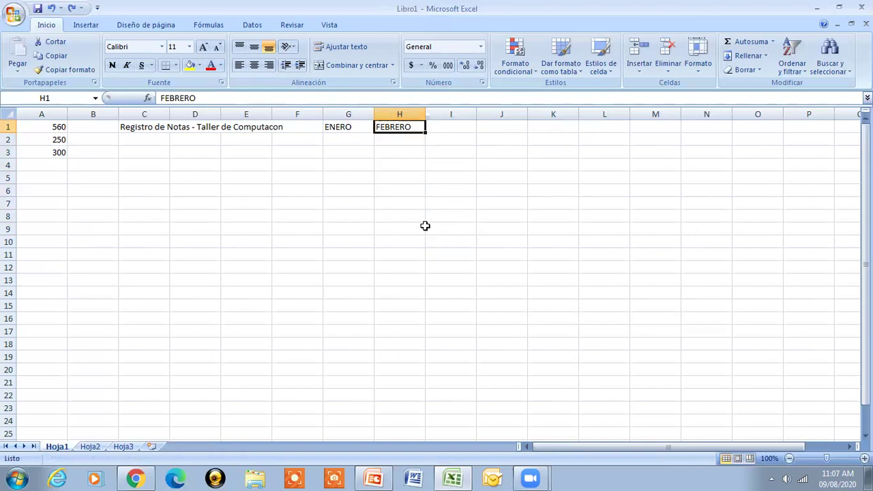
pyautogui.click(334, 126)
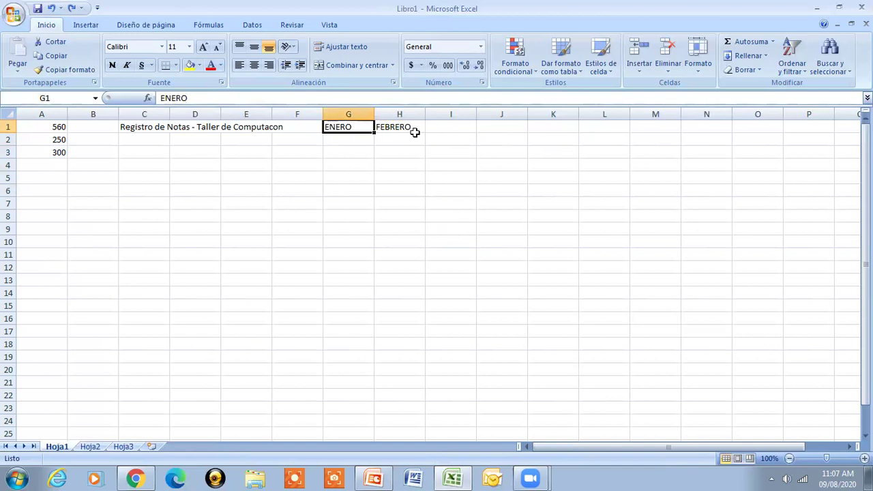
pyautogui.moveTo(373, 128); pyautogui.dragTo(443, 153)
pyautogui.write('MARZO')
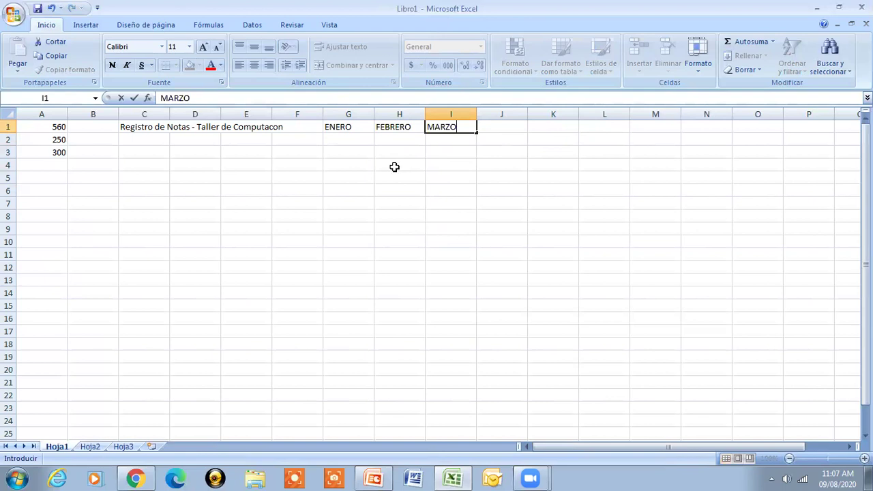
# Start the weekday list with LUNES, MARTES and MIERCOLES in K1:K3
pyautogui.click(550, 129)
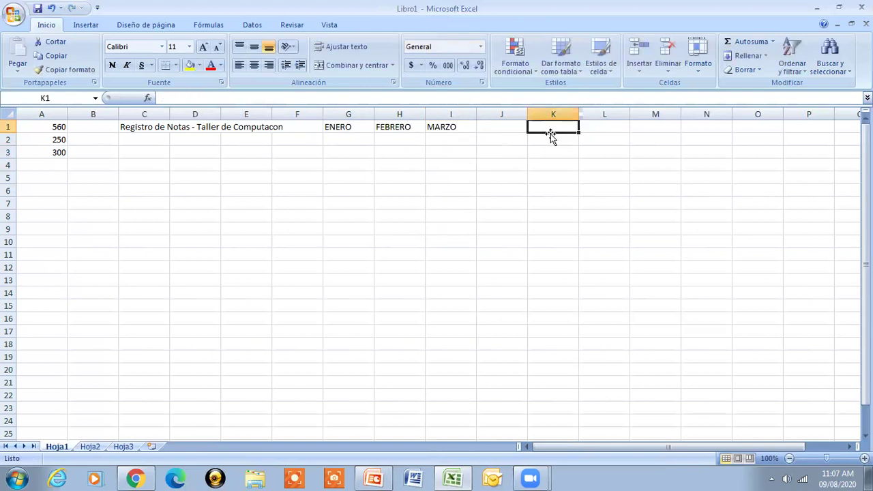
pyautogui.write('Lunes')
pyautogui.press('BackSpace')
pyautogui.press('BackSpace')
pyautogui.press('BackSpace')
pyautogui.press('BackSpace')
pyautogui.write('UNES')
pyautogui.press('Return')
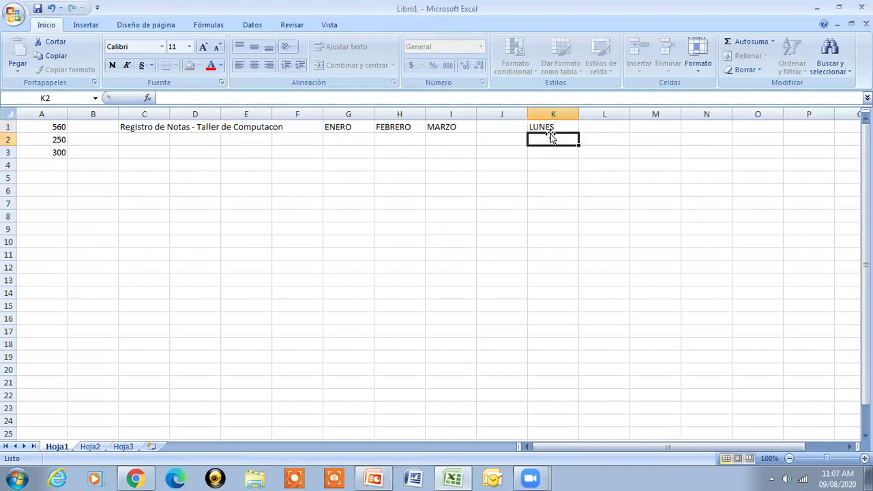
pyautogui.write('MARTES')
pyautogui.press('Return')
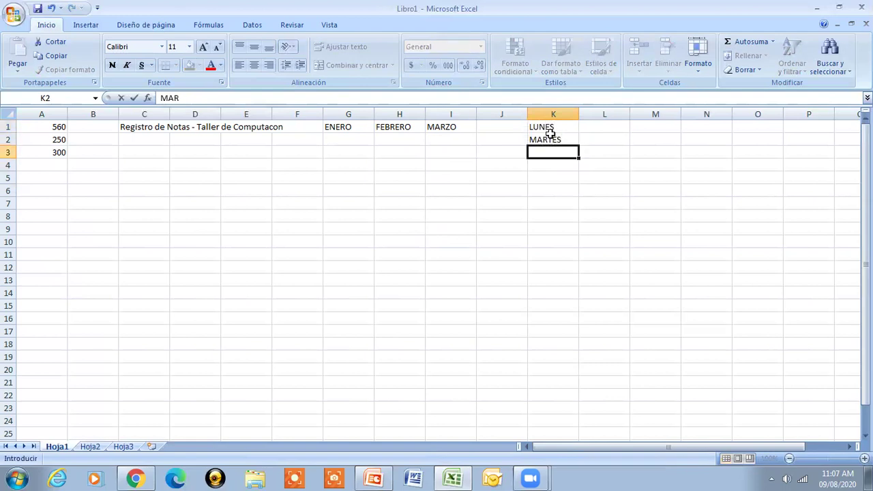
pyautogui.write('MIERCOLES')
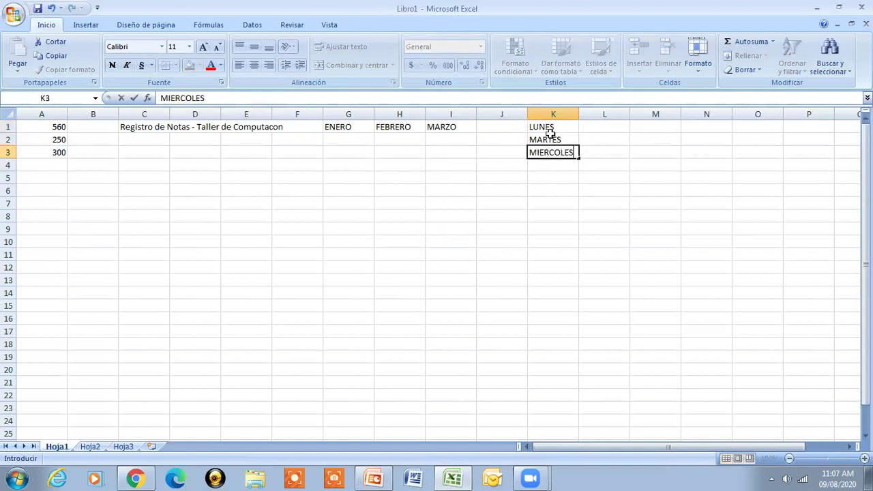
pyautogui.press('Return')
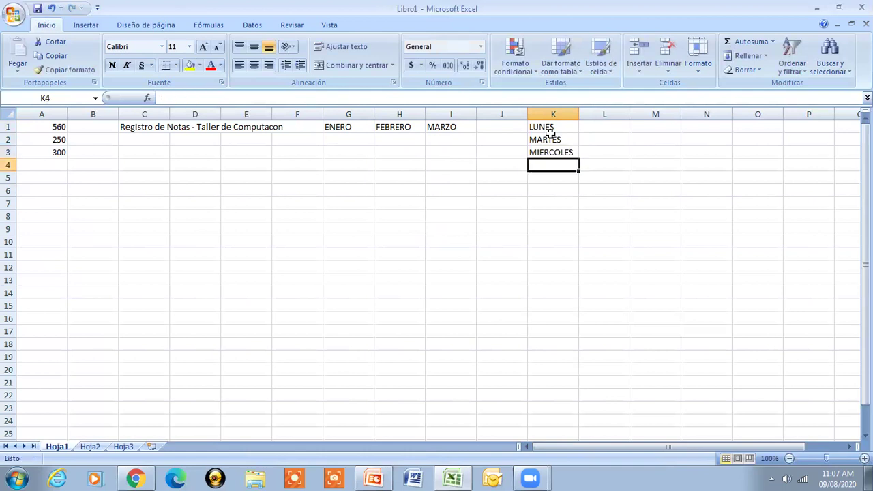
# Finish the list with JUEVES, VIERNES, SABADO and DOMINGO in K4:K7, then select K1:K7
pyautogui.write('Jueves')
pyautogui.press('BackSpace')
pyautogui.press('BackSpace')
pyautogui.press('BackSpace')
pyautogui.press('BackSpace')
pyautogui.press('BackSpace')
pyautogui.press('BackSpace')
pyautogui.write('JUEVES')
pyautogui.press('Return')
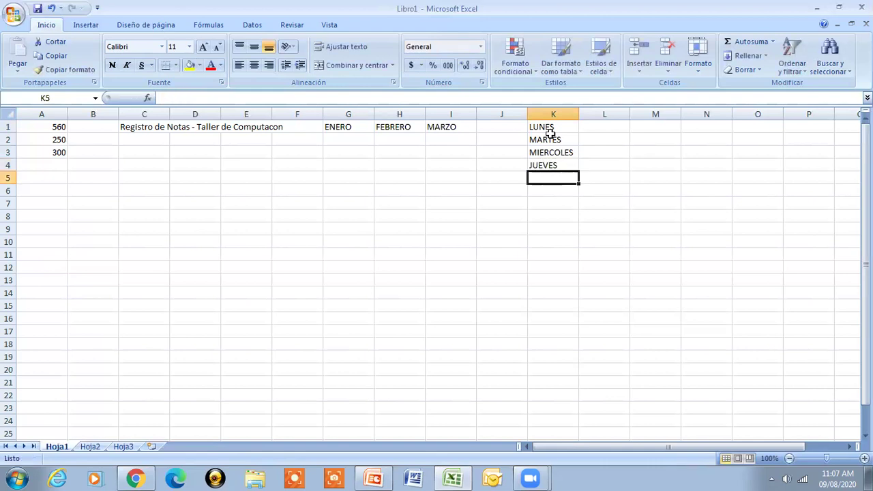
pyautogui.write('VIERNES')
pyautogui.press('Return')
pyautogui.write('SABDO')
pyautogui.press('BackSpace')
pyautogui.press('BackSpace')
pyautogui.write('ADO')
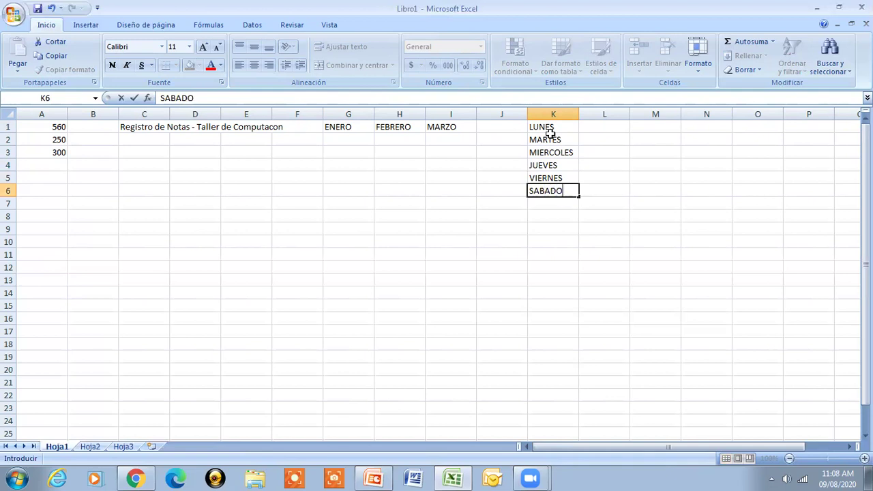
pyautogui.press('Return')
pyautogui.write('D')
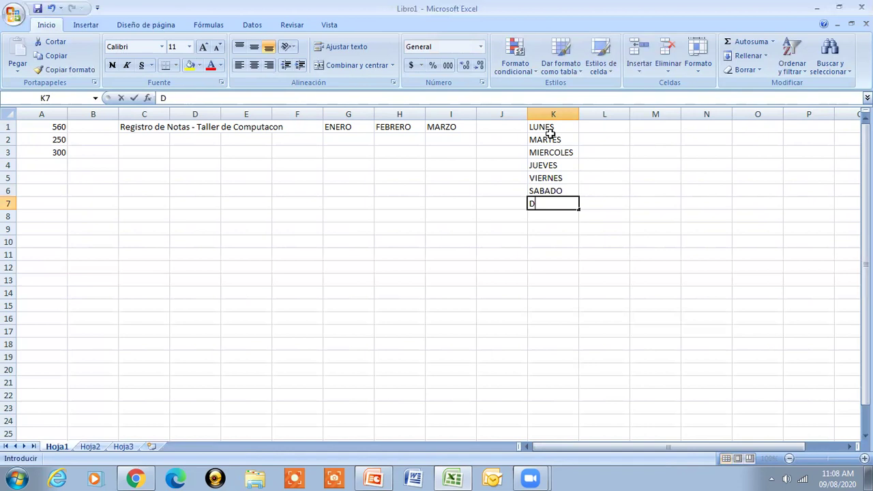
pyautogui.write('OMINGO')
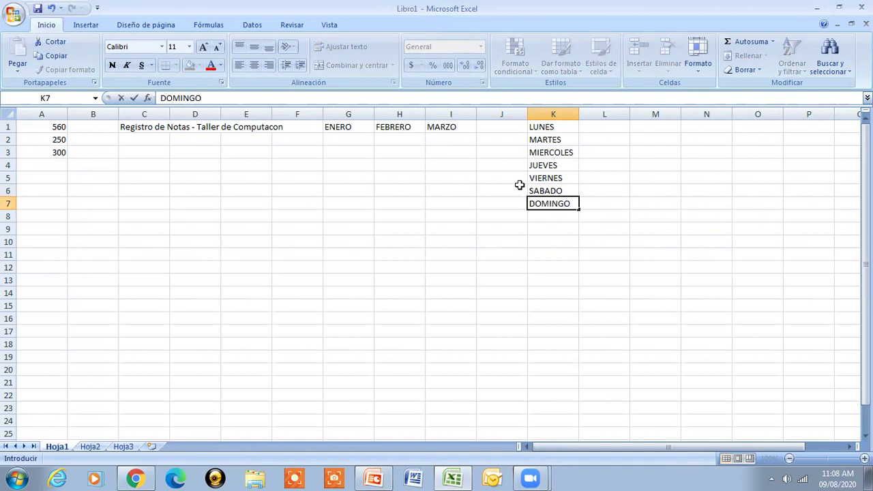
pyautogui.click(521, 229)
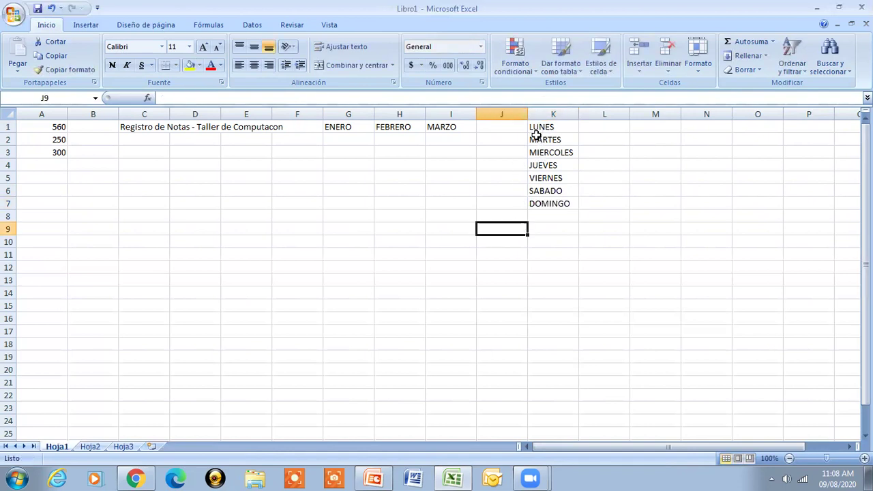
pyautogui.moveTo(532, 128); pyautogui.dragTo(536, 197)
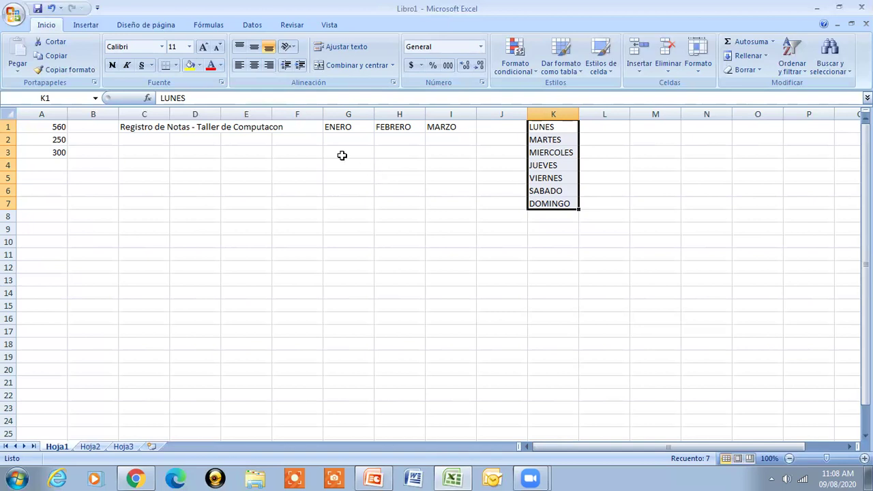
# Type 1 and 2 in M1:M2 and fill the series down to 20 in M20
pyautogui.click(644, 130)
pyautogui.write('1')
pyautogui.press('Return')
pyautogui.write('2')
pyautogui.press('Return')
pyautogui.moveTo(660, 128)
pyautogui.mouseDown()
pyautogui.moveTo(658, 139)
pyautogui.moveTo(682, 172)
pyautogui.moveTo(693, 79)
pyautogui.moveTo(671, 139)
pyautogui.mouseUp()
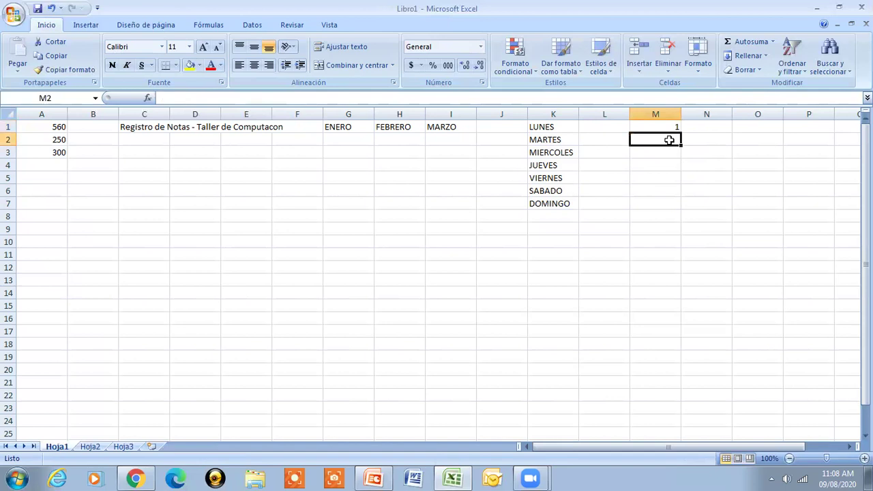
pyautogui.write('2')
pyautogui.click(672, 127)
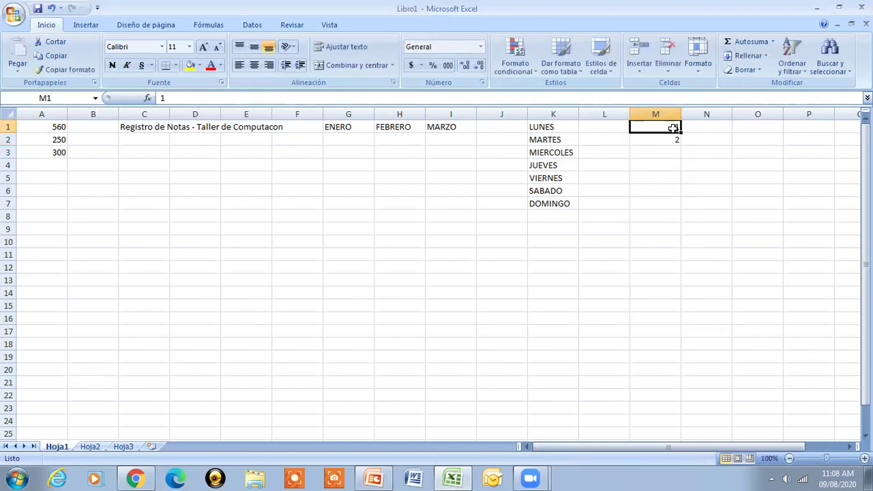
pyautogui.moveTo(672, 128); pyautogui.dragTo(673, 139)
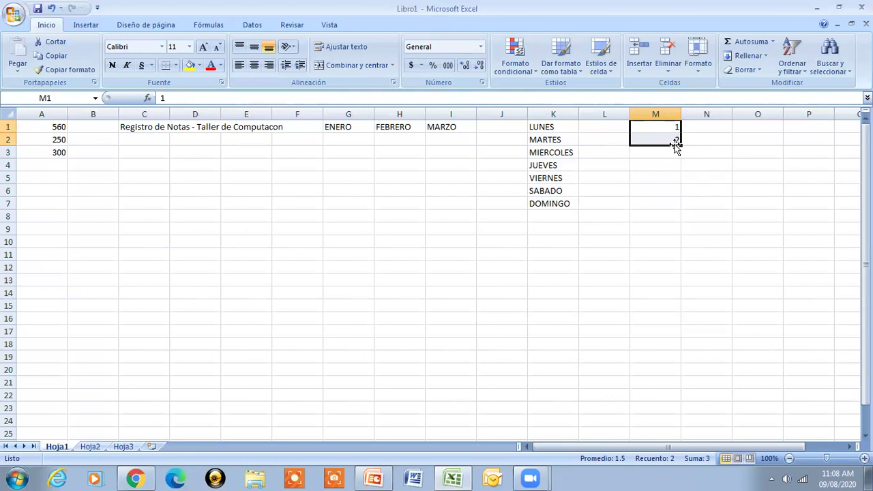
pyautogui.click(657, 130)
pyautogui.moveTo(657, 132); pyautogui.dragTo(683, 373)
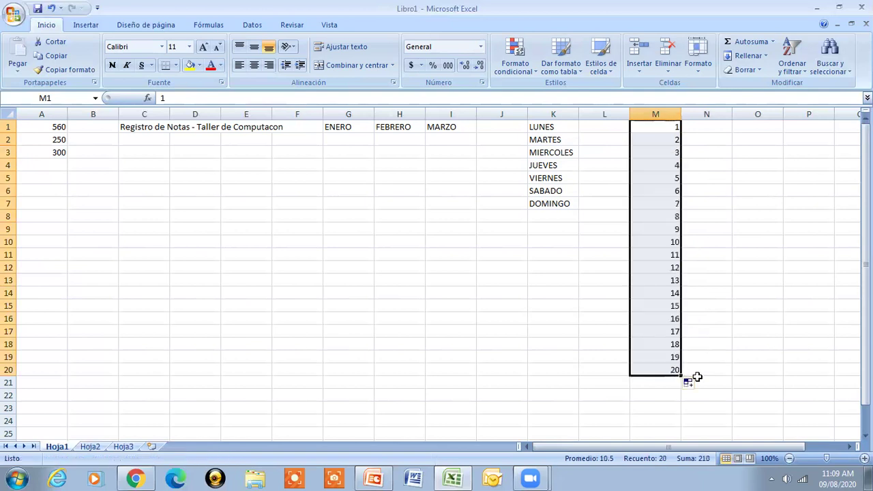
pyautogui.click(343, 129)
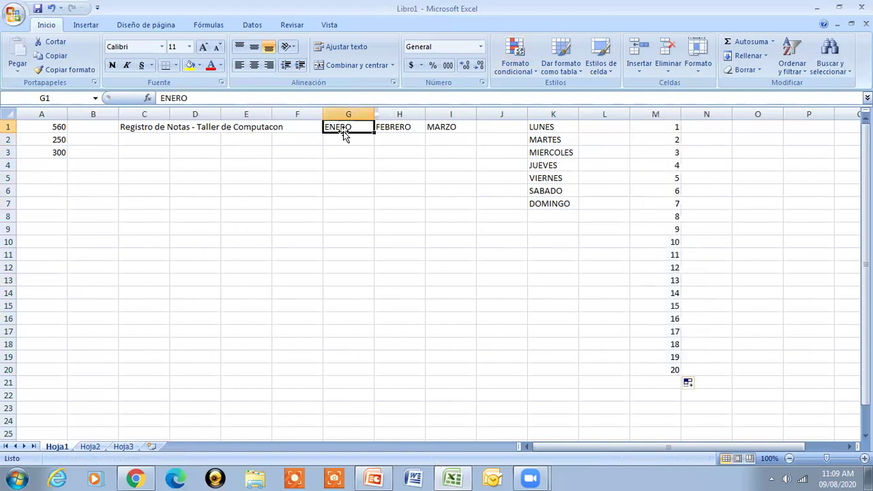
pyautogui.moveTo(373, 133)
pyautogui.mouseDown()
pyautogui.moveTo(373, 142)
pyautogui.moveTo(361, 127)
pyautogui.mouseUp()
pyautogui.click(541, 126)
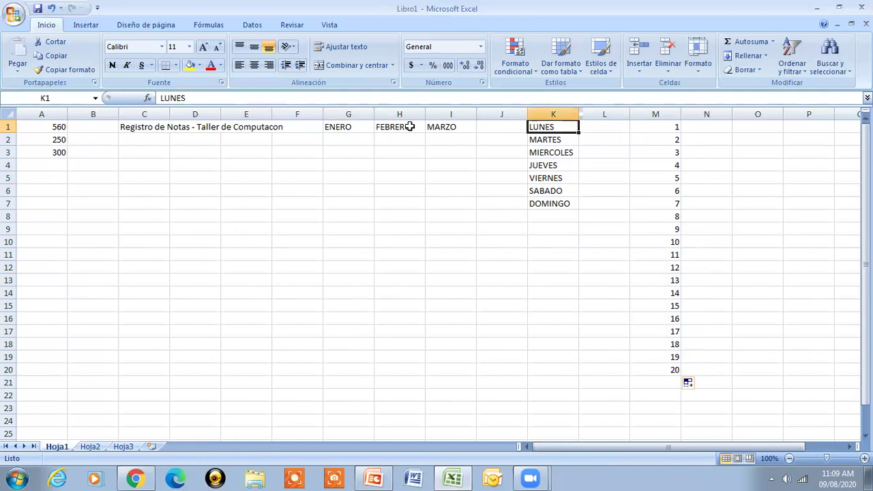
pyautogui.click(335, 127)
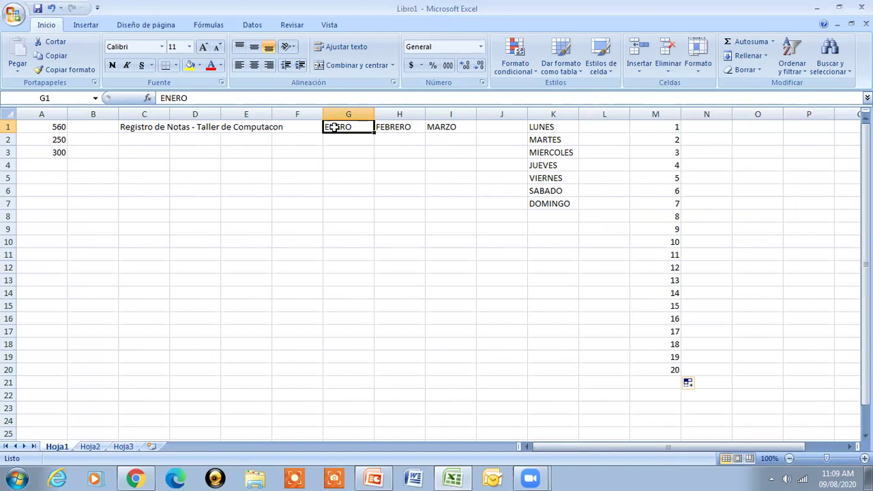
pyautogui.moveTo(43, 129); pyautogui.dragTo(43, 157)
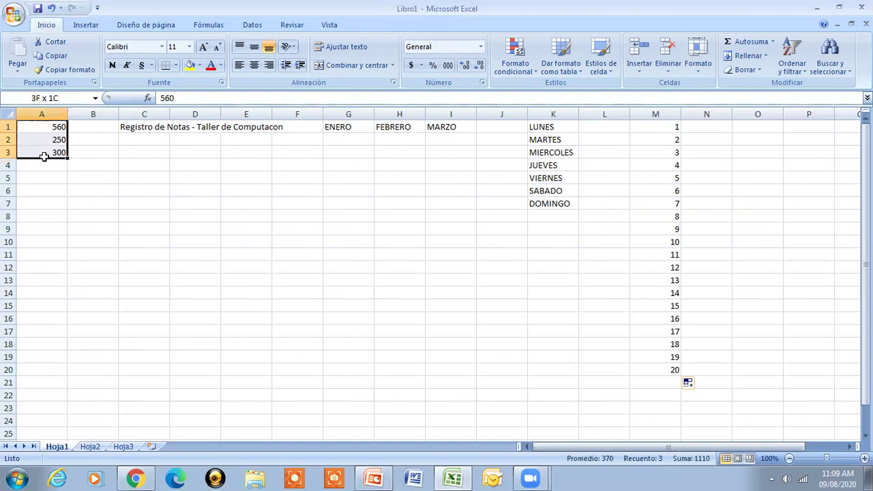
pyautogui.click(637, 130)
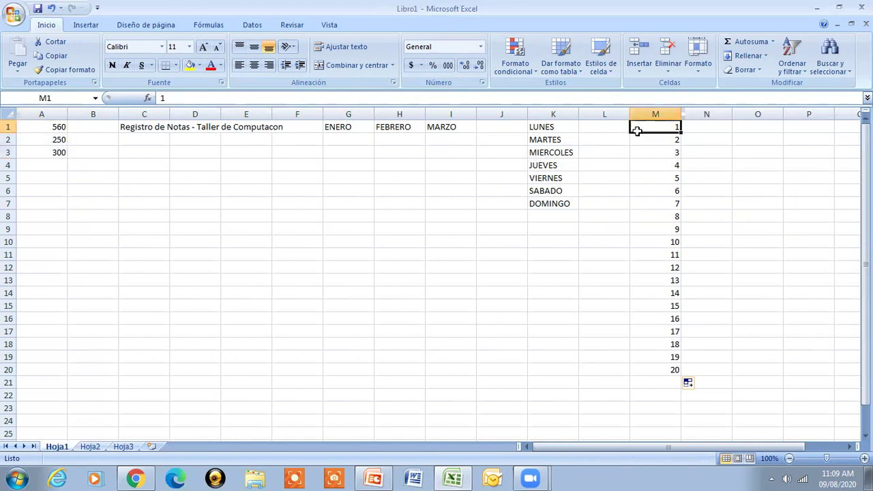
pyautogui.moveTo(637, 130); pyautogui.dragTo(653, 366)
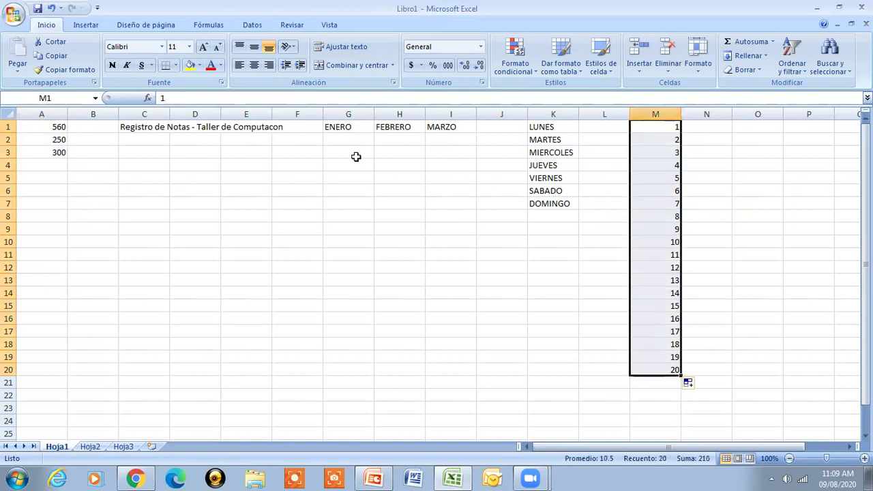
pyautogui.click(137, 128)
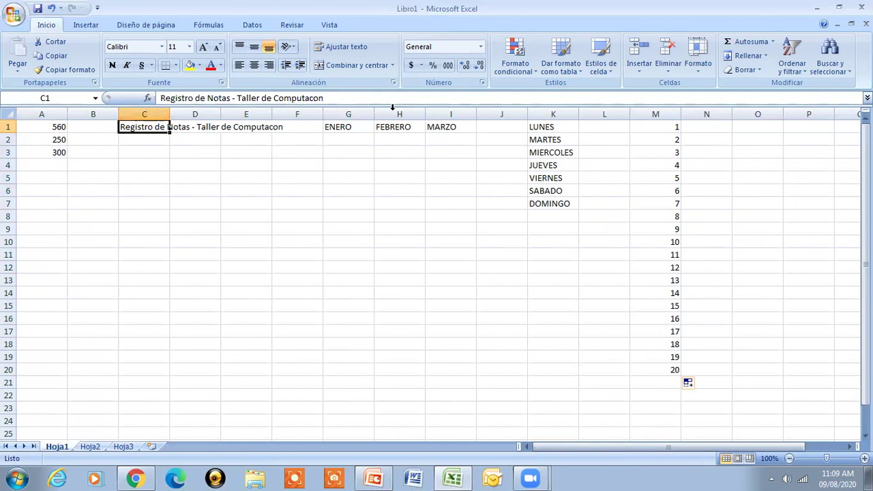
pyautogui.moveTo(330, 127); pyautogui.dragTo(440, 125)
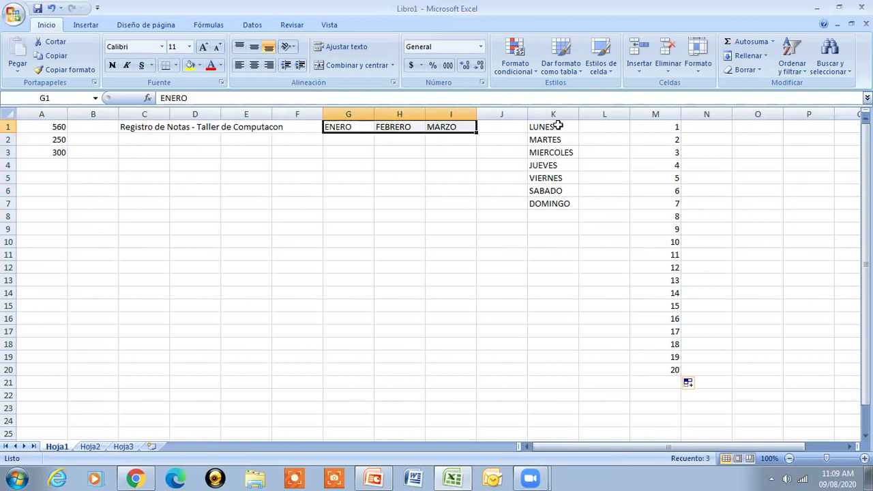
pyautogui.moveTo(558, 127); pyautogui.dragTo(549, 204)
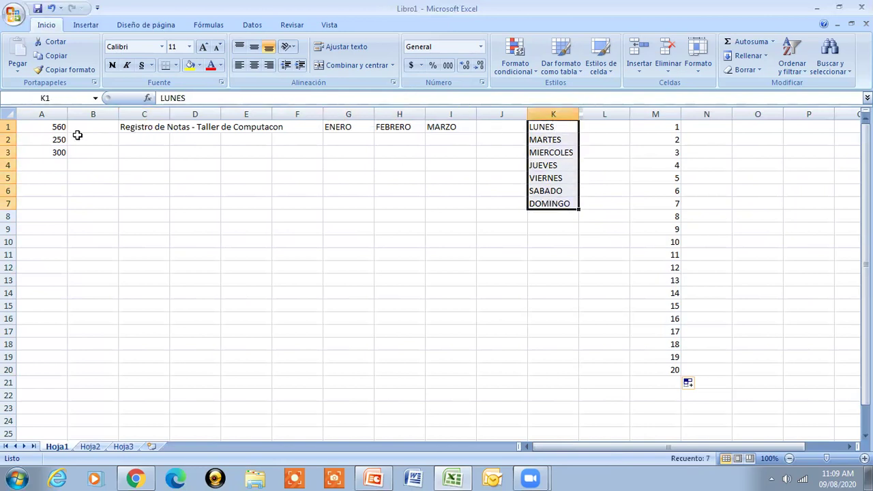
pyautogui.click(50, 128)
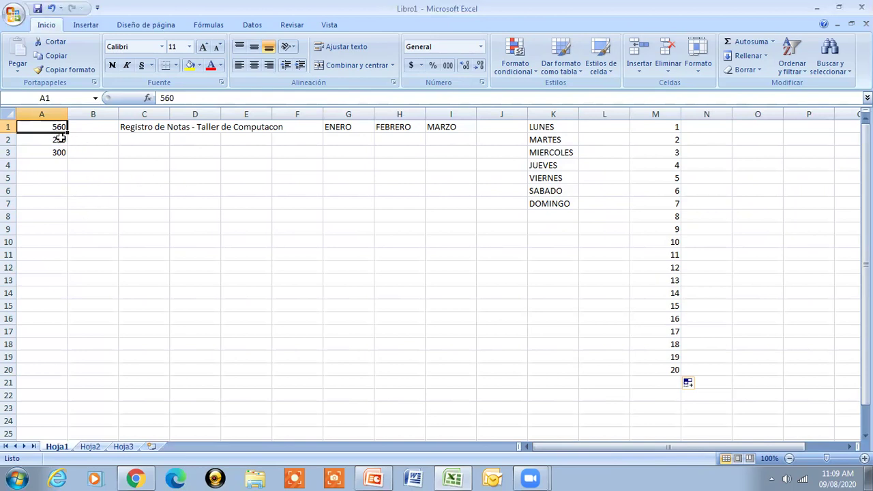
# Delete the old contents of C1:M20 and the numbers in A1:A3
pyautogui.moveTo(122, 126)
pyautogui.mouseDown()
pyautogui.moveTo(460, 171)
pyautogui.moveTo(672, 374)
pyautogui.mouseUp()
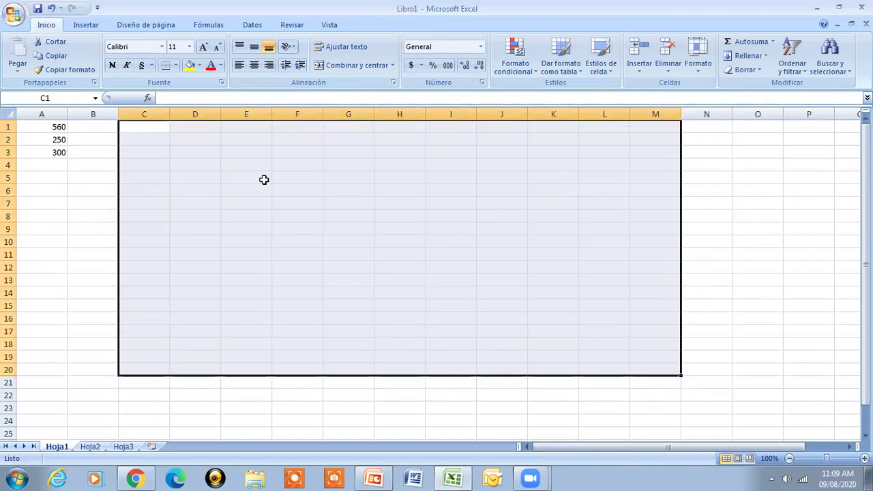
pyautogui.moveTo(47, 127); pyautogui.dragTo(57, 152)
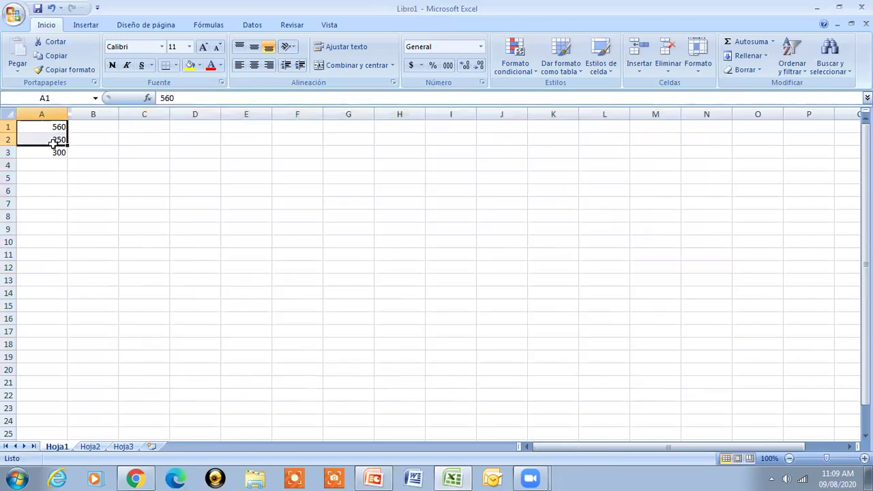
pyautogui.press('Delete')
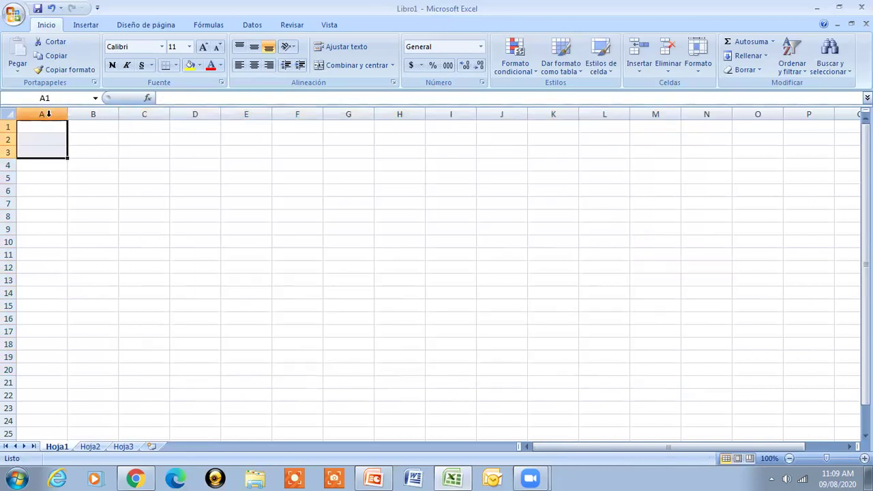
# Add the headers ALUMNO in A2 and EDAD in B2
pyautogui.click(49, 123)
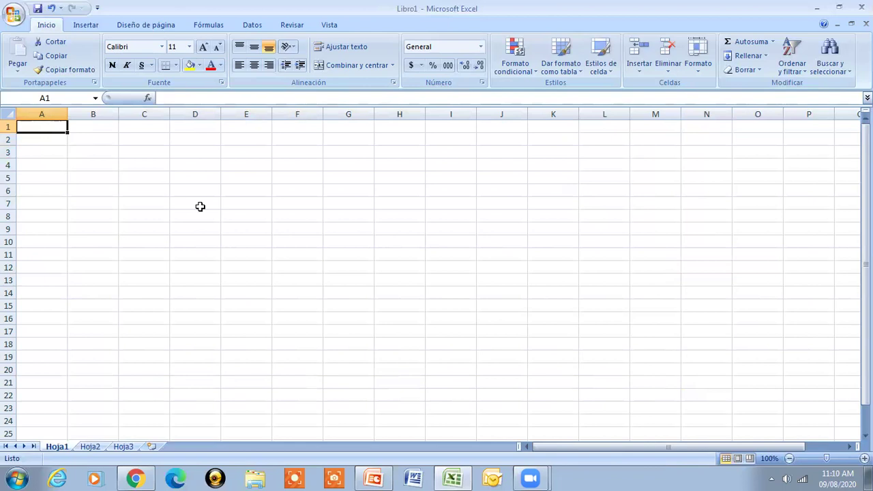
pyautogui.press('Down')
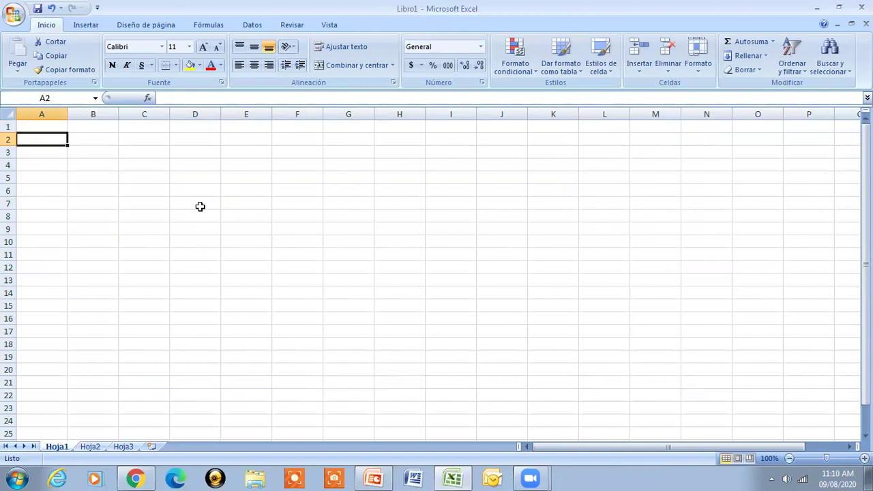
pyautogui.write('ALUMNO')
pyautogui.press('Tab')
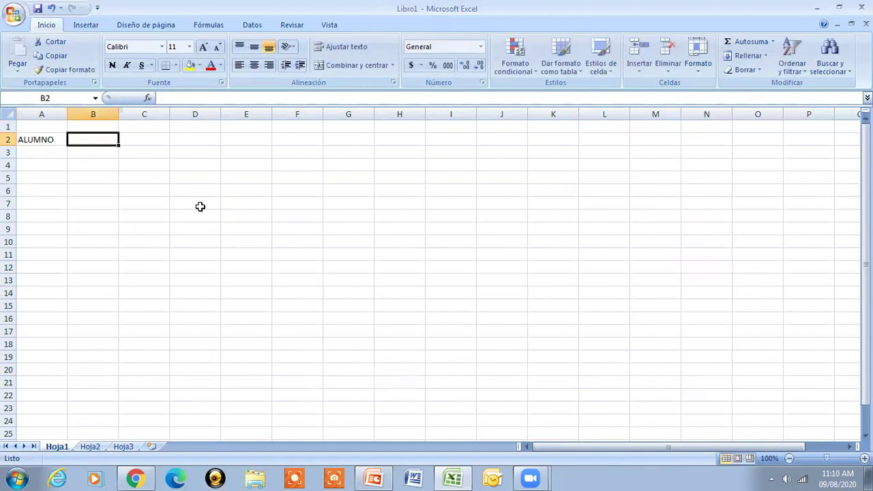
pyautogui.write('E')
pyautogui.write('DAD')
pyautogui.press('Return')
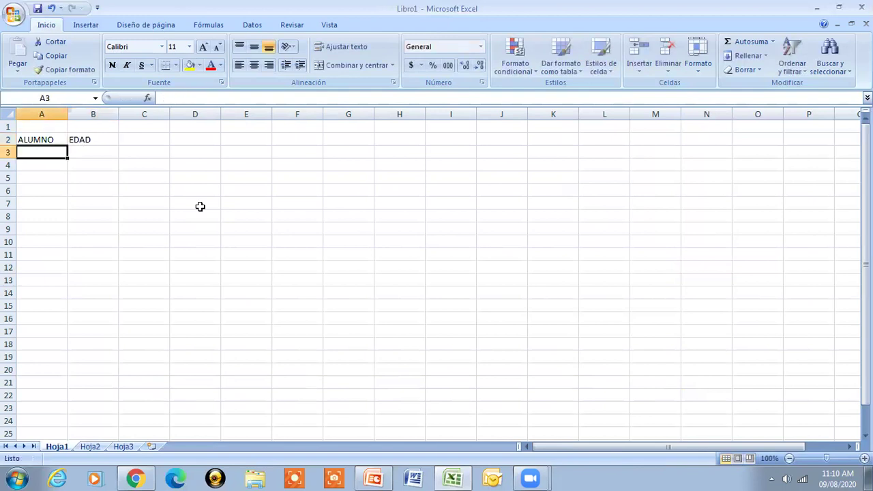
# List the students RITA, FRANCO, TERESA and DARIO in A3:A6
pyautogui.write('RITA')
pyautogui.press('Return')
pyautogui.write('FRNAN')
pyautogui.press('BackSpace')
pyautogui.press('BackSpace')
pyautogui.press('BackSpace')
pyautogui.write('ANCO')
pyautogui.press('Return')
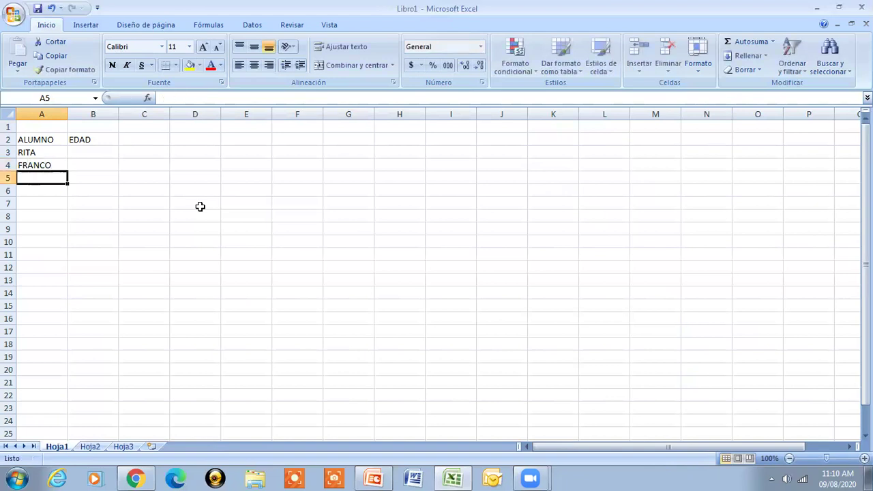
pyautogui.write('TERESA')
pyautogui.press('Return')
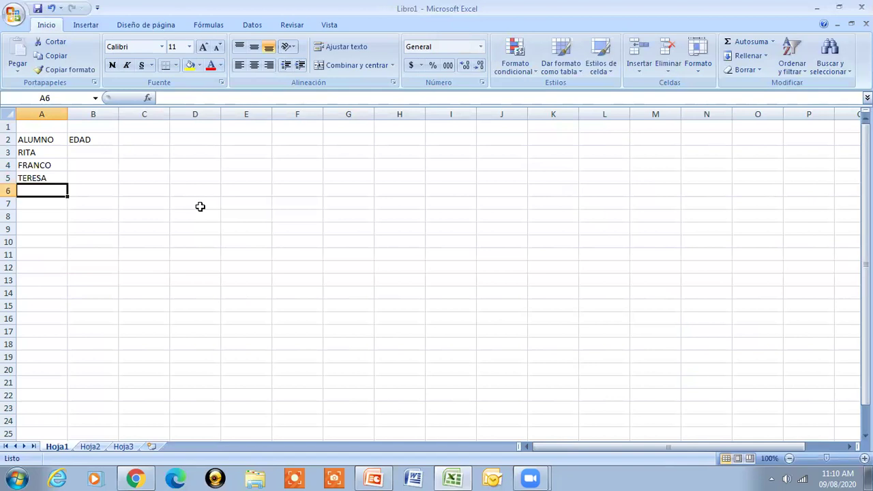
pyautogui.write('DARI')
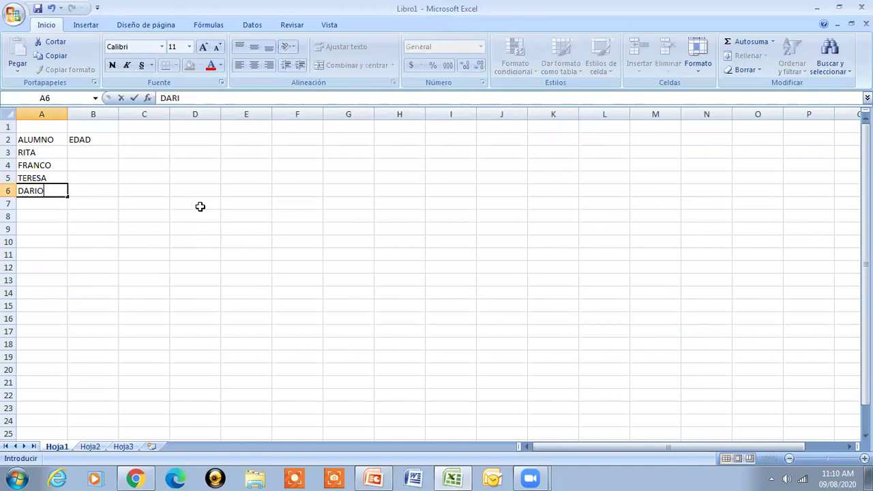
pyautogui.write('O')
pyautogui.press('Return')
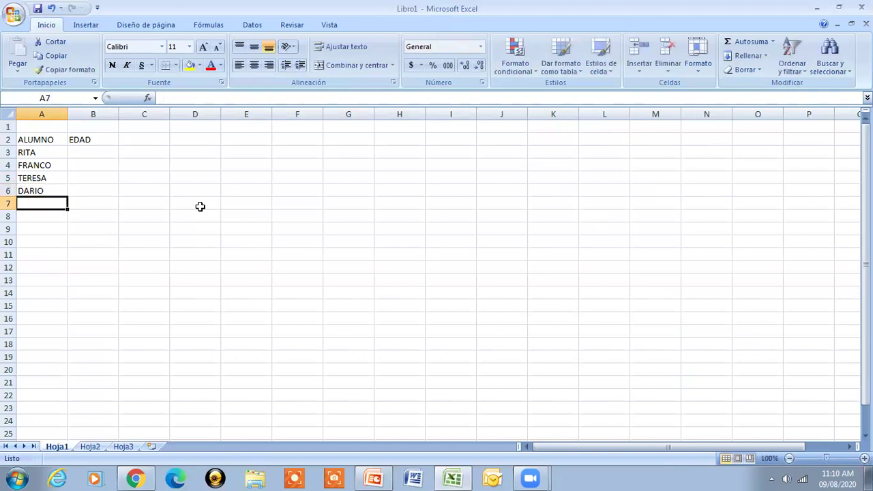
# Continue the list with JOSE, PEDRO, MARIA and DIANA in A7:A10
pyautogui.write('JOSE')
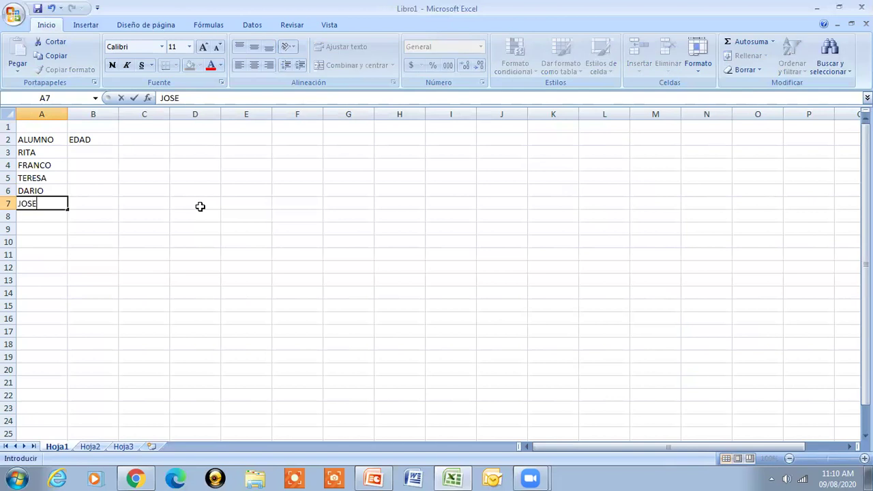
pyautogui.press('Return')
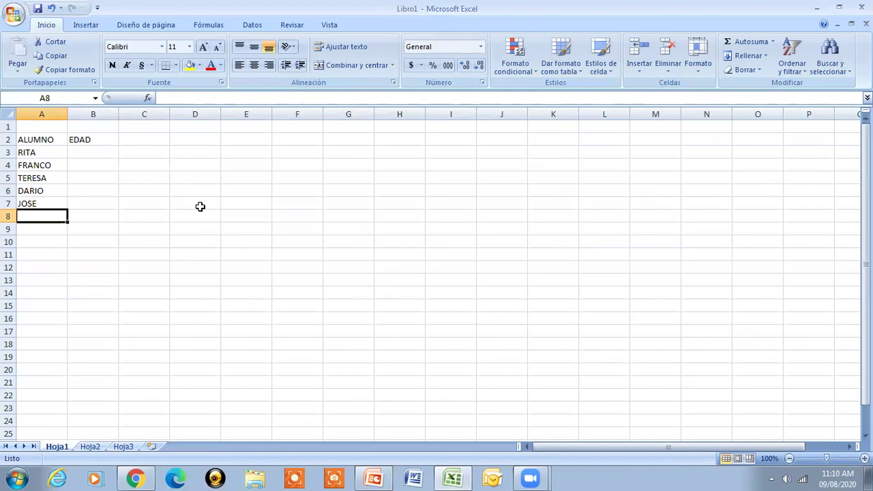
pyautogui.write('PEDRO')
pyautogui.press('Return')
pyautogui.write('MARIA')
pyautogui.press('Return')
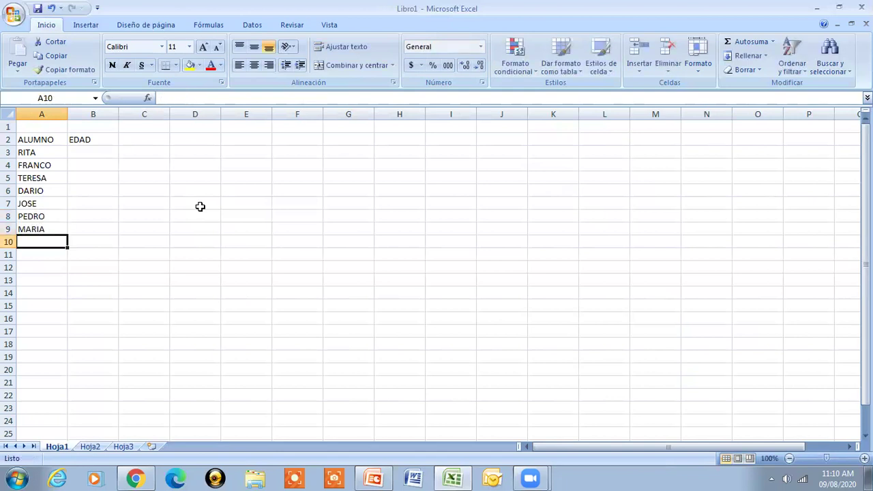
pyautogui.write('DIANA')
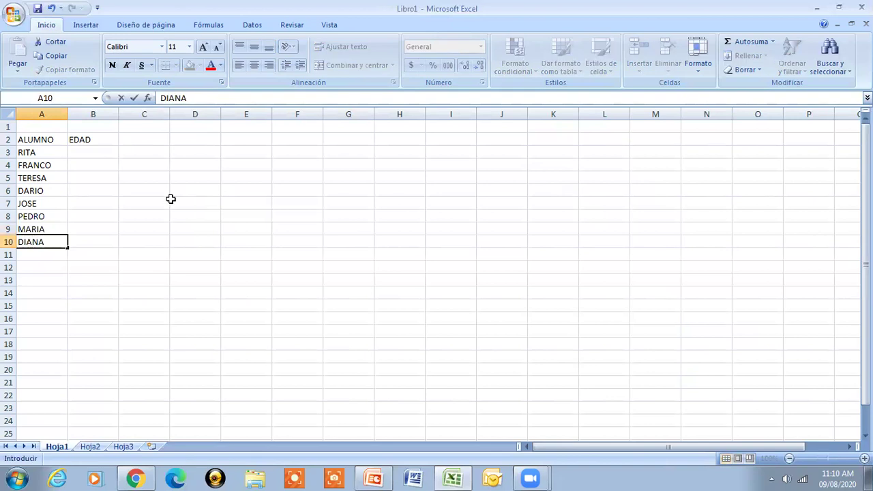
# Apply All Borders (Todos los bordes) to the table range A2:B10
pyautogui.moveTo(27, 142)
pyautogui.mouseDown()
pyautogui.moveTo(105, 227)
pyautogui.moveTo(104, 239)
pyautogui.mouseUp()
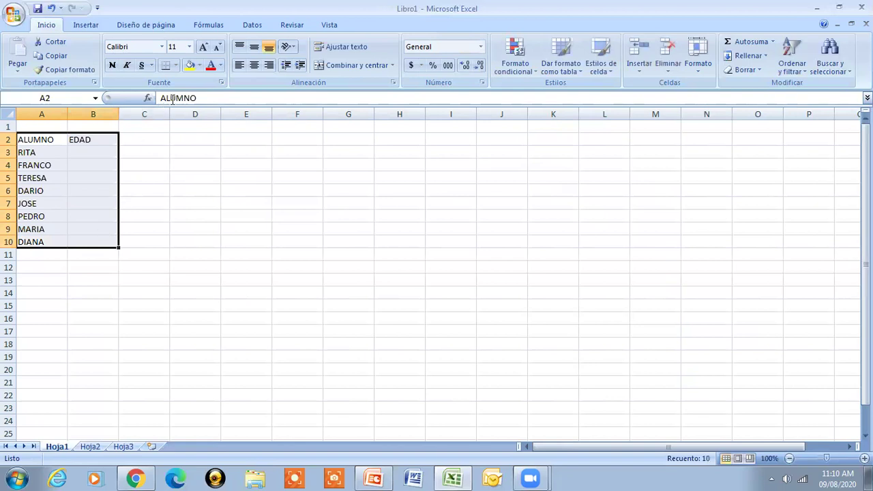
pyautogui.click(177, 72)
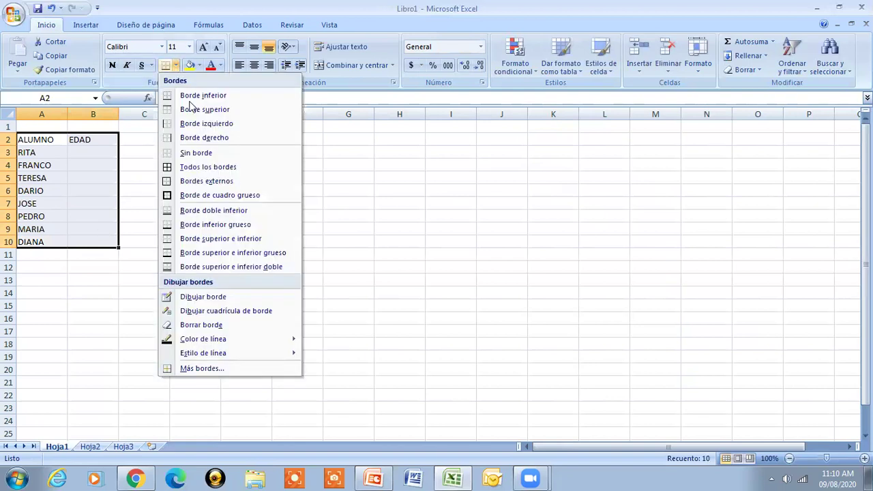
pyautogui.click(198, 163)
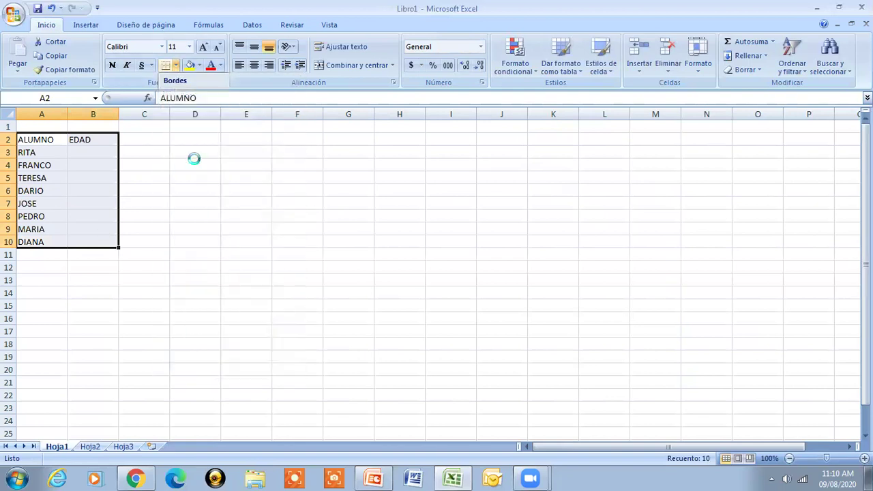
# Centre the ALUMNO and EDAD headers in A2:B2 and make them bold
pyautogui.click(45, 140)
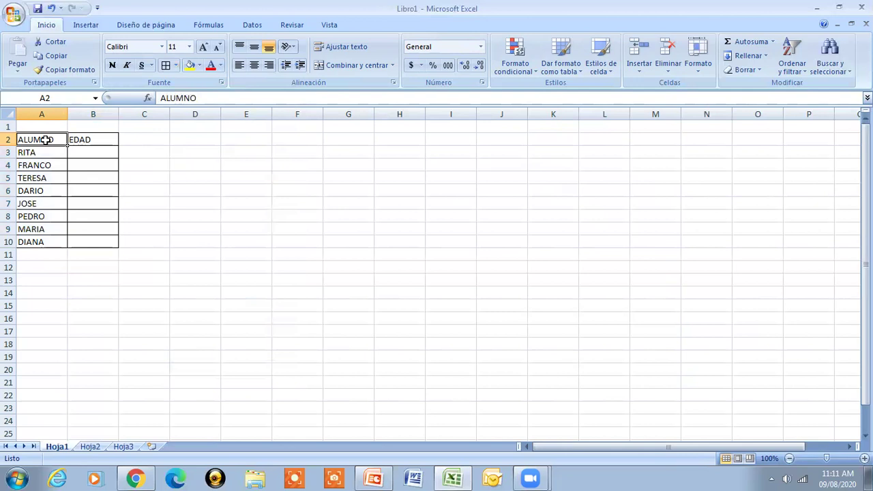
pyautogui.moveTo(45, 140); pyautogui.dragTo(82, 139)
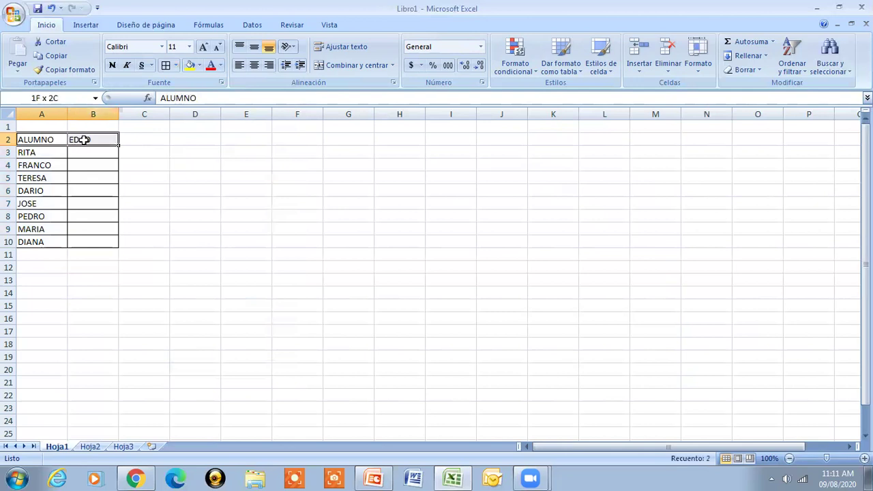
pyautogui.click(254, 66)
pyautogui.click(254, 46)
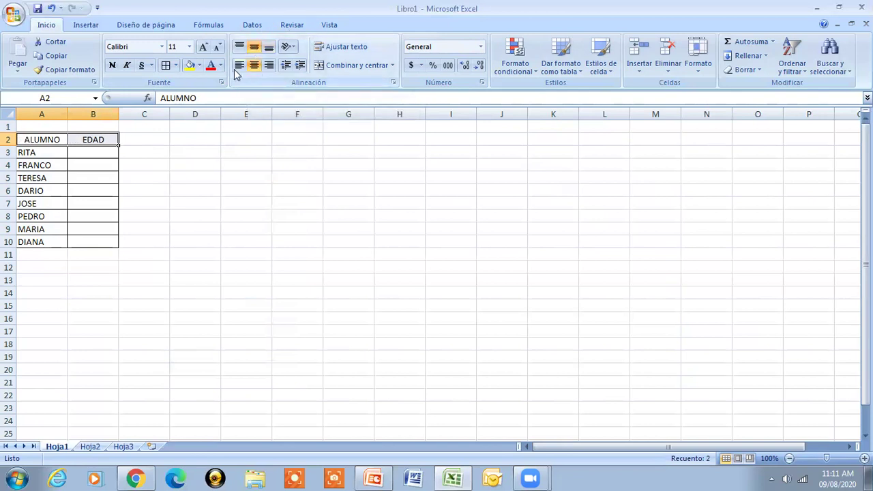
pyautogui.click(112, 65)
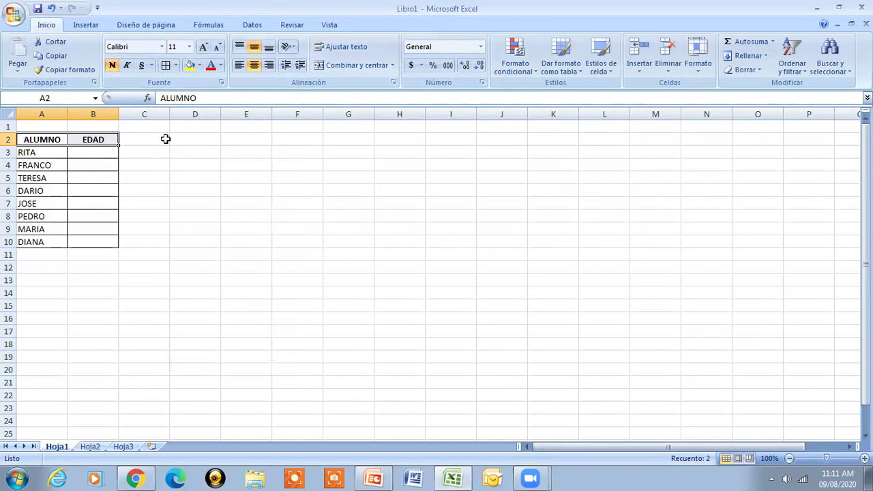
# Left-align and vertically centre the student names in column A
pyautogui.moveTo(45, 151); pyautogui.dragTo(45, 242)
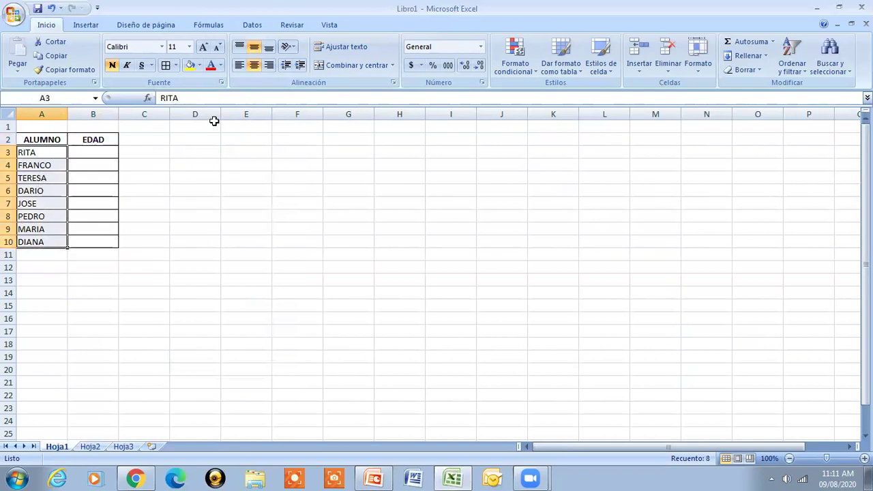
pyautogui.click(239, 65)
pyautogui.click(253, 46)
# Enter the ages 24, 40, 34 and 28 starting at B3
pyautogui.click(99, 153)
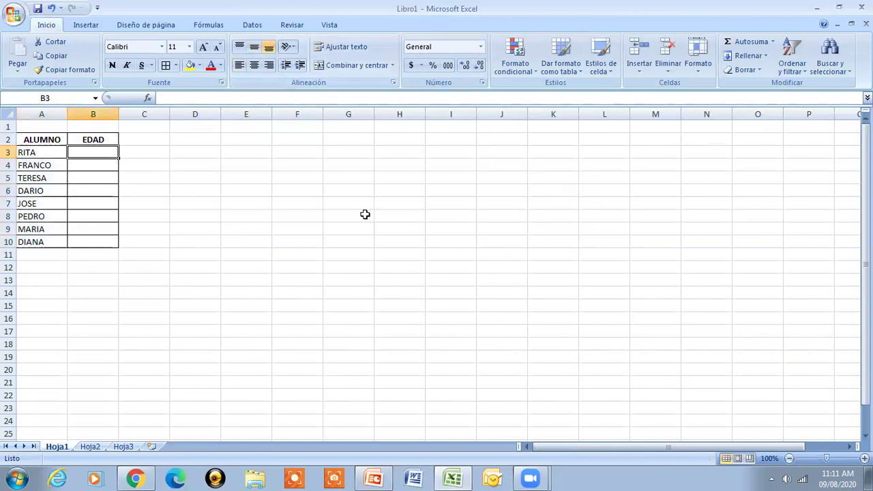
pyautogui.write('24')
pyautogui.press('Return')
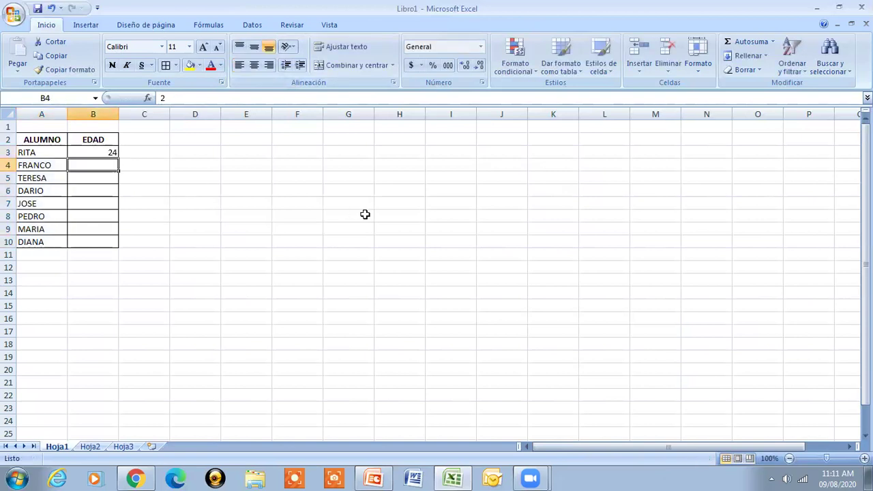
pyautogui.write('40')
pyautogui.press('Return')
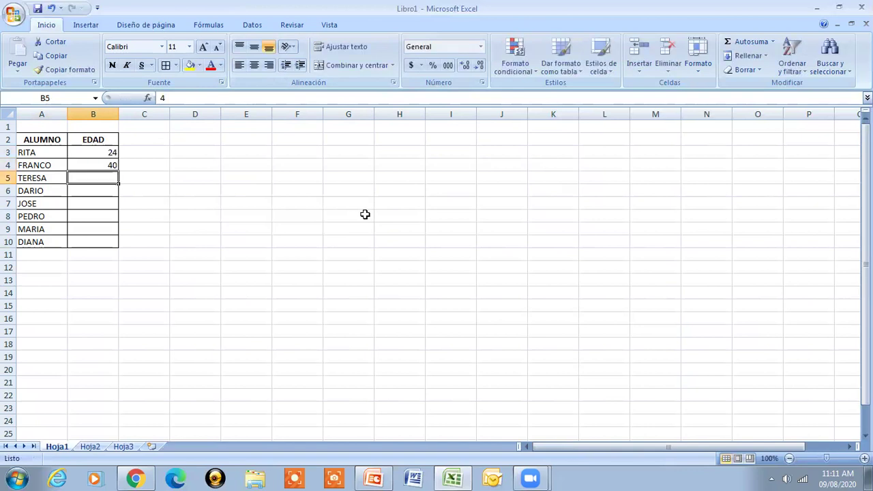
pyautogui.write('3')
pyautogui.write('28')
pyautogui.press('Return')
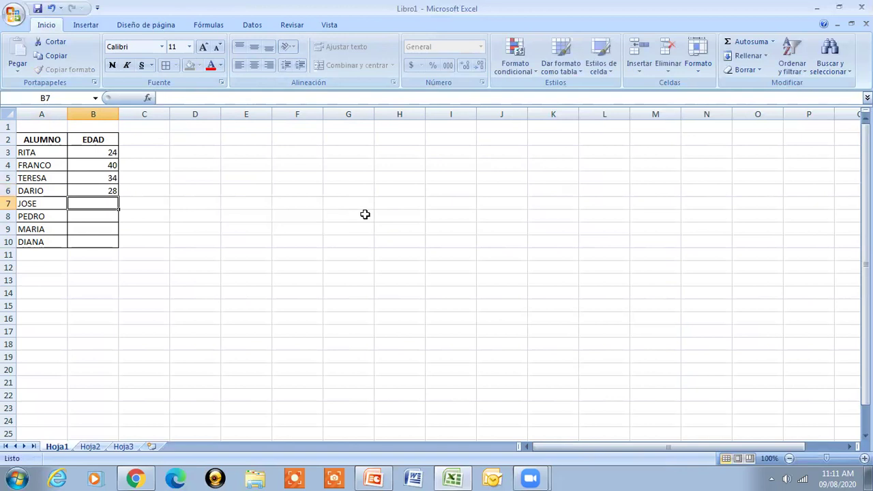
# Enter the remaining ages 30, 26, 45 and 38 down to B10
pyautogui.write('30')
pyautogui.press('Return')
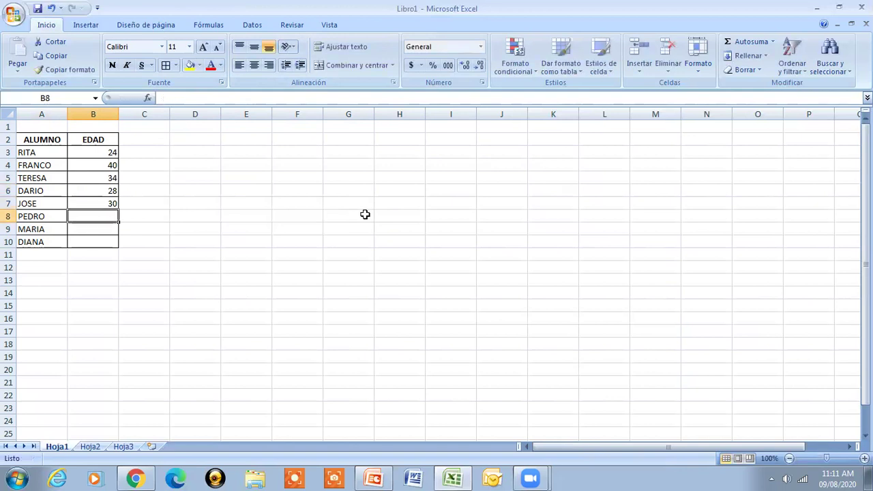
pyautogui.write('26')
pyautogui.press('Return')
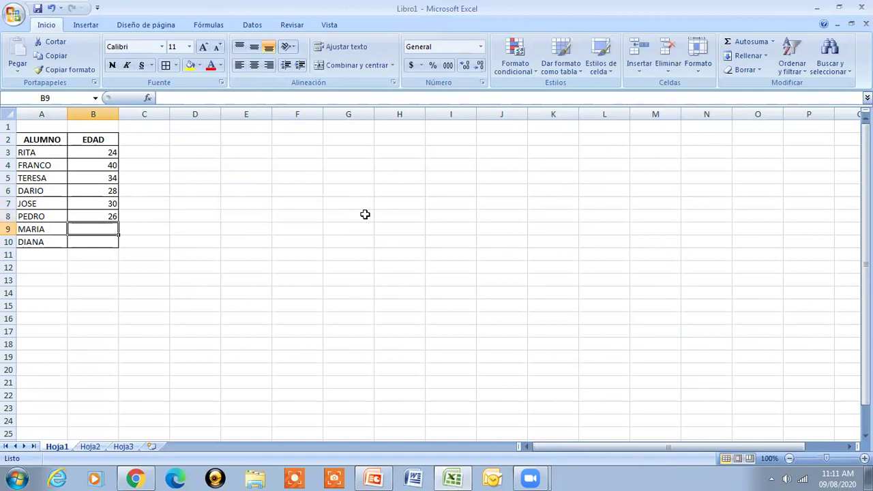
pyautogui.write('45')
pyautogui.press('Return')
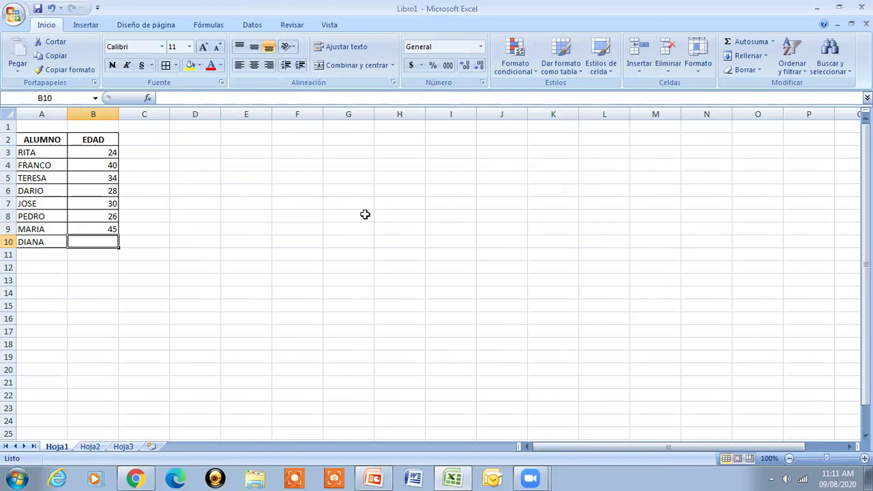
pyautogui.write('38')
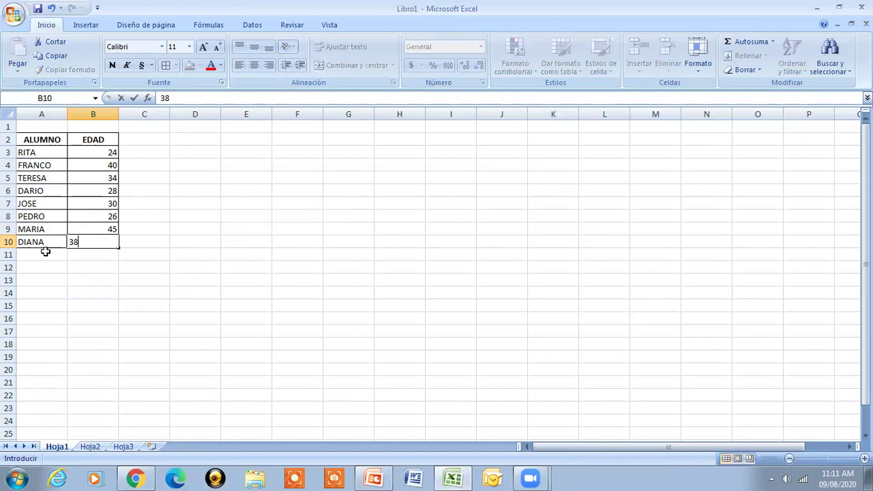
pyautogui.click(45, 253)
pyautogui.click(116, 293)
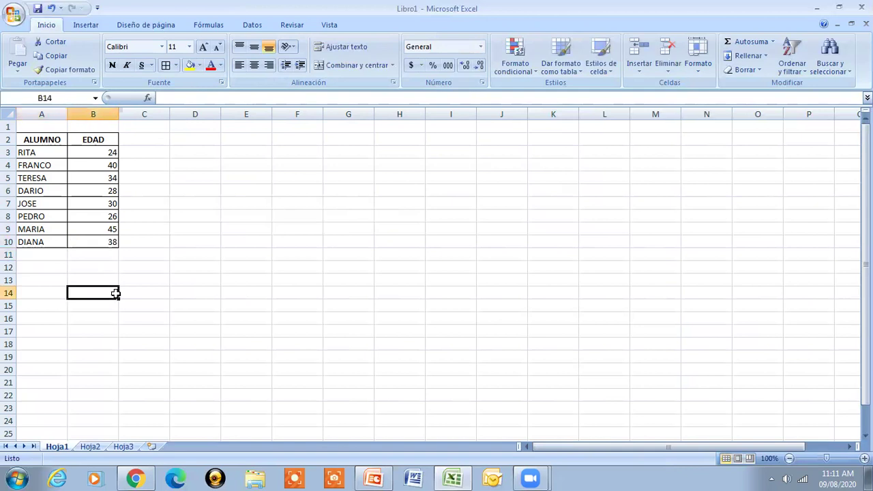
pyautogui.click(51, 253)
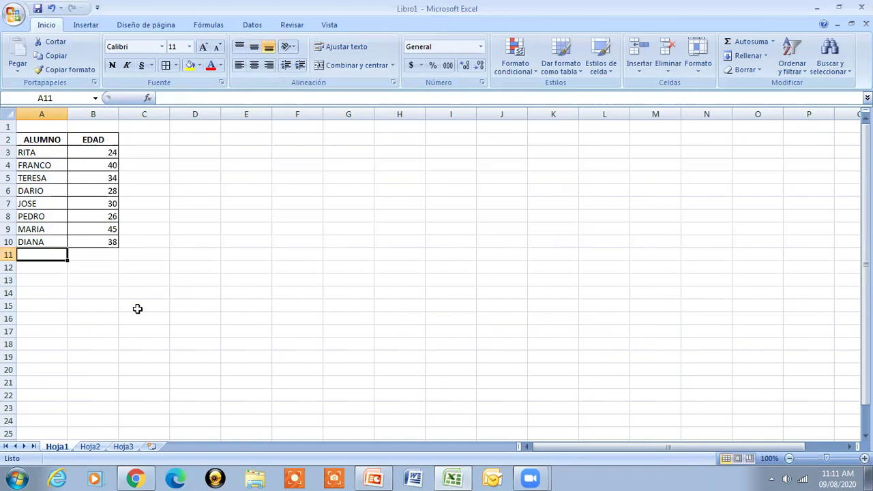
# Label A11 'PROMEDIO' and give A11:B11 borders on all sides
pyautogui.write('PROMED')
pyautogui.press('BackSpace')
pyautogui.write('DIO')
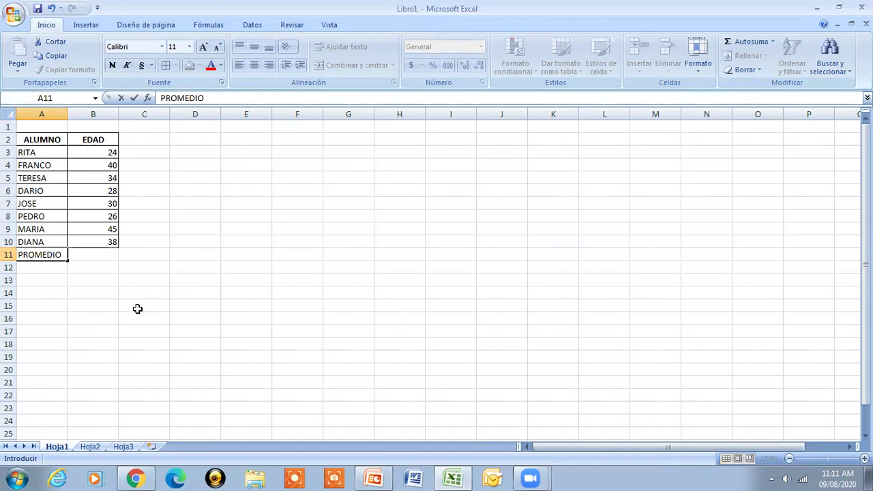
pyautogui.click(87, 254)
pyautogui.moveTo(43, 254); pyautogui.dragTo(87, 254)
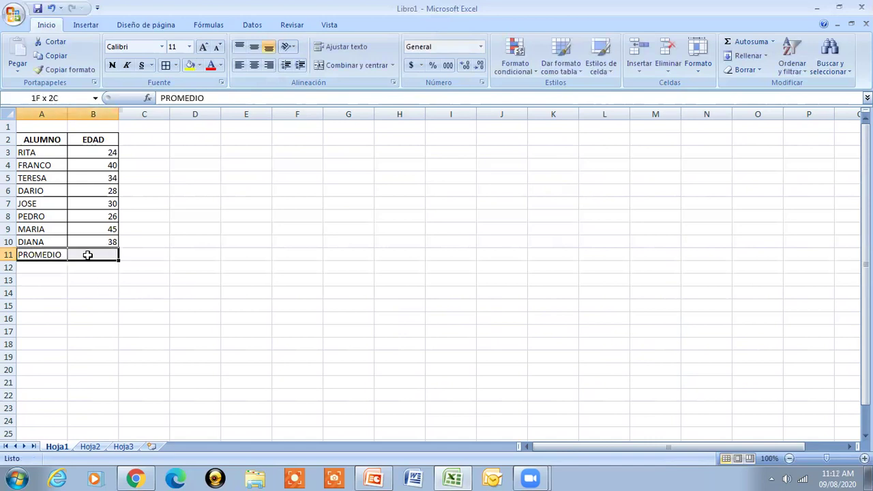
pyautogui.click(165, 66)
pyautogui.click(44, 253)
# Make the PROMEDIO label and the cell B11 next to it bold
pyautogui.click(112, 65)
pyautogui.click(102, 252)
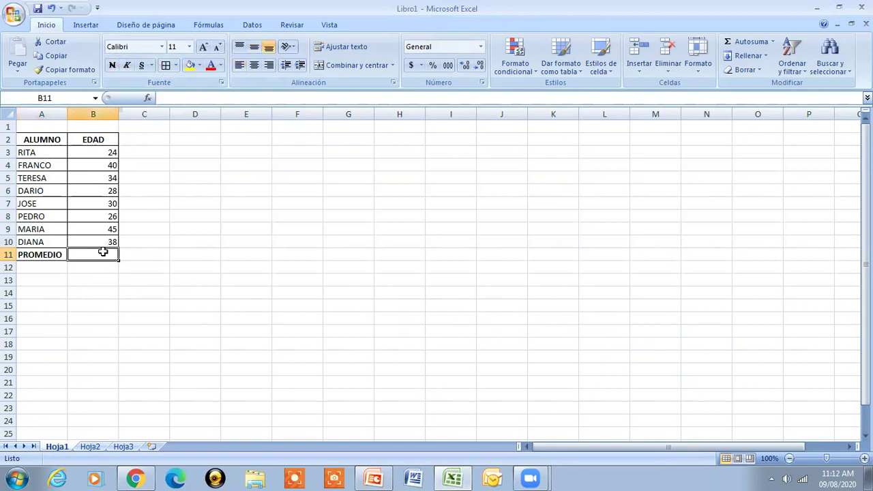
pyautogui.click(112, 65)
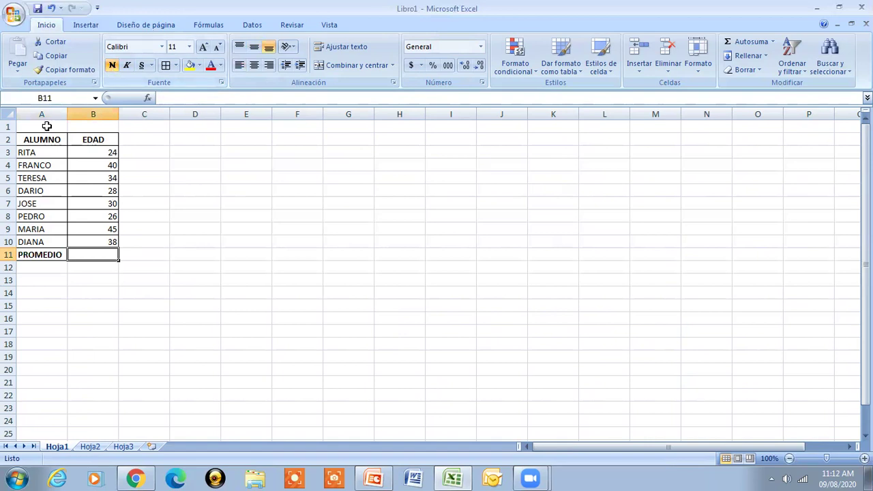
# Fill the ALUMNO and EDAD header cells with light orange
pyautogui.moveTo(37, 138); pyautogui.dragTo(93, 137)
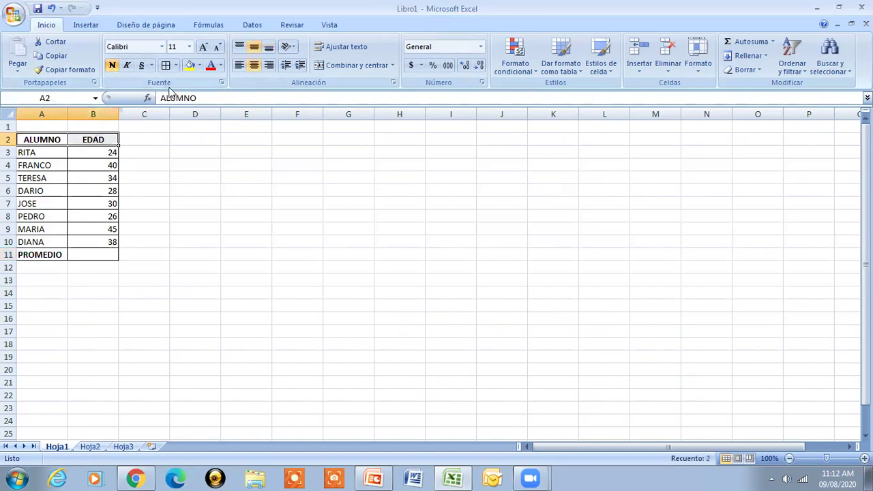
pyautogui.click(199, 67)
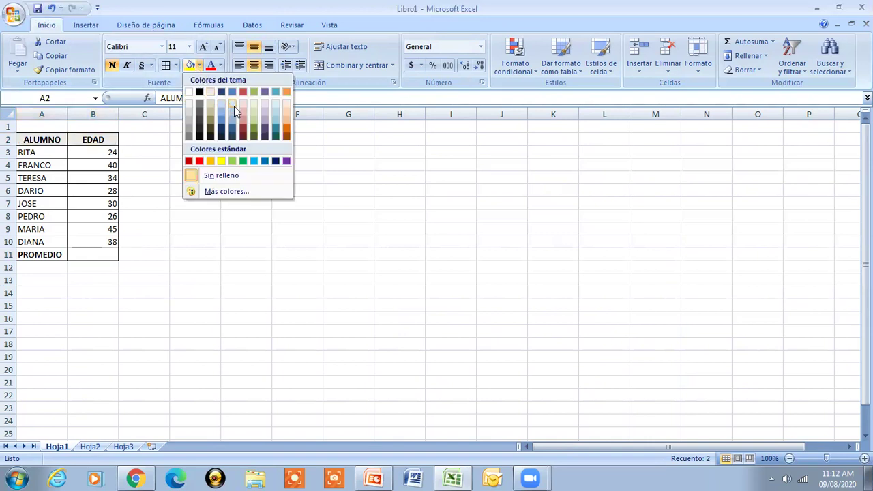
pyautogui.click(286, 118)
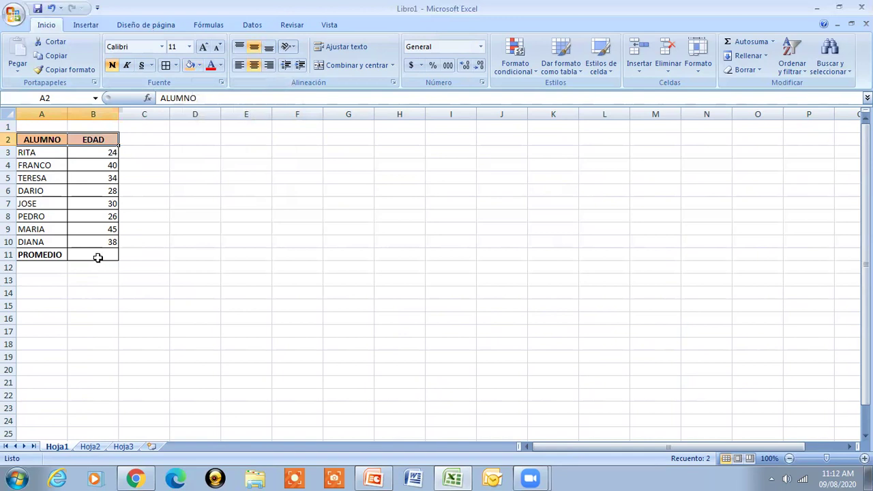
# Shade cell B11 yellow from the standard fill colours
pyautogui.click(98, 257)
pyautogui.click(198, 65)
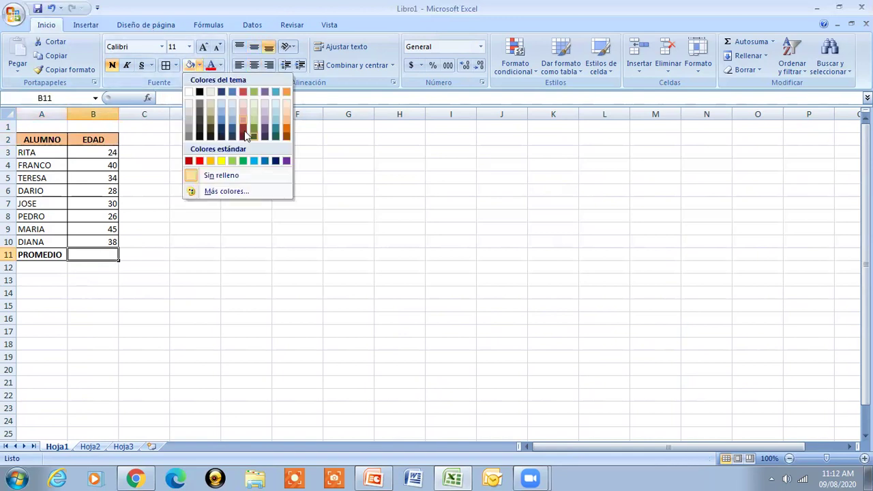
pyautogui.click(221, 161)
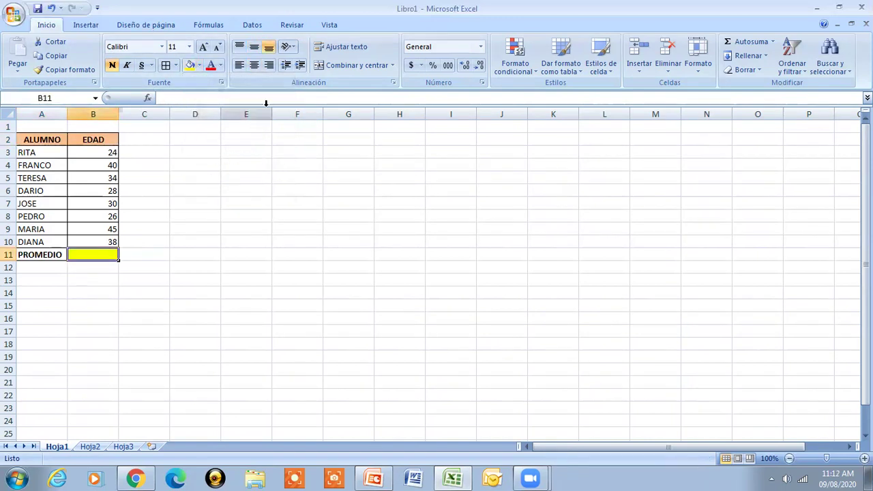
# Middle-align and right-align B11, then put it into edit mode through the formula bar
pyautogui.click(269, 64)
pyautogui.click(253, 47)
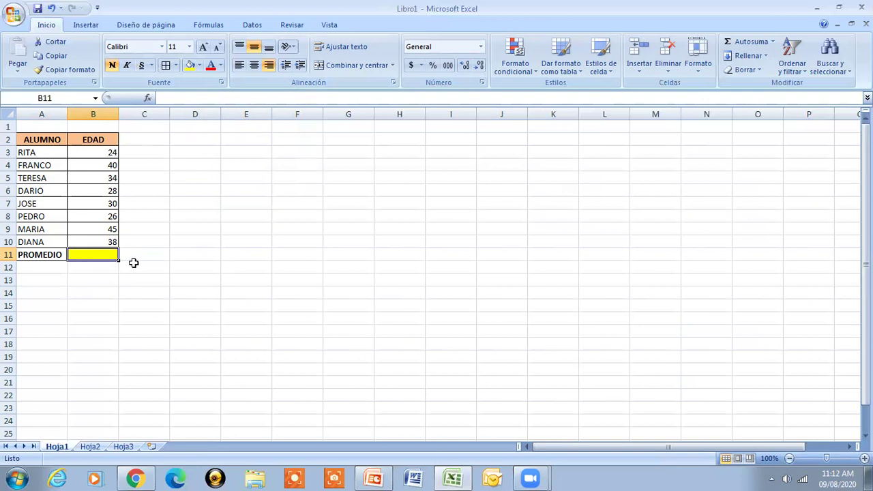
pyautogui.press('F2')
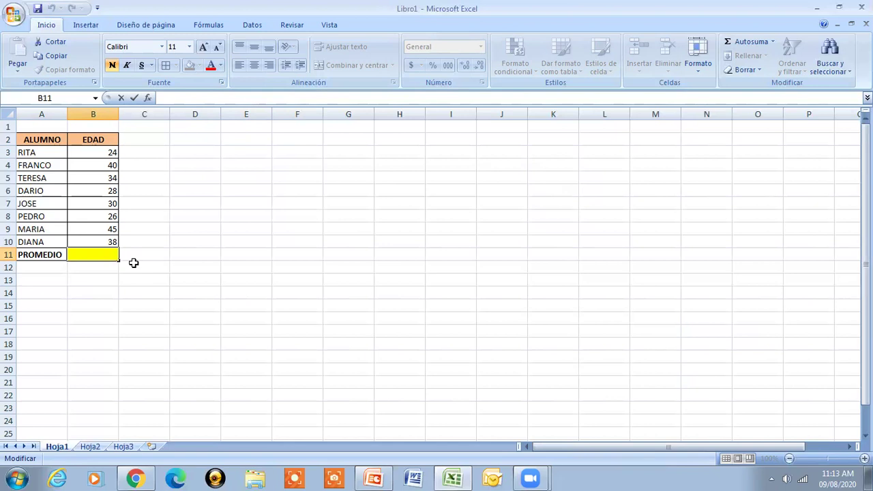
pyautogui.press('Escape')
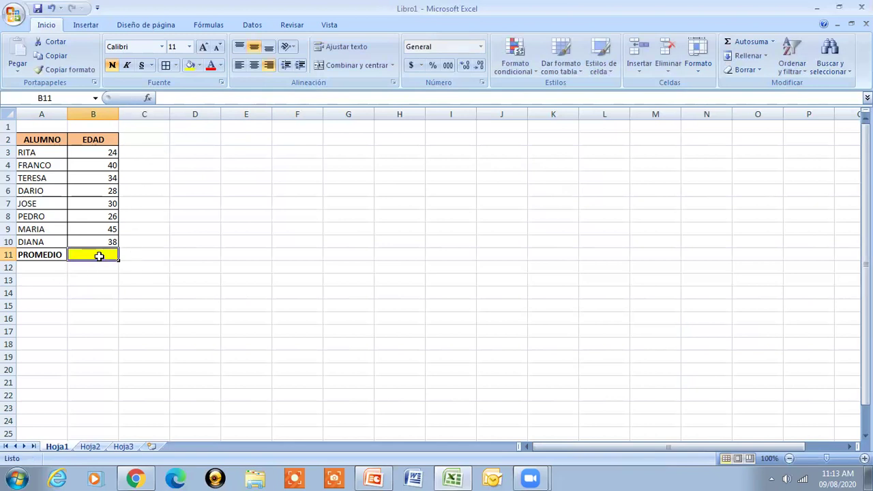
pyautogui.click(179, 95)
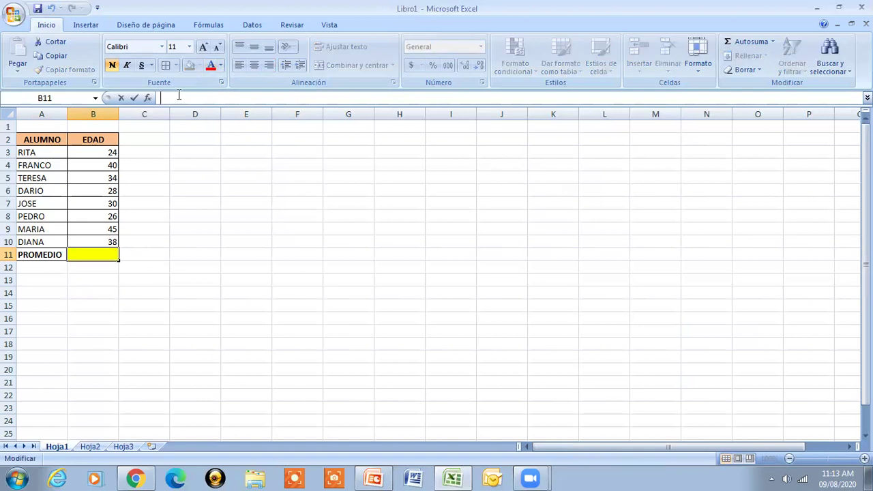
pyautogui.press('Escape')
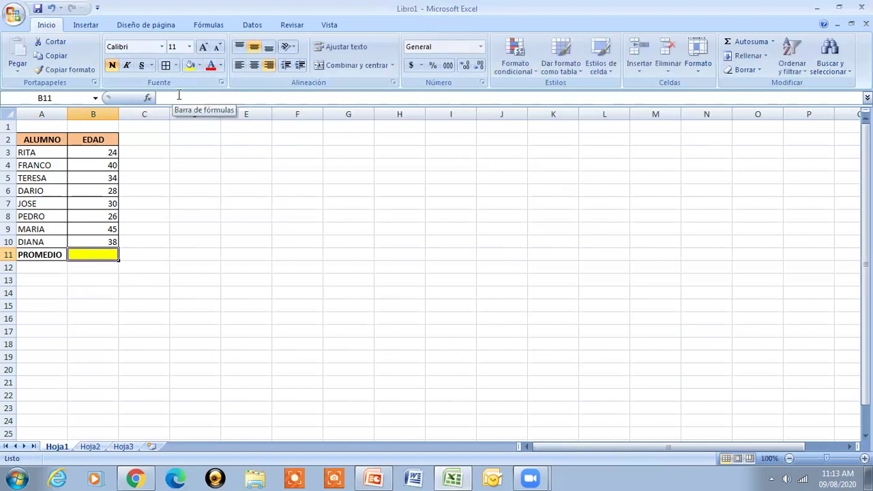
pyautogui.click(178, 95)
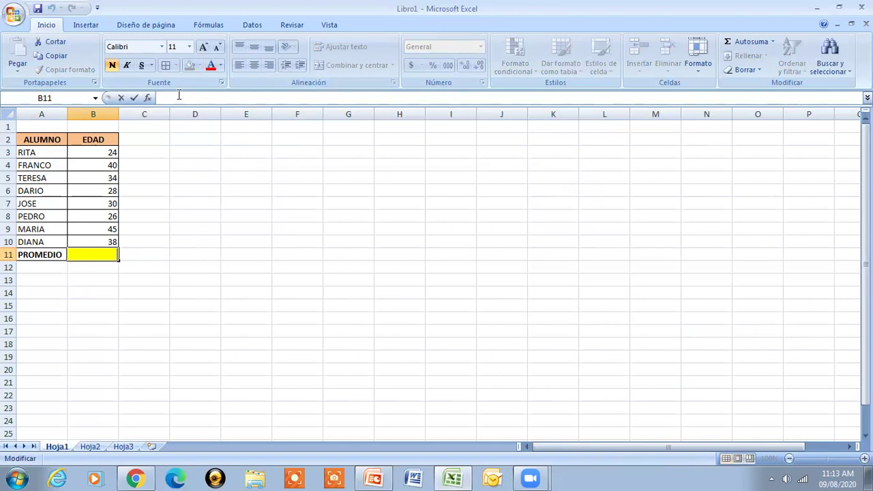
# Type =PROMEDIO( in B11 to start the average function
pyautogui.write('=')
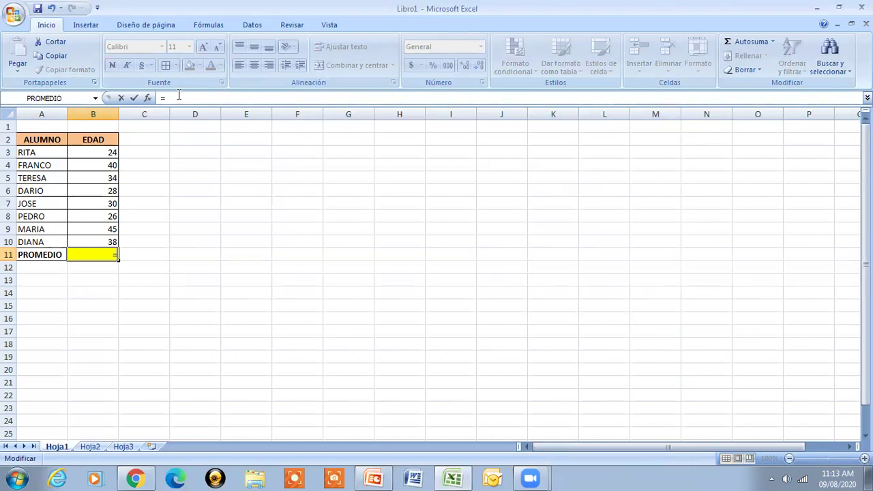
pyautogui.write('PROM')
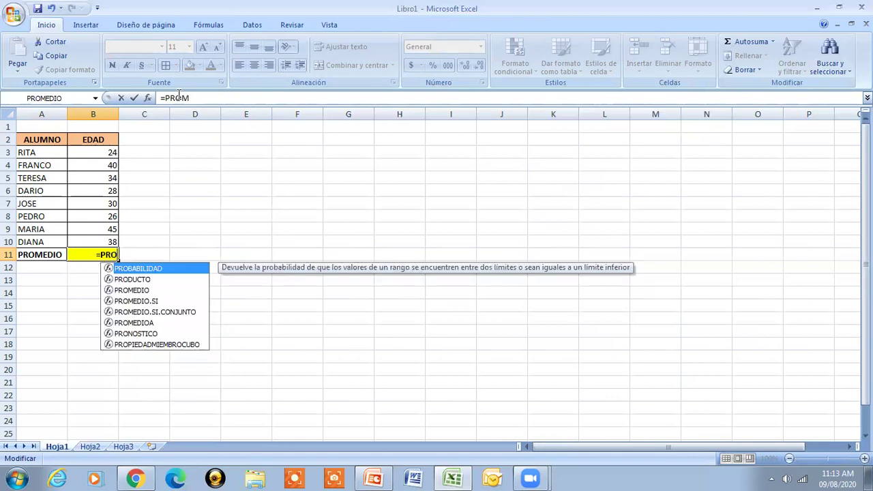
pyautogui.write('EDIO')
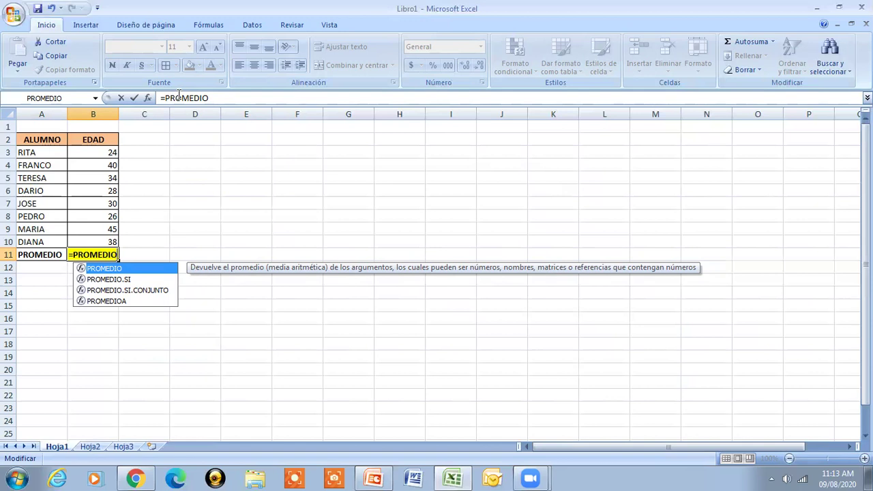
pyautogui.write('(')
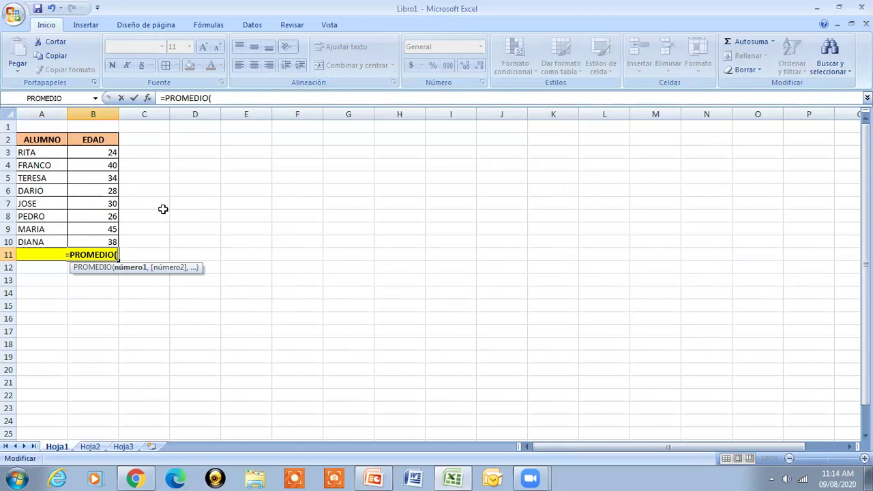
# Finish the formula as =PROMEDIO(B3:B10) and confirm that B11 shows 33.125
pyautogui.write('B3')
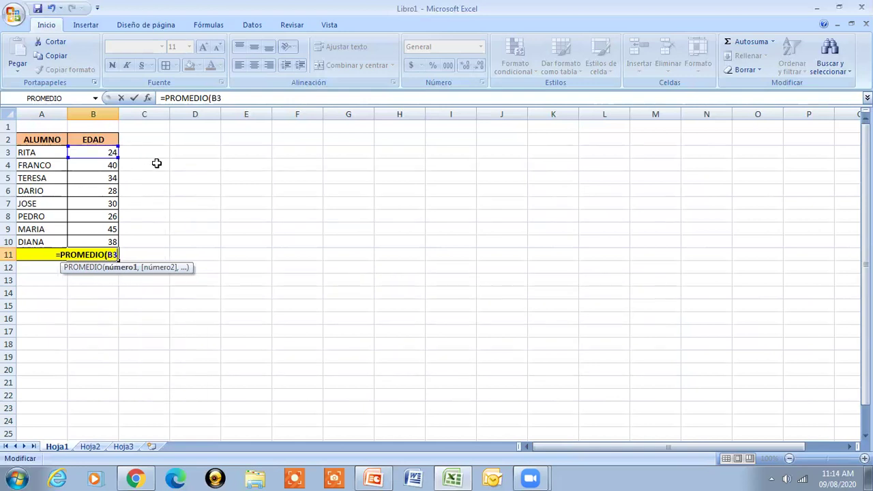
pyautogui.write(':')
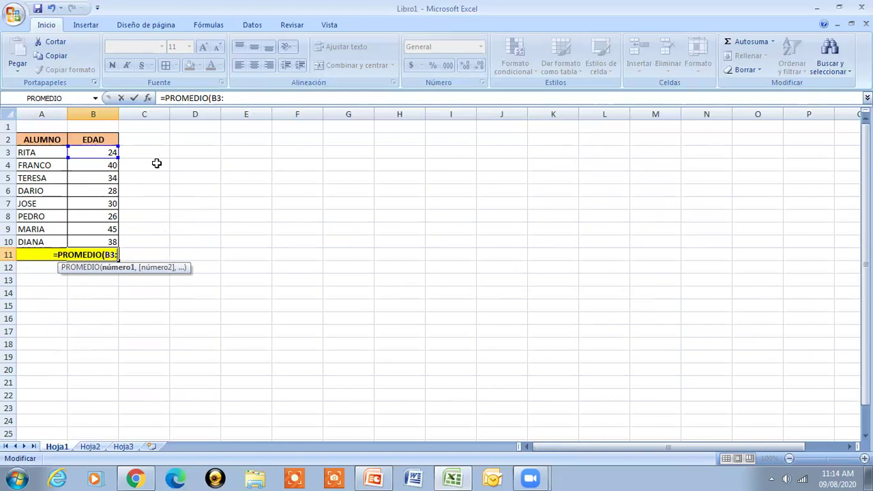
pyautogui.write('B1')
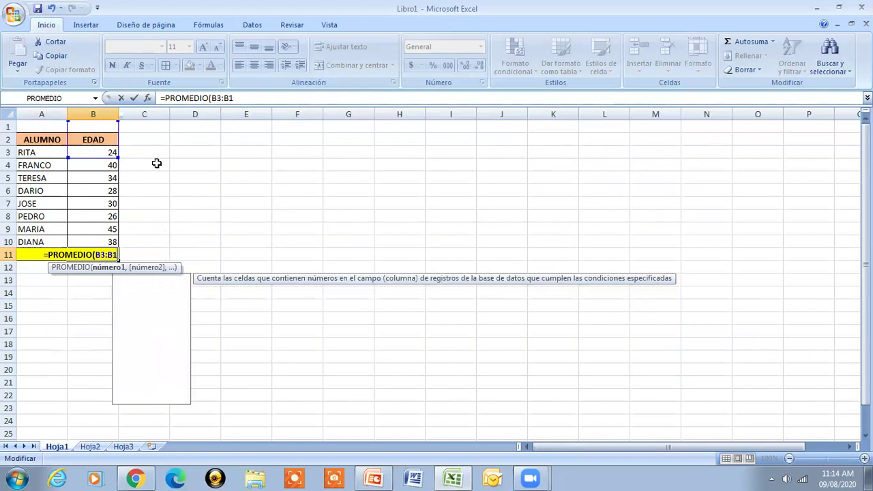
pyautogui.write('0')
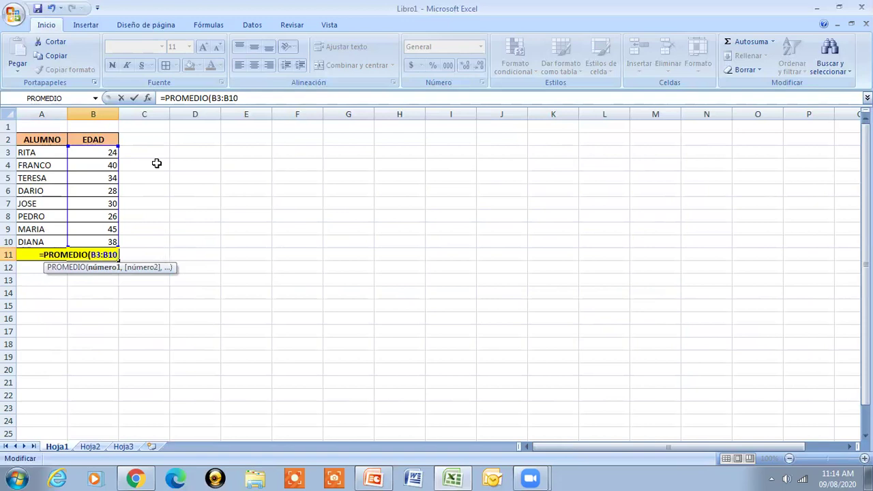
pyautogui.write(')')
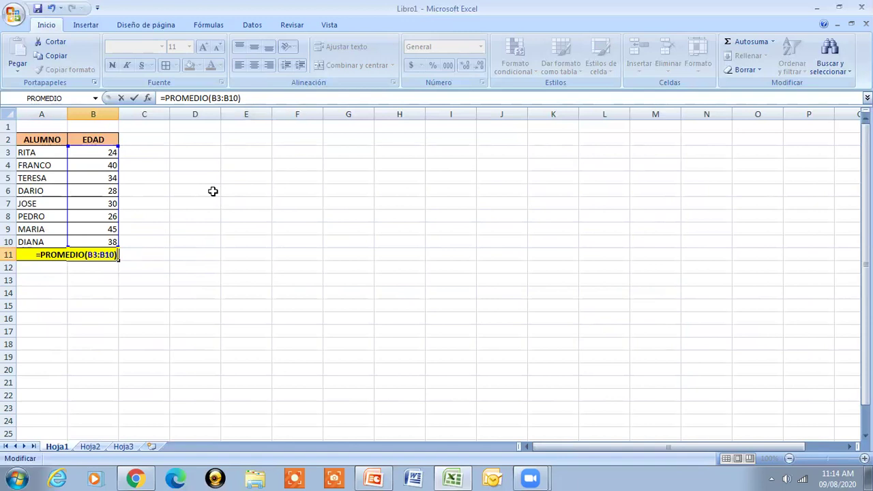
pyautogui.press('Return')
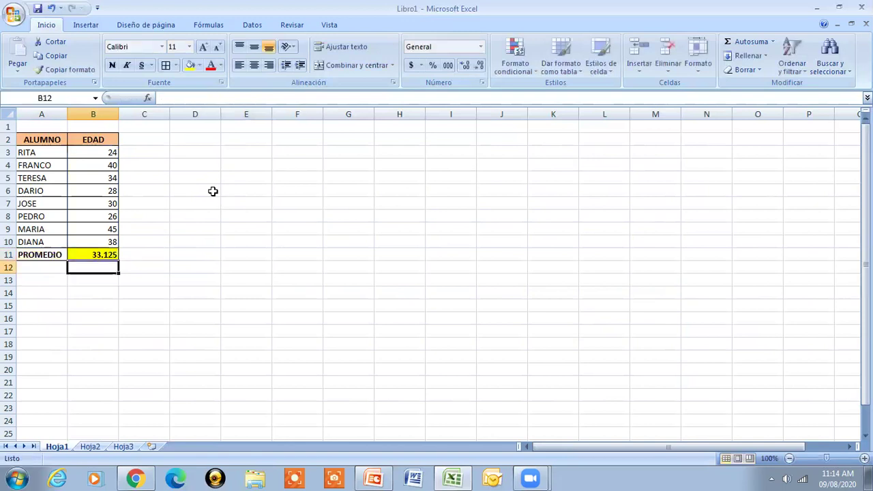
pyautogui.press('Up')
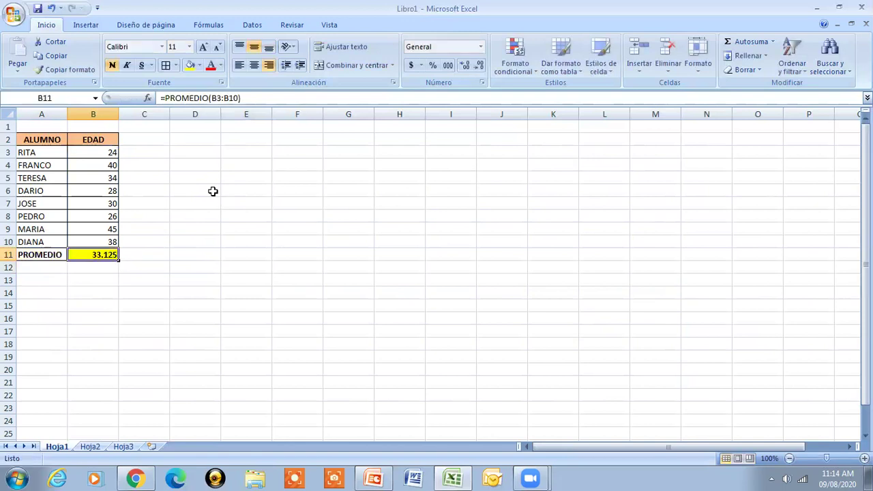
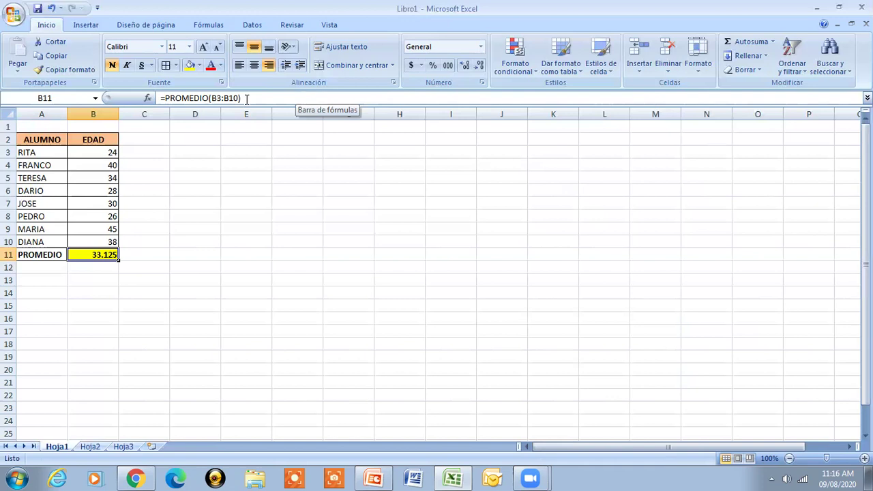
# Select the entire worksheet and erase the student table's contents
pyautogui.click(223, 180)
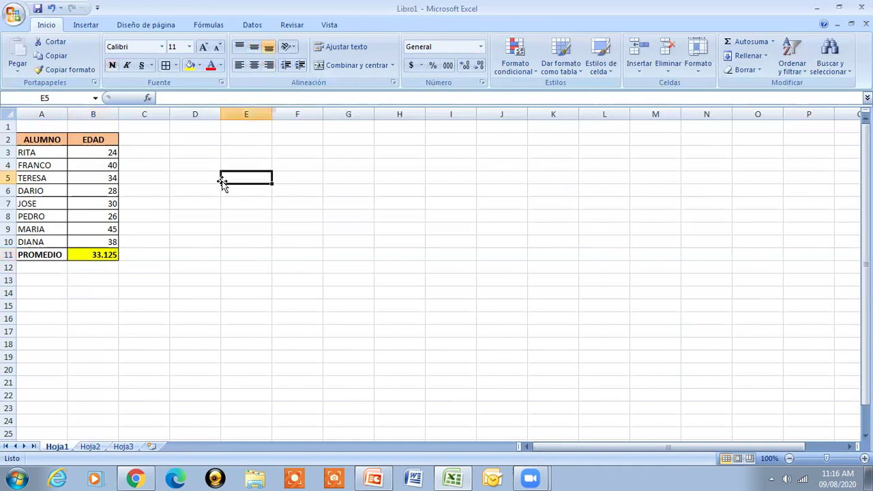
pyautogui.click(97, 254)
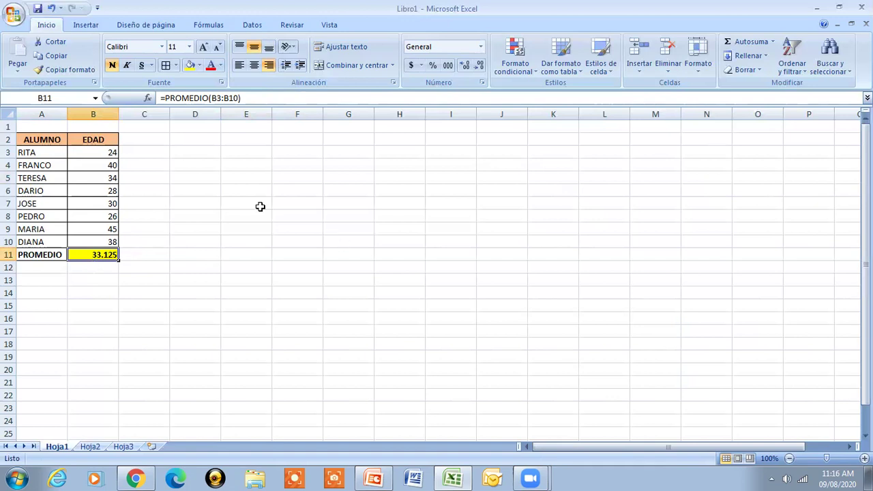
pyautogui.click(8, 114)
pyautogui.press('Delete')
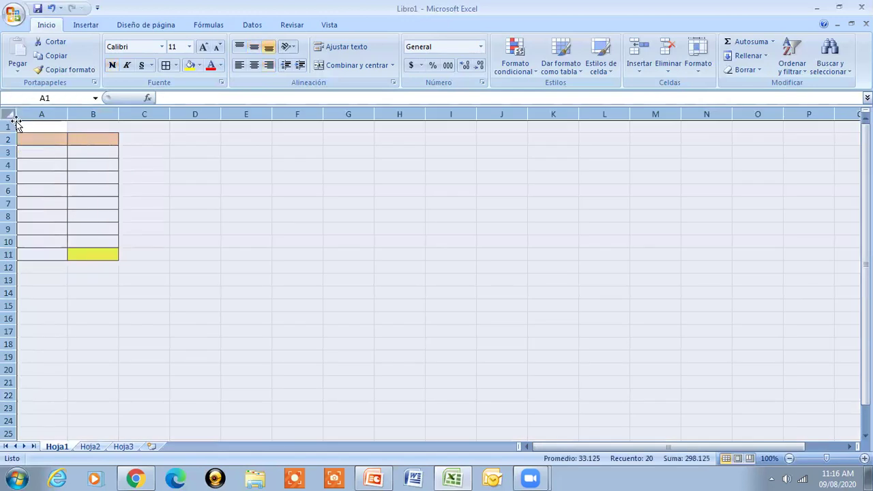
# Delete columns A and B to strip the leftover formatting, leaving cell A1 active
pyautogui.moveTo(41, 114); pyautogui.dragTo(93, 114)
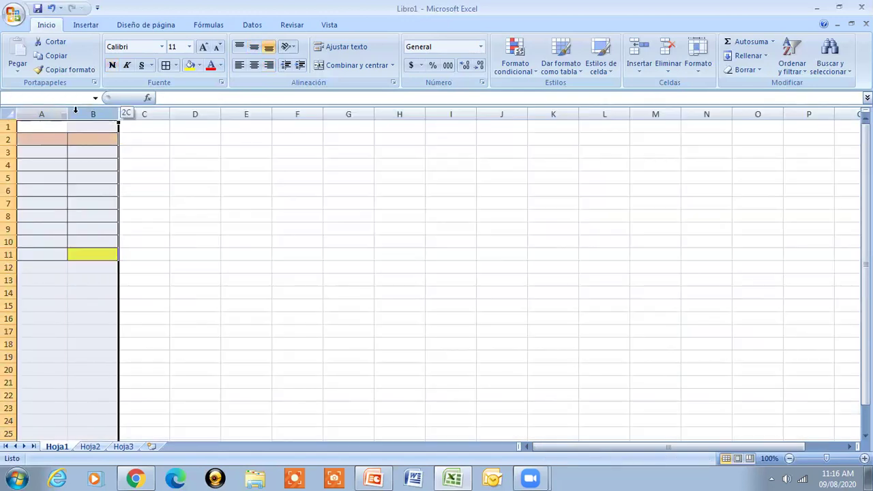
pyautogui.rightClick(94, 116)
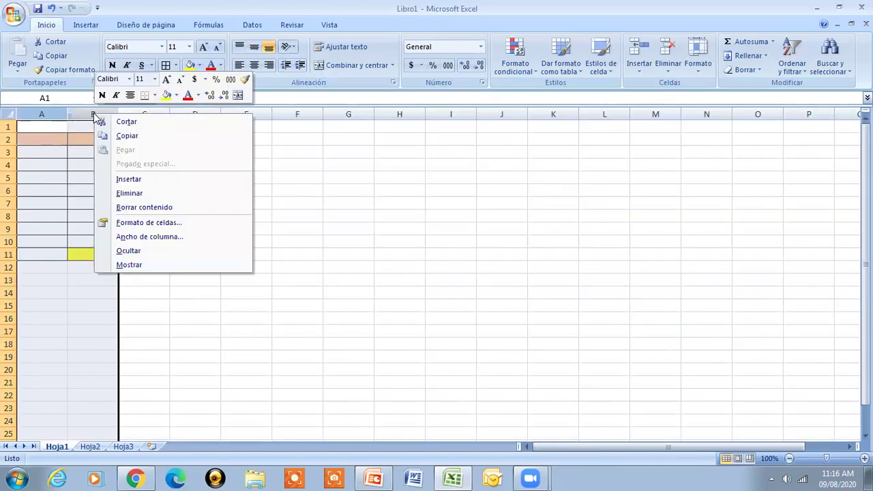
pyautogui.click(129, 193)
pyautogui.click(37, 132)
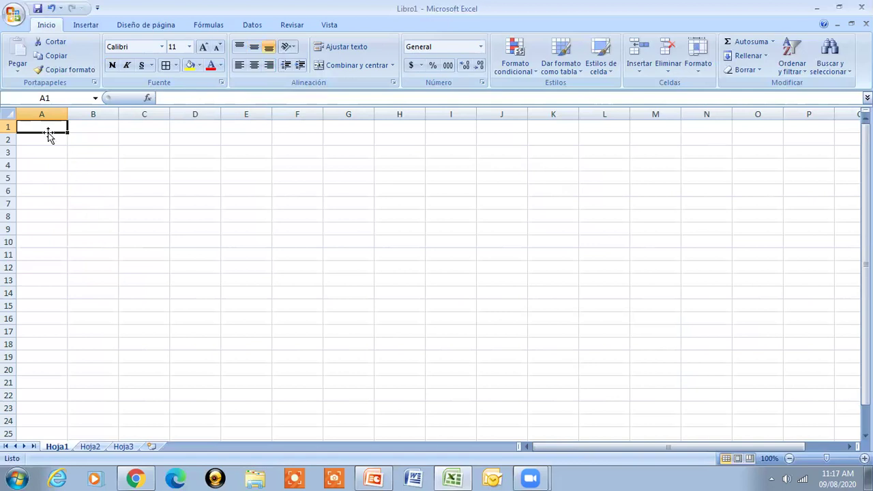
pyautogui.click(84, 114)
pyautogui.click(143, 114)
pyautogui.click(91, 128)
pyautogui.click(141, 129)
pyautogui.press('Right')
pyautogui.press('Right')
pyautogui.press('Right')
pyautogui.press('Right')
pyautogui.press('Right')
pyautogui.press('Right')
pyautogui.press('Right')
pyautogui.press('Right')
pyautogui.press('Right')
pyautogui.press('Right')
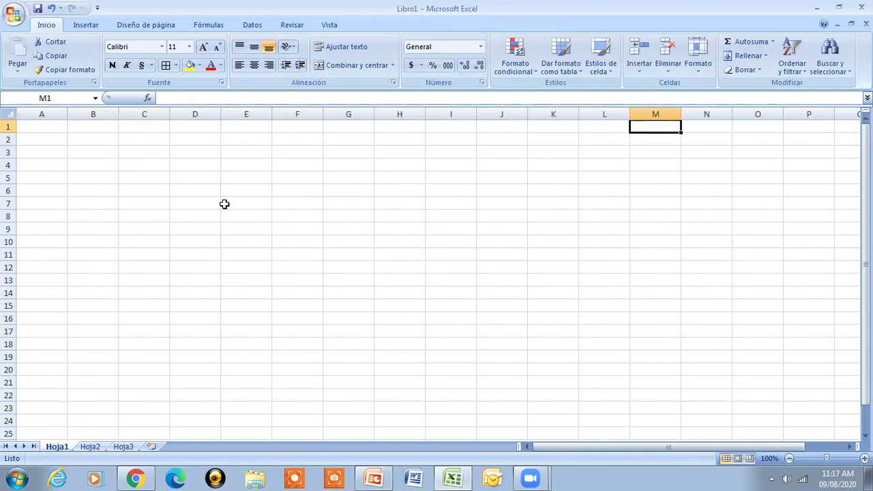
pyautogui.press('Home')
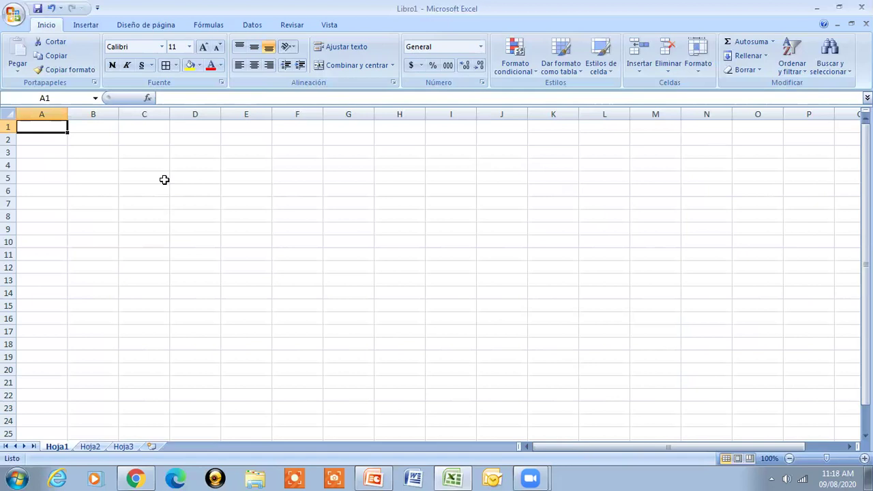
pyautogui.hotkey('ctrl', 'Right')
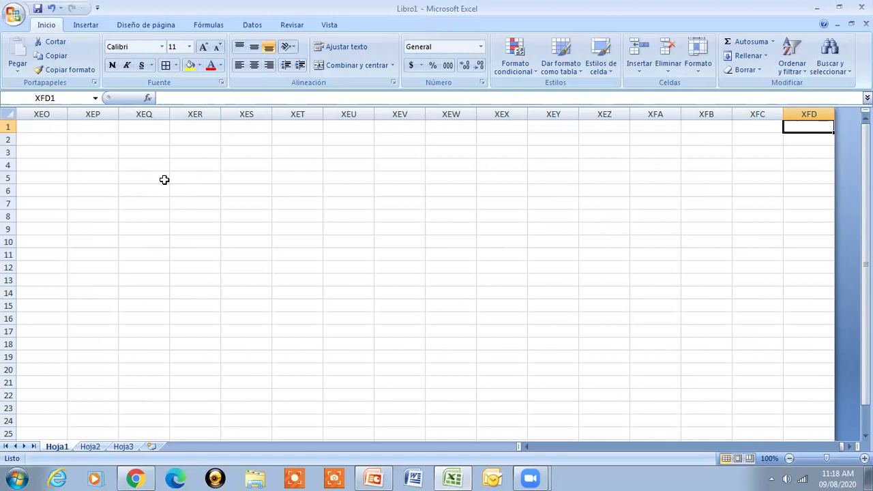
pyautogui.hotkey('ctrl', 'Left')
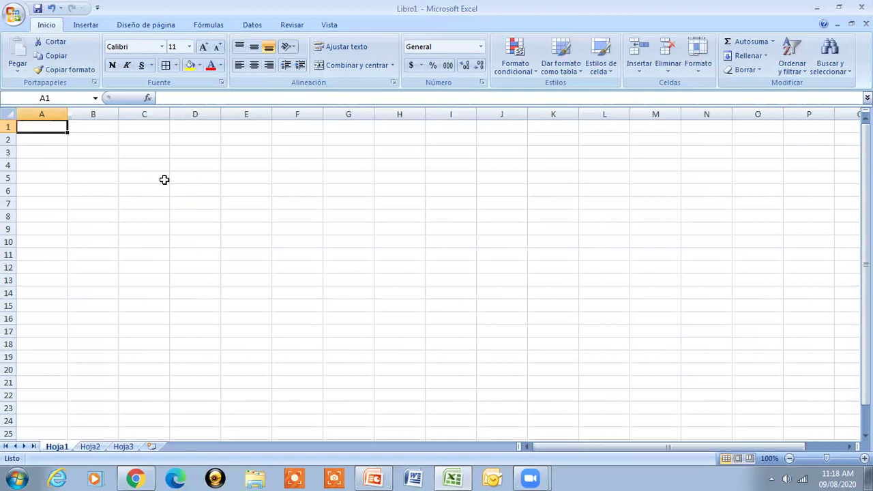
pyautogui.hotkey('ctrl', 'Right')
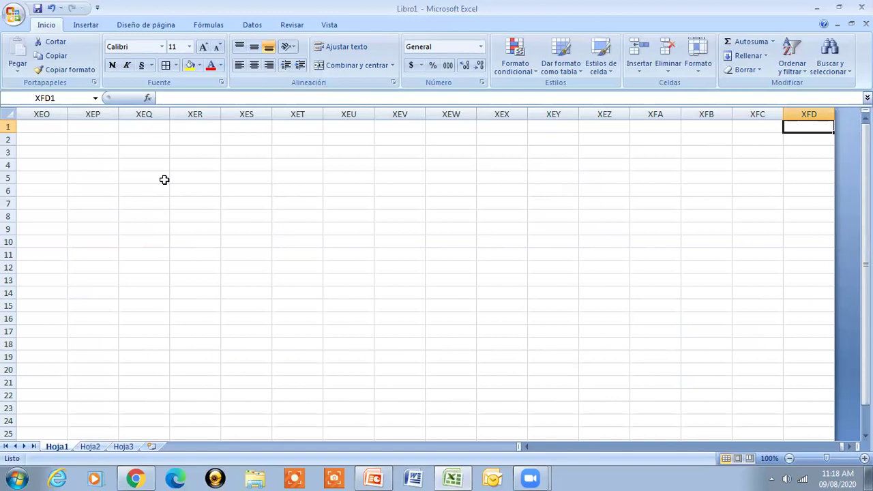
pyautogui.hotkey('ctrl', 'Home')
pyautogui.hotkey('ctrl', 'Right')
pyautogui.hotkey('ctrl', 'Left')
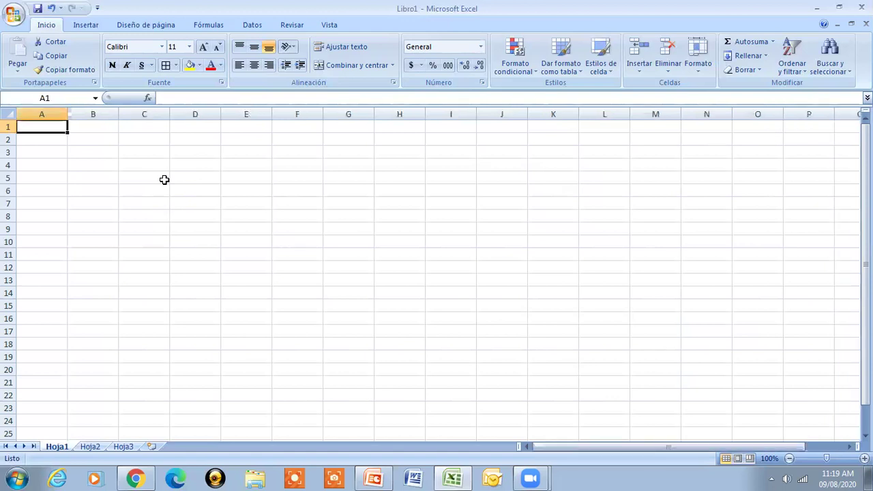
pyautogui.hotkey('ctrl', 'Right')
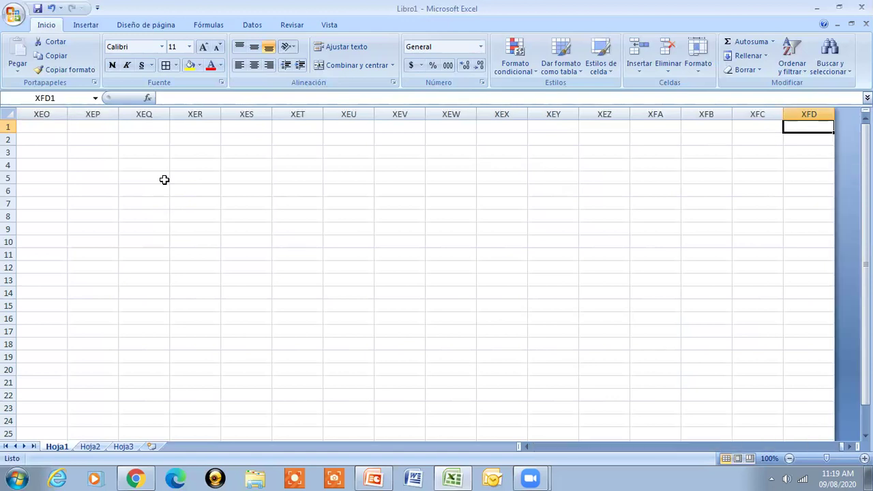
pyautogui.hotkey('ctrl', 'Left')
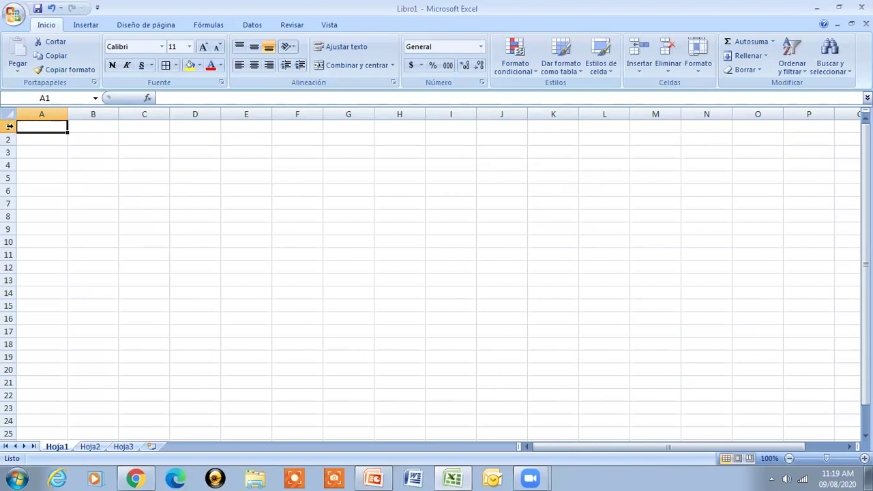
# Select row 1 and column A, then step down column A from cell A1 and return
pyautogui.click(10, 126)
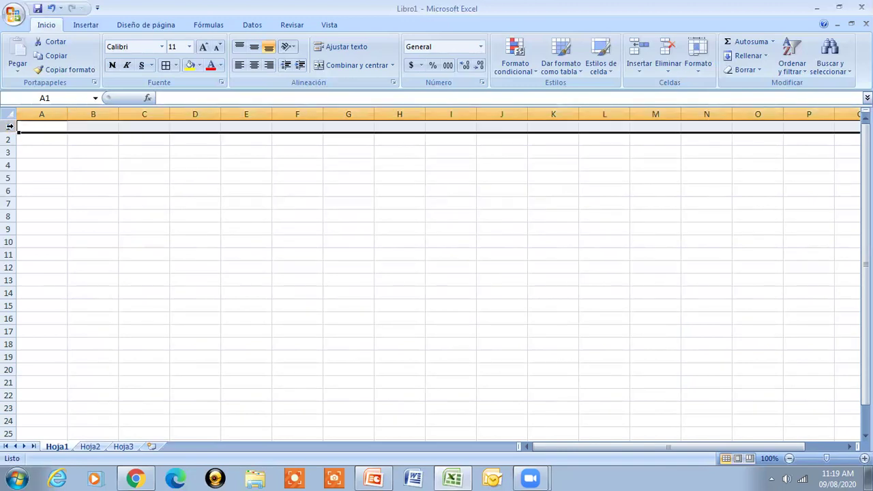
pyautogui.click(45, 109)
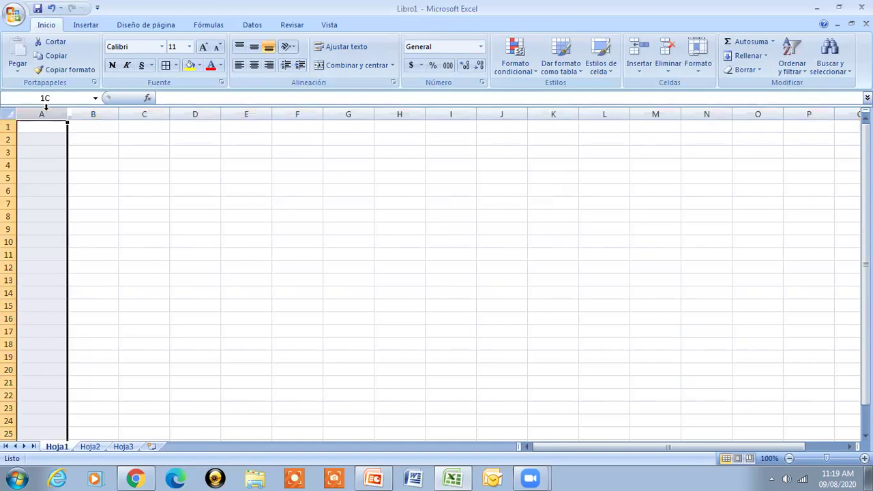
pyautogui.click(9, 127)
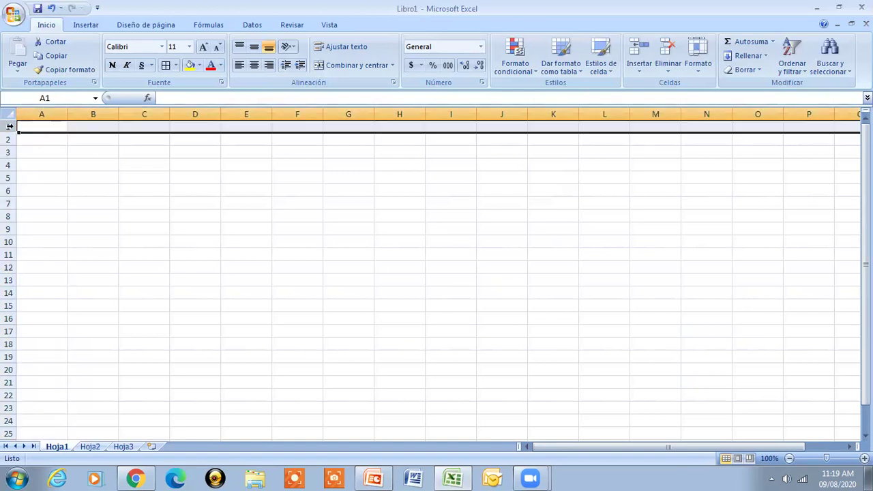
pyautogui.click(56, 124)
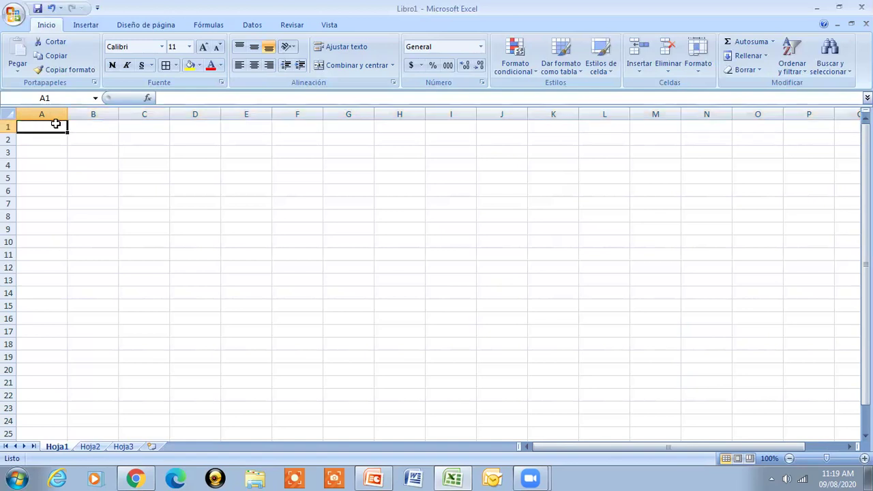
pyautogui.press('Down')
pyautogui.press('Down')
pyautogui.press('Down')
pyautogui.press('Down')
pyautogui.press('Down')
pyautogui.press('Down')
pyautogui.press('Down')
pyautogui.press('Down')
pyautogui.press('Down')
pyautogui.press('Down')
pyautogui.press('Down')
pyautogui.press('Down')
pyautogui.press('Down')
pyautogui.press('Down')
pyautogui.press('Down')
pyautogui.press('Down')
pyautogui.press('Down')
pyautogui.press('Down')
pyautogui.press('Down')
pyautogui.press('Down')
pyautogui.press('Down')
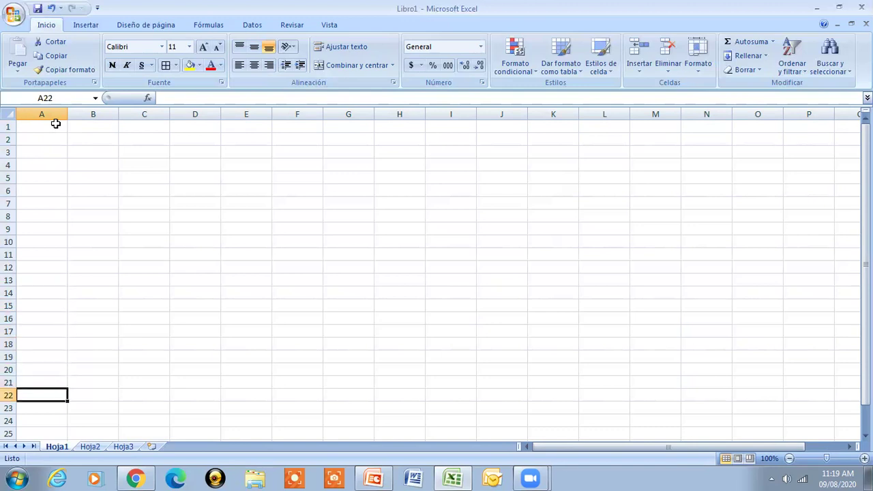
pyautogui.click(56, 123)
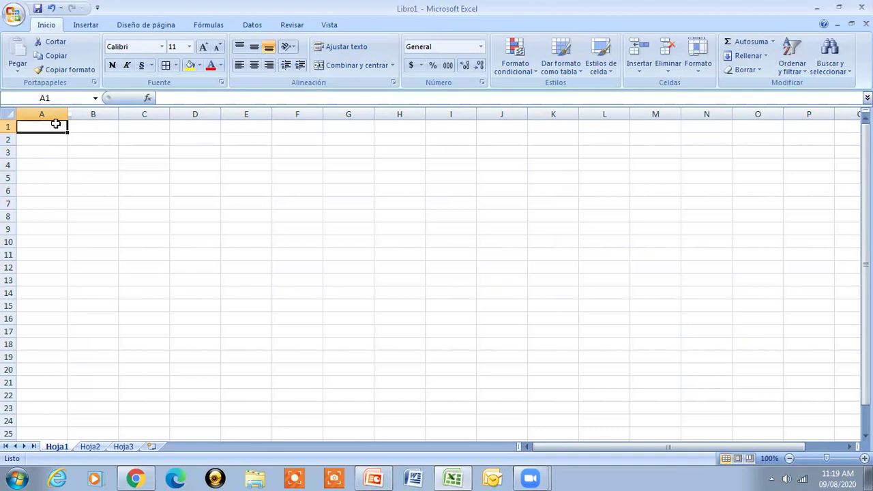
# Jump with Ctrl+Down to row 1048576 and Ctrl+Up back to A1, twice
pyautogui.hotkey('ctrl', 'Down')
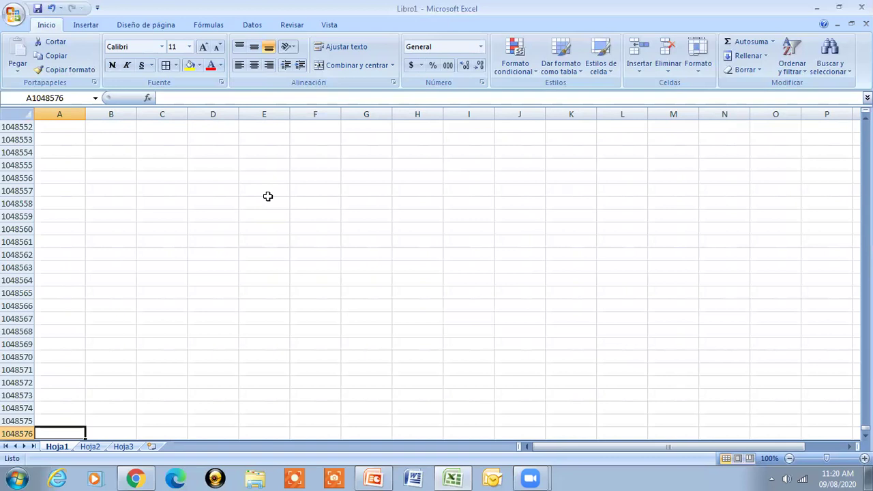
pyautogui.hotkey('ctrl', 'Up')
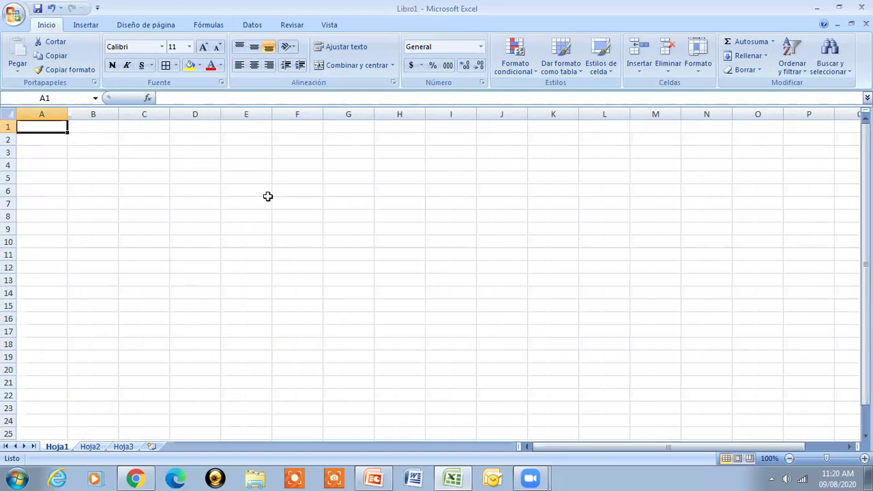
pyautogui.hotkey('ctrl', 'Down')
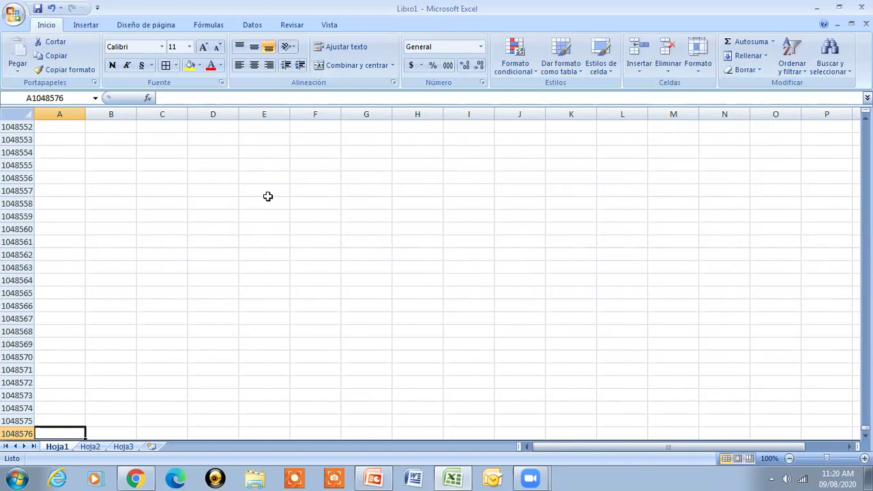
pyautogui.hotkey('ctrl', 'Up')
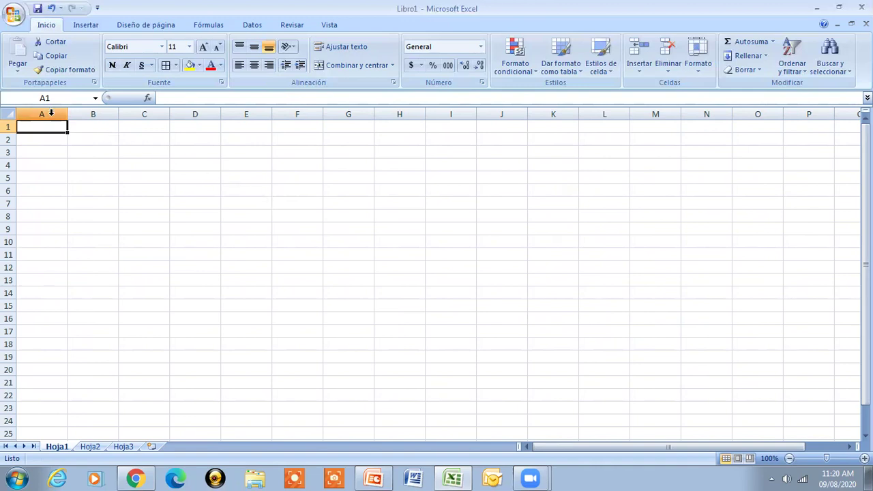
pyautogui.press('Return')
pyautogui.press('Down')
pyautogui.press('Down')
pyautogui.press('Down')
pyautogui.press('Down')
pyautogui.press('Right')
pyautogui.press('Right')
pyautogui.press('Right')
pyautogui.press('Right')
pyautogui.press('Right')
pyautogui.press('Right')
pyautogui.press('Right')
pyautogui.press('Down')
pyautogui.press('Down')
pyautogui.press('Right')
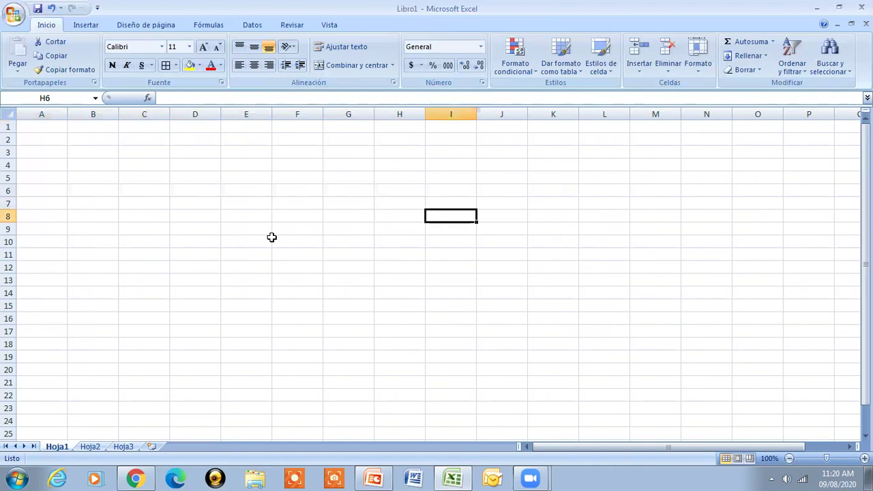
pyautogui.press('Right')
pyautogui.press('Right')
pyautogui.press('Down')
pyautogui.press('Down')
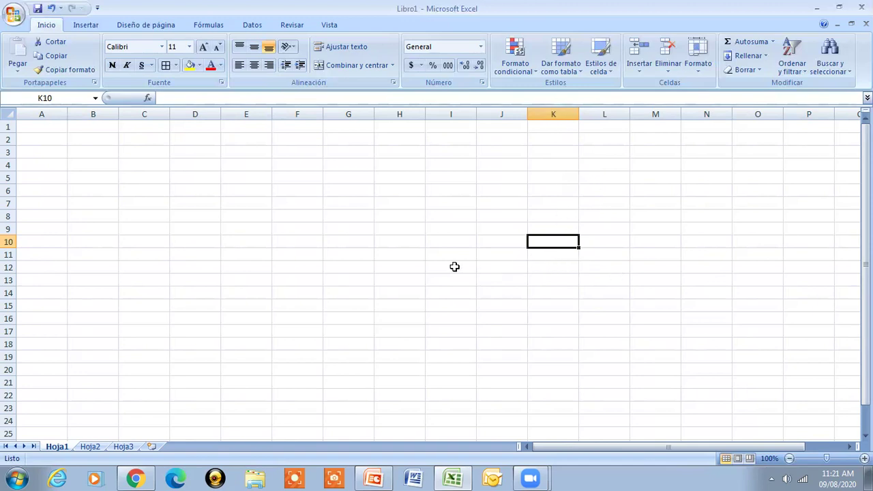
pyautogui.click(305, 293)
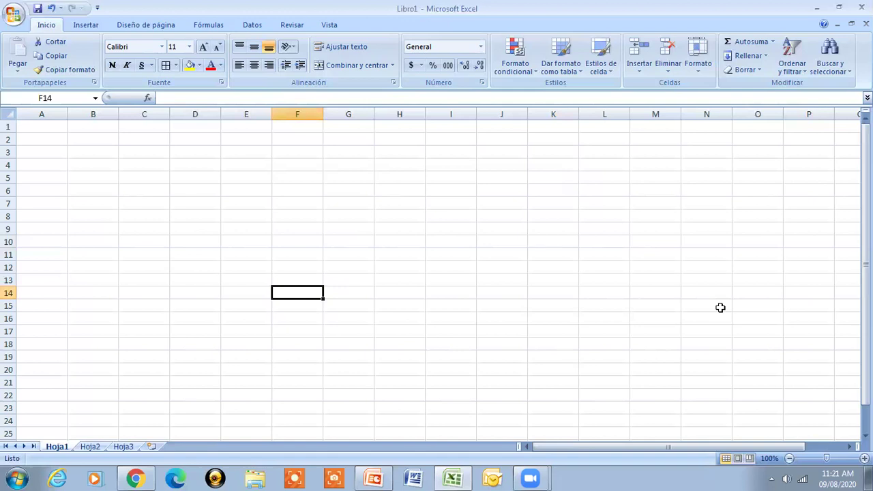
pyautogui.press('Down')
pyautogui.press('Down')
pyautogui.press('Right')
pyautogui.press('Right')
pyautogui.press('Right')
pyautogui.press('Down')
pyautogui.press('Left')
pyautogui.press('Up')
pyautogui.press('Up')
pyautogui.press('Right')
pyautogui.press('Right')
pyautogui.press('Right')
pyautogui.press('Right')
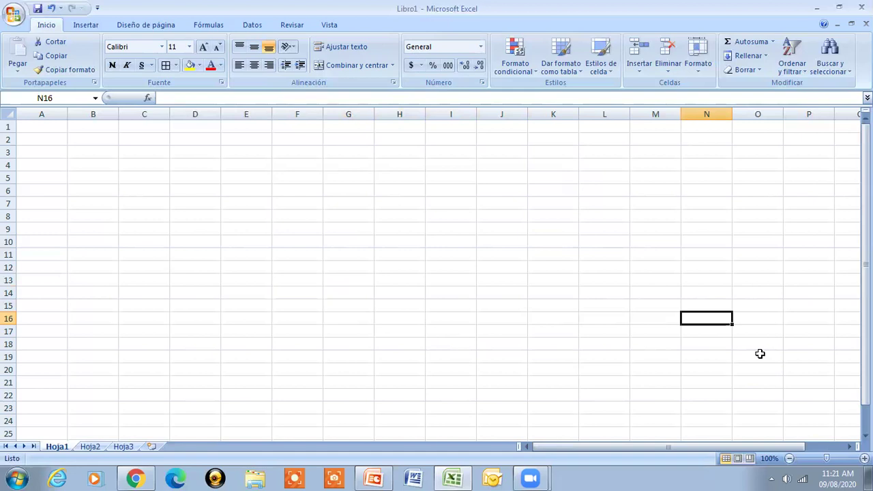
pyautogui.hotkey('ctrl', 'Home')
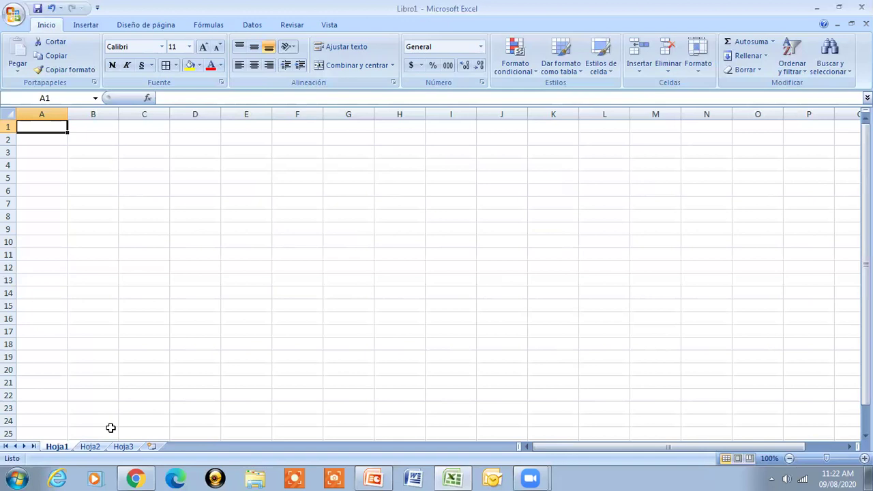
# Browse the existing sheets Hoja1, Hoja2 and Hoja3, ending on Hoja1
pyautogui.hotkey('ctrl', 'pagedown')
pyautogui.hotkey('ctrl', 'pagedown')
pyautogui.click(57, 447)
pyautogui.click(82, 446)
pyautogui.click(119, 446)
pyautogui.click(53, 447)
# Insert three new worksheets: Hoja4, Hoja5 and Hoja6
pyautogui.click(151, 446)
pyautogui.click(185, 446)
pyautogui.click(218, 447)
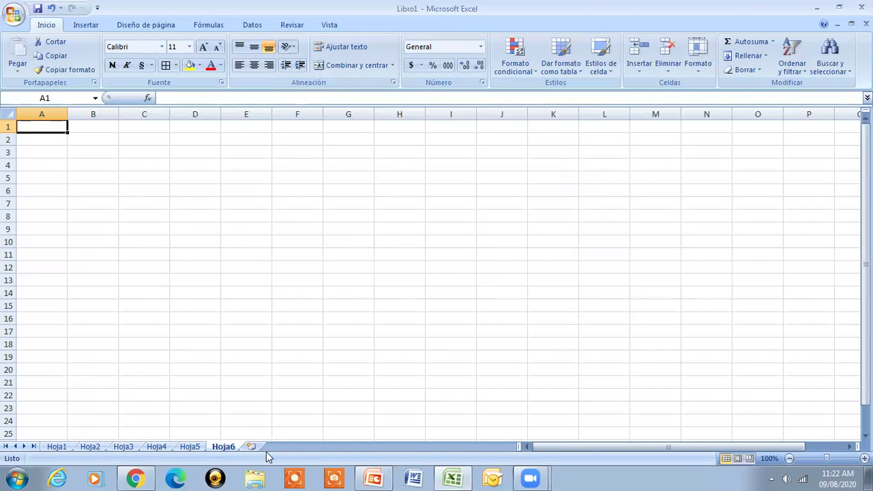
# Delete sheets Hoja6, Hoja5, Hoja4, Hoja3 and Hoja2 in turn via Eliminar
pyautogui.rightClick(223, 446)
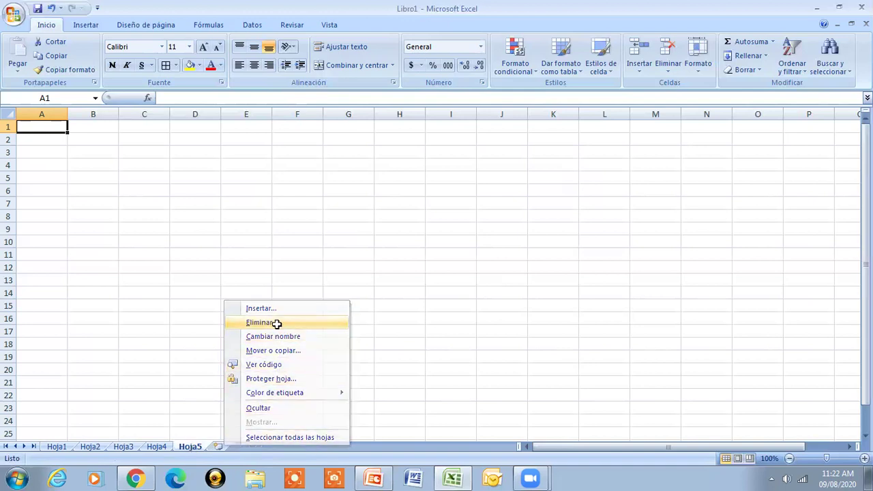
pyautogui.click(278, 323)
pyautogui.rightClick(200, 447)
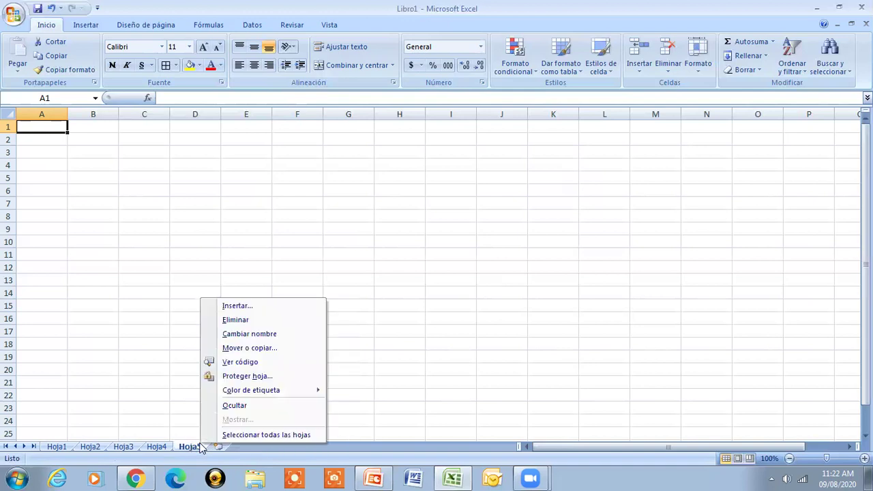
pyautogui.click(253, 318)
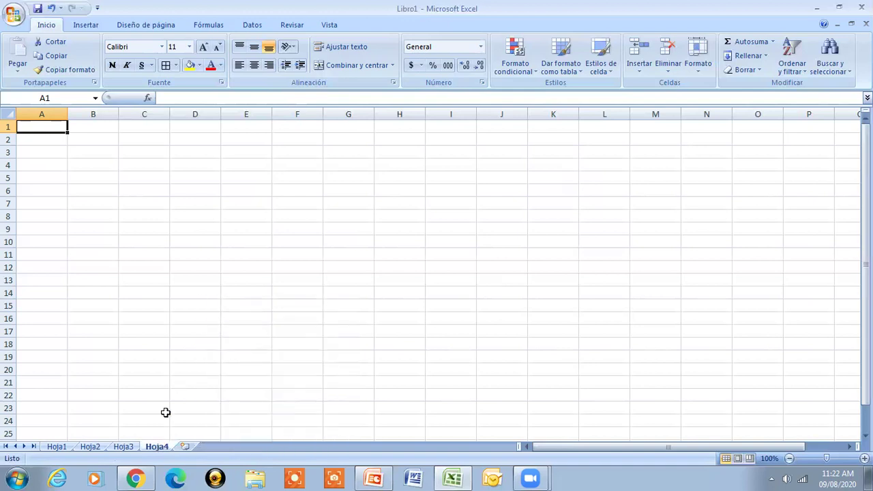
pyautogui.rightClick(161, 448)
pyautogui.click(212, 323)
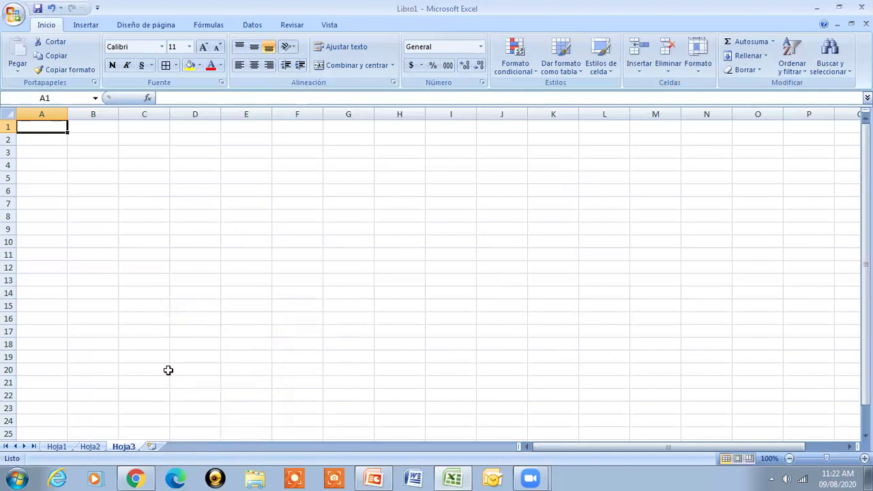
pyautogui.rightClick(131, 449)
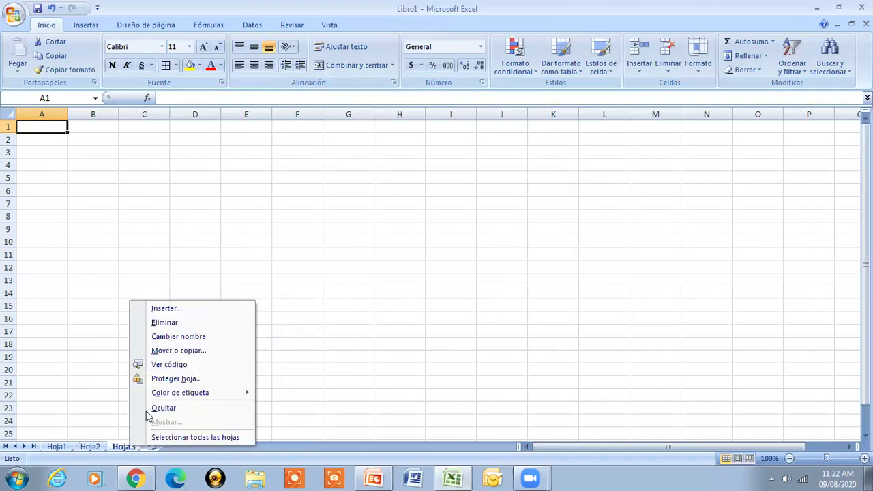
pyautogui.click(171, 322)
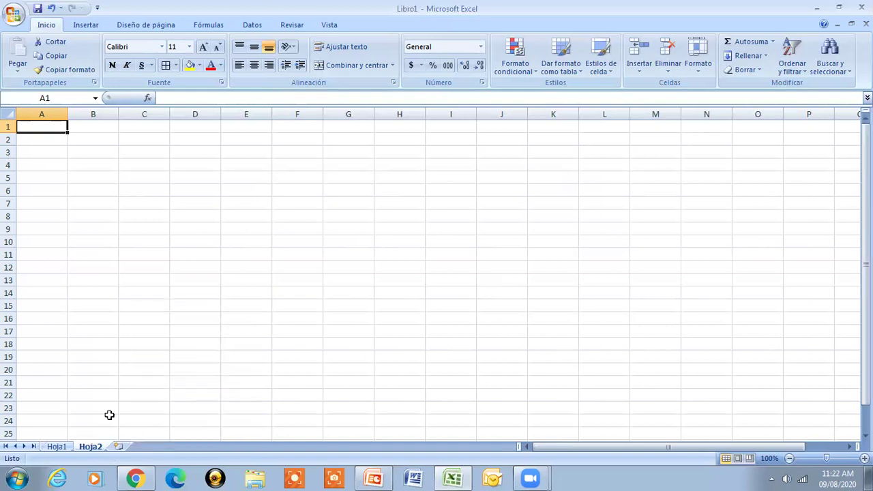
pyautogui.rightClick(91, 448)
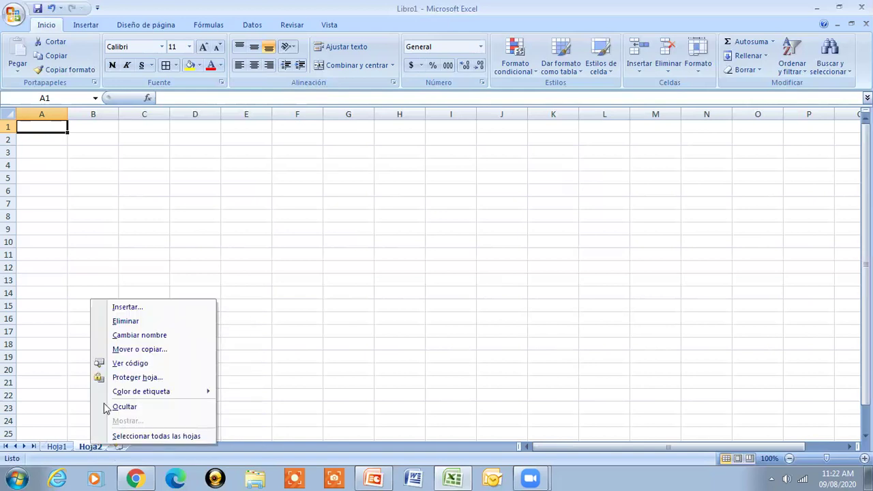
pyautogui.click(125, 322)
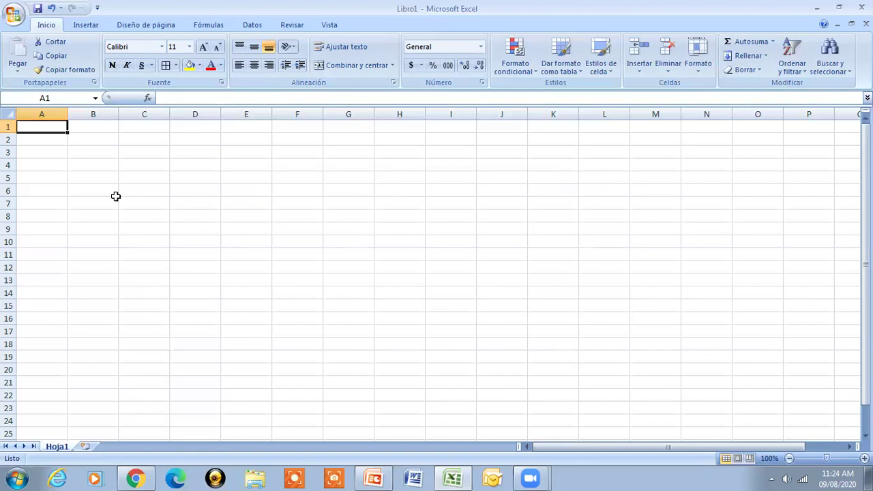
pyautogui.click(73, 99)
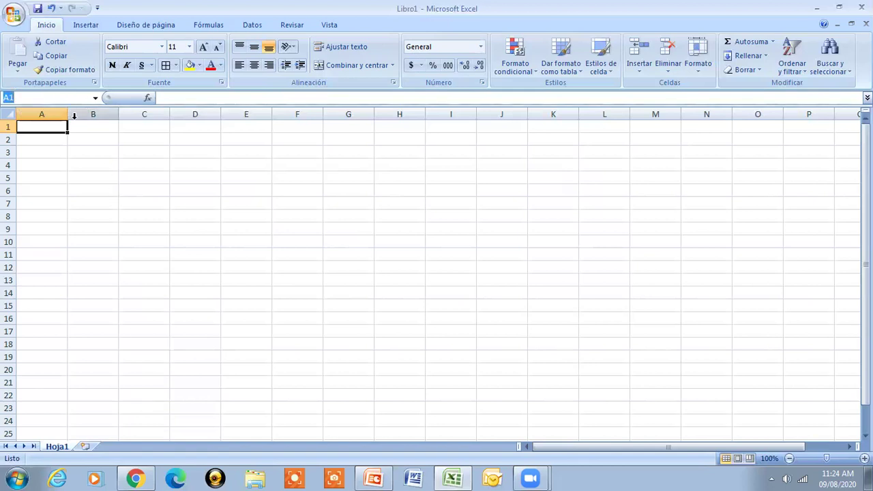
pyautogui.click(43, 123)
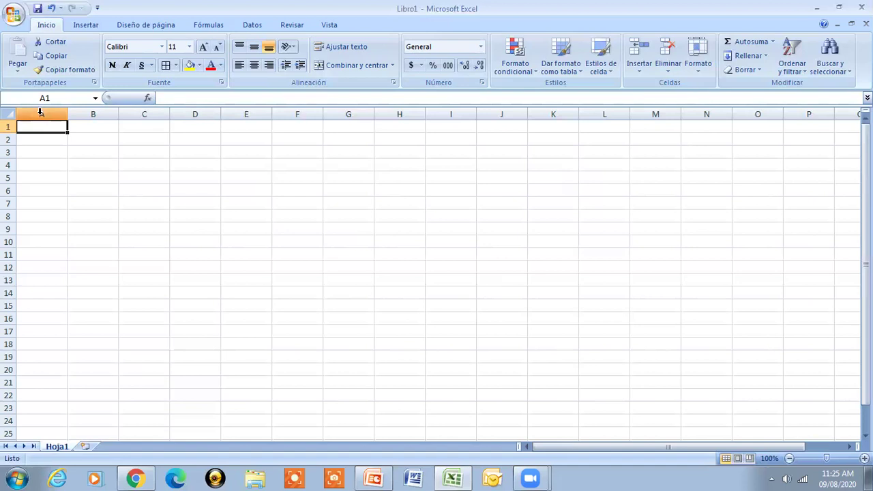
pyautogui.click(41, 114)
pyautogui.click(9, 128)
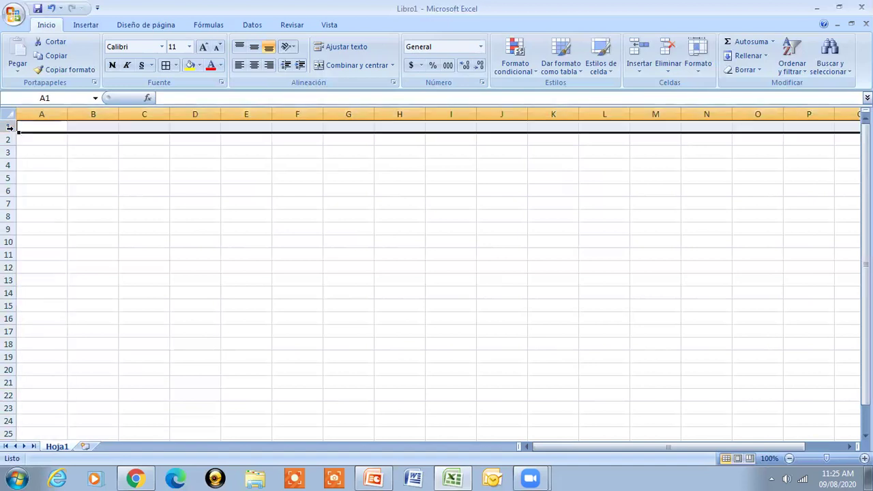
pyautogui.click(82, 137)
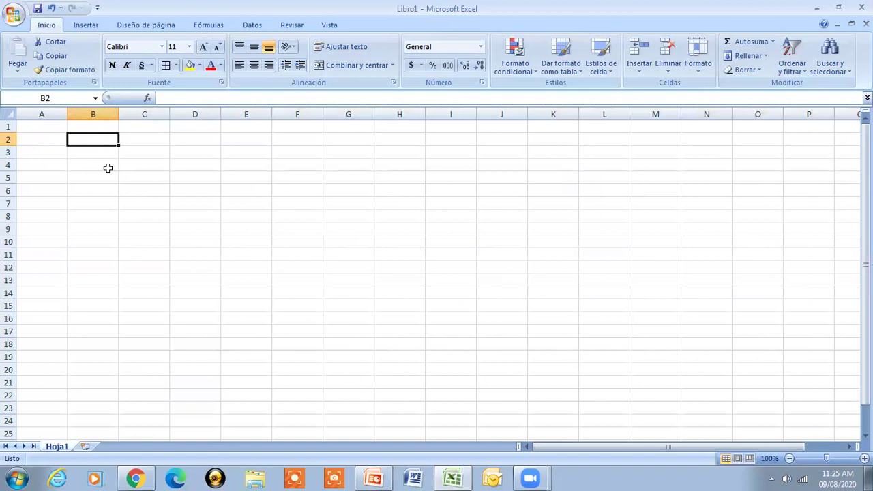
pyautogui.click(43, 124)
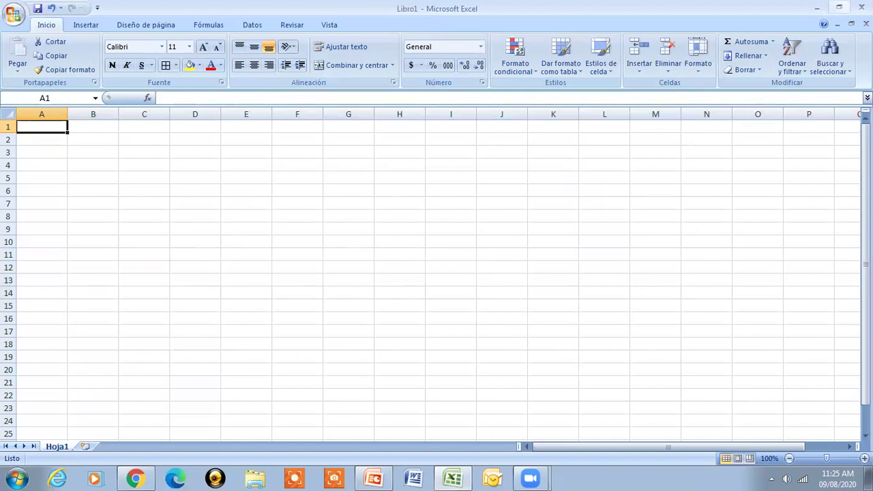
# Close Excel, choosing No to discard the unsaved changes in Libro1
pyautogui.click(862, 7)
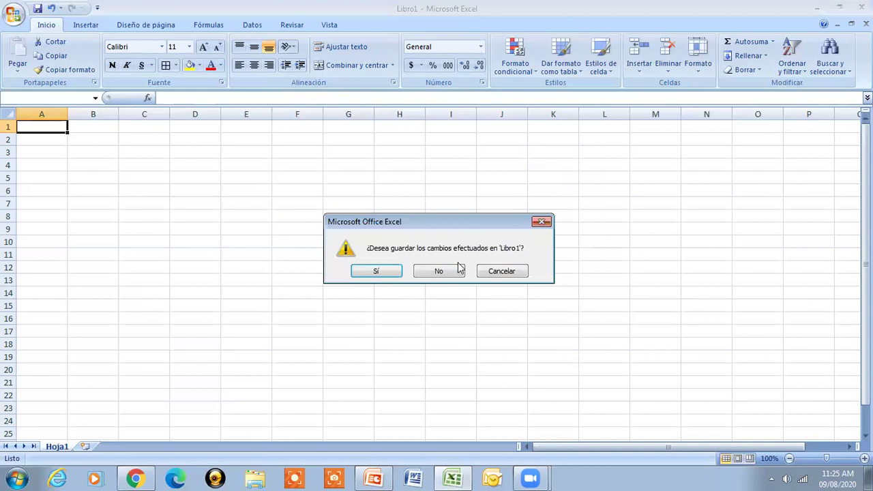
pyautogui.click(448, 273)
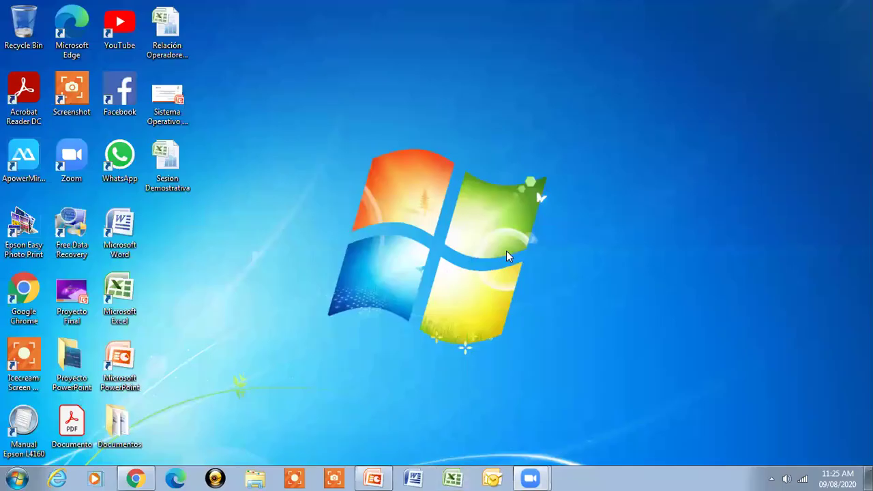